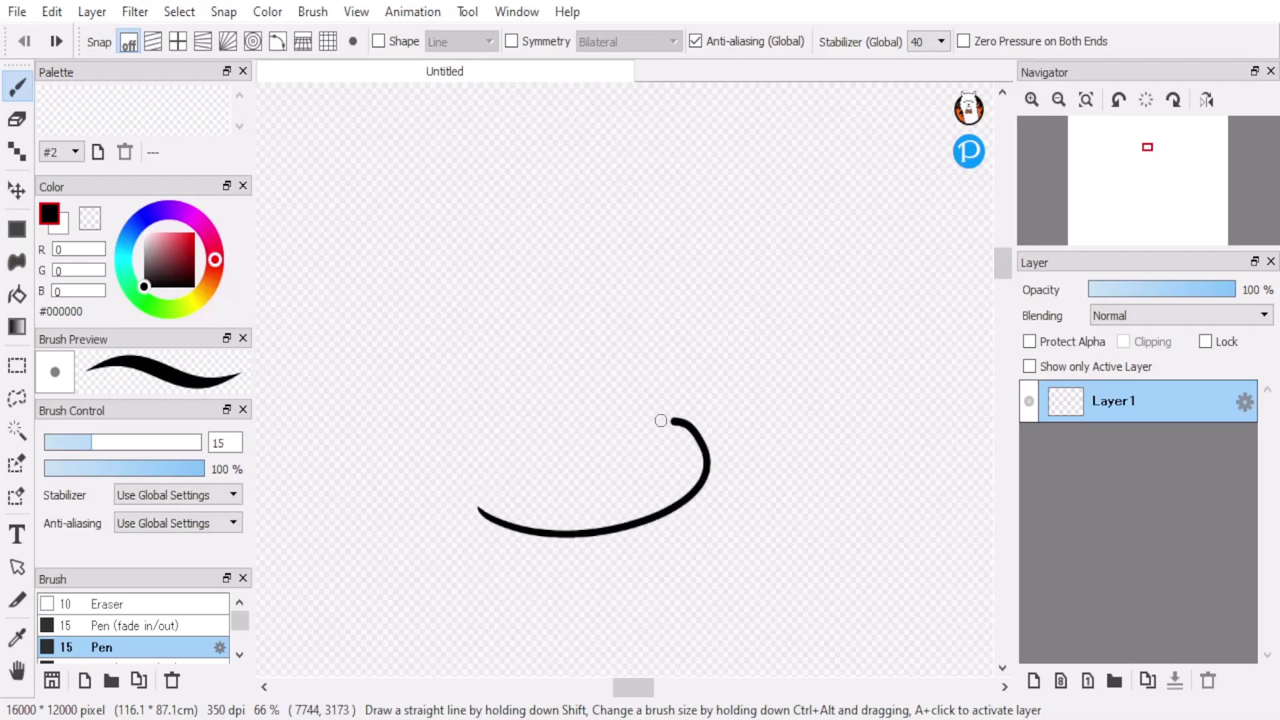
- Draw the head outline around the muzzle and nose, with two large outer ears
{"action": "mouse_move", "coordinate": [546, 448]}
{"action": "left_mouse_down"}
{"action": "mouse_move", "coordinate": [492, 458]}
{"action": "mouse_move", "coordinate": [486, 236]}
{"action": "mouse_move", "coordinate": [527, 216]}
{"action": "left_mouse_up"}
{"action": "scroll", "coordinate": [680, 527], "scroll_direction": "down", "scroll_amount": 1}
{"action": "key", "text": "ctrl+z"}
{"action": "mouse_move", "coordinate": [517, 483]}
{"action": "left_mouse_down"}
{"action": "mouse_move", "coordinate": [471, 306]}
{"action": "mouse_move", "coordinate": [731, 353]}
{"action": "mouse_move", "coordinate": [691, 450]}
{"action": "left_mouse_up"}
{"action": "mouse_move", "coordinate": [560, 212]}
{"action": "left_mouse_down"}
{"action": "mouse_move", "coordinate": [442, 162]}
{"action": "mouse_move", "coordinate": [473, 307]}
{"action": "left_mouse_up"}
{"action": "left_click_drag", "start_coordinate": [641, 208], "coordinate": [737, 303]}
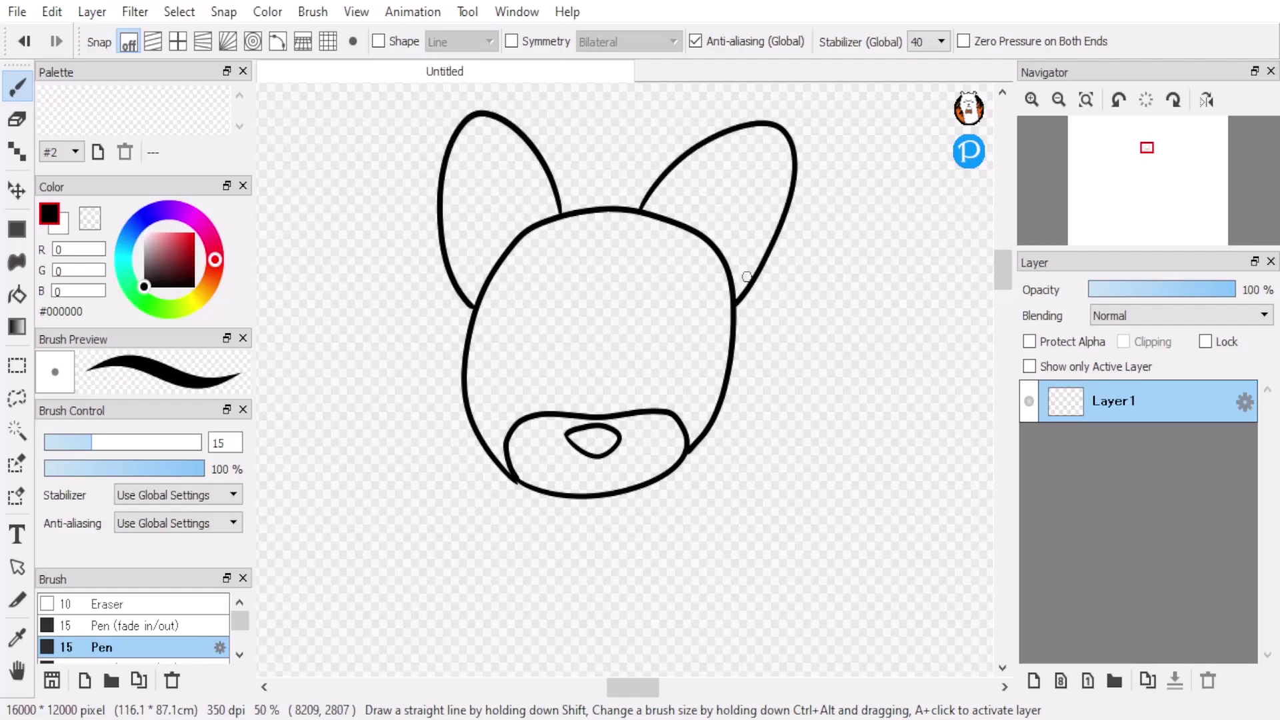
- Draw the inner ear outlines inside both ears
{"action": "mouse_move", "coordinate": [657, 216]}
{"action": "left_mouse_down"}
{"action": "mouse_move", "coordinate": [765, 147]}
{"action": "mouse_move", "coordinate": [736, 273]}
{"action": "left_mouse_up"}
{"action": "mouse_move", "coordinate": [481, 295]}
{"action": "left_mouse_down"}
{"action": "mouse_move", "coordinate": [475, 148]}
{"action": "mouse_move", "coordinate": [539, 223]}
{"action": "left_mouse_up"}
{"action": "scroll", "coordinate": [989, 308], "scroll_direction": "up", "scroll_amount": 2}
{"action": "scroll", "coordinate": [989, 308], "scroll_direction": "down", "scroll_amount": 2}
- Draw a small highlight in the nose and two rounded square eyes with pupils above the muzzle
{"action": "mouse_move", "coordinate": [595, 430]}
{"action": "left_mouse_down"}
{"action": "mouse_move", "coordinate": [626, 438]}
{"action": "mouse_move", "coordinate": [659, 288]}
{"action": "mouse_move", "coordinate": [650, 403]}
{"action": "mouse_move", "coordinate": [709, 364]}
{"action": "mouse_move", "coordinate": [622, 398]}
{"action": "mouse_move", "coordinate": [619, 304]}
{"action": "mouse_move", "coordinate": [699, 332]}
{"action": "mouse_move", "coordinate": [662, 401]}
{"action": "mouse_move", "coordinate": [523, 307]}
{"action": "mouse_move", "coordinate": [559, 400]}
{"action": "left_mouse_up"}
{"action": "key", "text": "ctrl+z"}
{"action": "key", "text": "ctrl+z"}
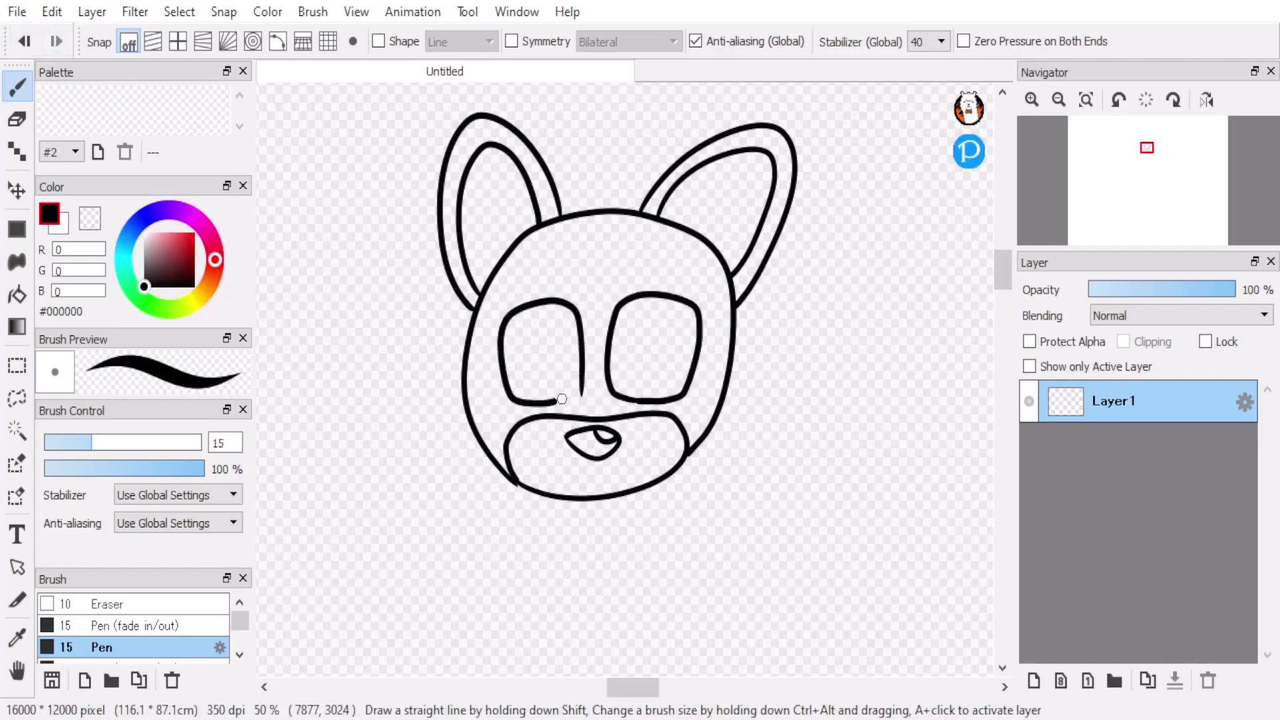
{"action": "mouse_move", "coordinate": [629, 360]}
{"action": "left_mouse_down"}
{"action": "mouse_move", "coordinate": [655, 318]}
{"action": "mouse_move", "coordinate": [627, 350]}
{"action": "left_mouse_up"}
- Draw a curved antenna with an oval tip on top of the head
{"action": "mouse_move", "coordinate": [560, 326]}
{"action": "left_mouse_down"}
{"action": "mouse_move", "coordinate": [520, 382]}
{"action": "mouse_move", "coordinate": [647, 214]}
{"action": "left_mouse_up"}
{"action": "scroll", "coordinate": [627, 380], "scroll_direction": "up", "scroll_amount": 3}
{"action": "mouse_move", "coordinate": [617, 305]}
{"action": "left_mouse_down"}
{"action": "mouse_move", "coordinate": [635, 220]}
{"action": "mouse_move", "coordinate": [704, 194]}
{"action": "mouse_move", "coordinate": [668, 215]}
{"action": "left_mouse_up"}
- Draw two pointed hair bangs on a new layer, erase the eye lines beneath them on Layer1, and merge the layers
{"action": "key", "text": "ctrl+shift+n"}
{"action": "mouse_move", "coordinate": [552, 339]}
{"action": "left_mouse_down"}
{"action": "mouse_move", "coordinate": [584, 363]}
{"action": "mouse_move", "coordinate": [643, 344]}
{"action": "left_mouse_up"}
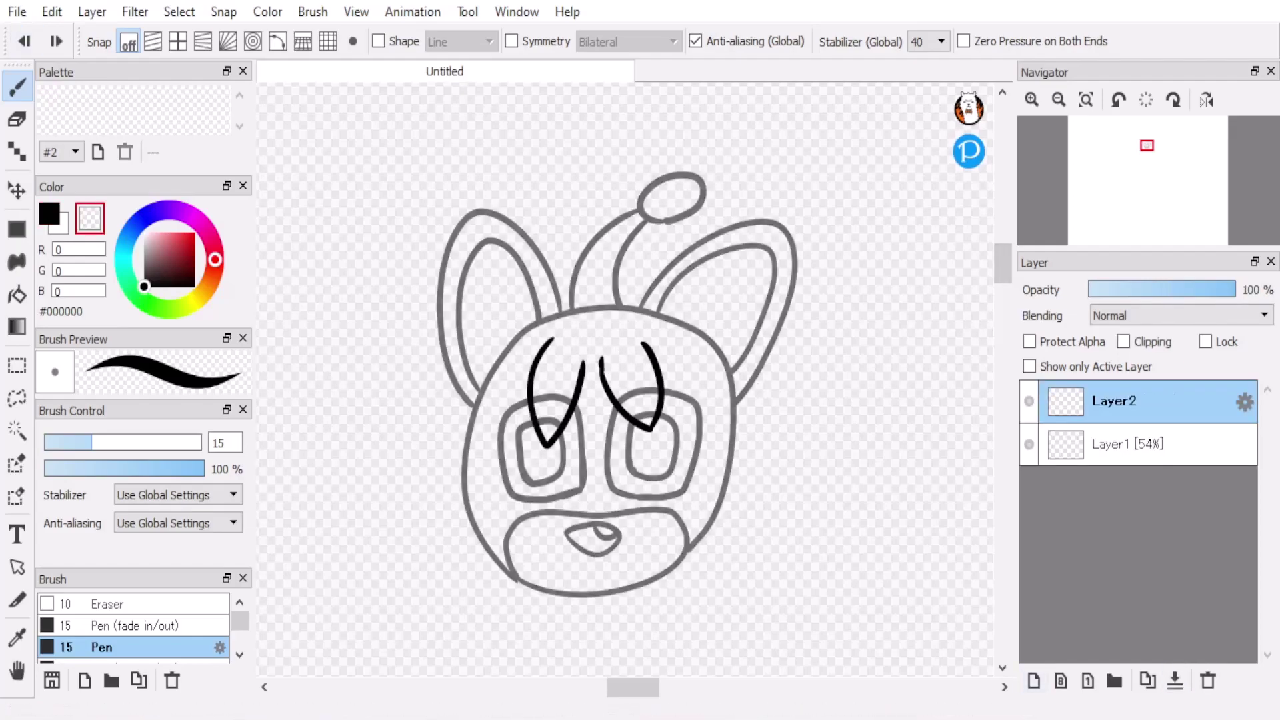
{"action": "left_click", "coordinate": [624, 401]}
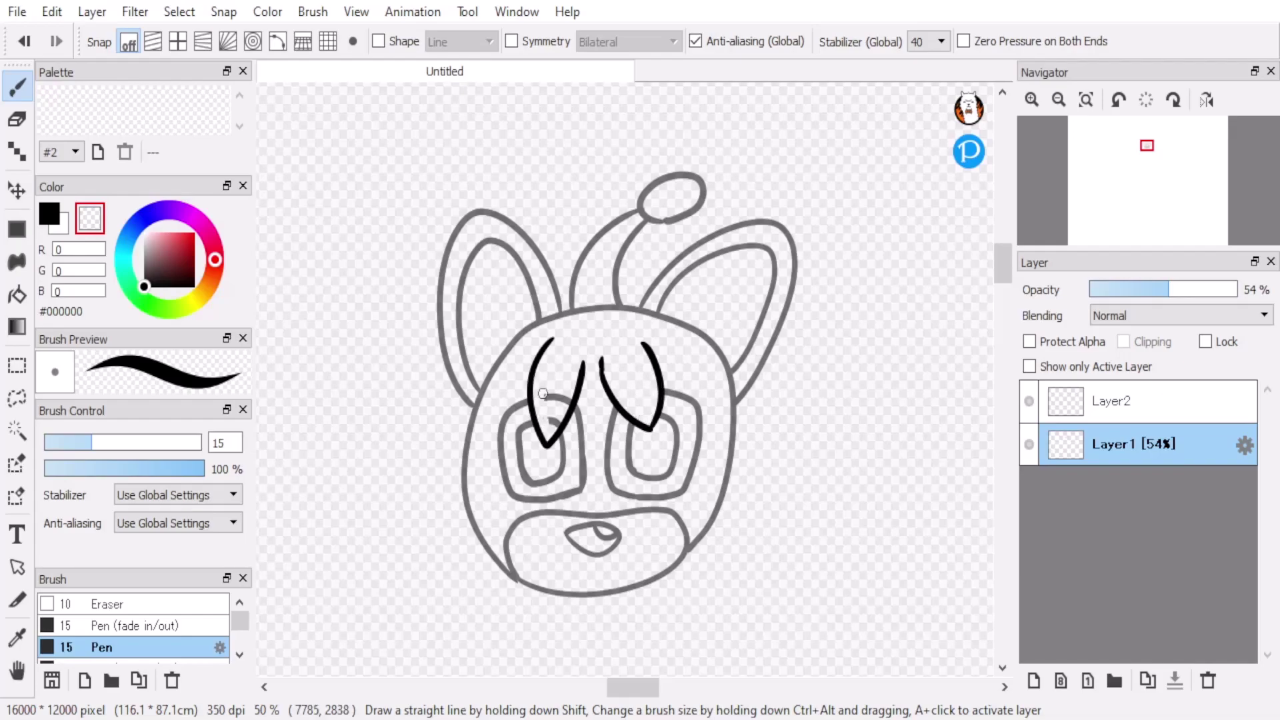
{"action": "key", "text": "ctrl+e"}
- Fill the nose and both pupils with black using the Bucket tool
{"action": "left_click", "coordinate": [16, 295]}
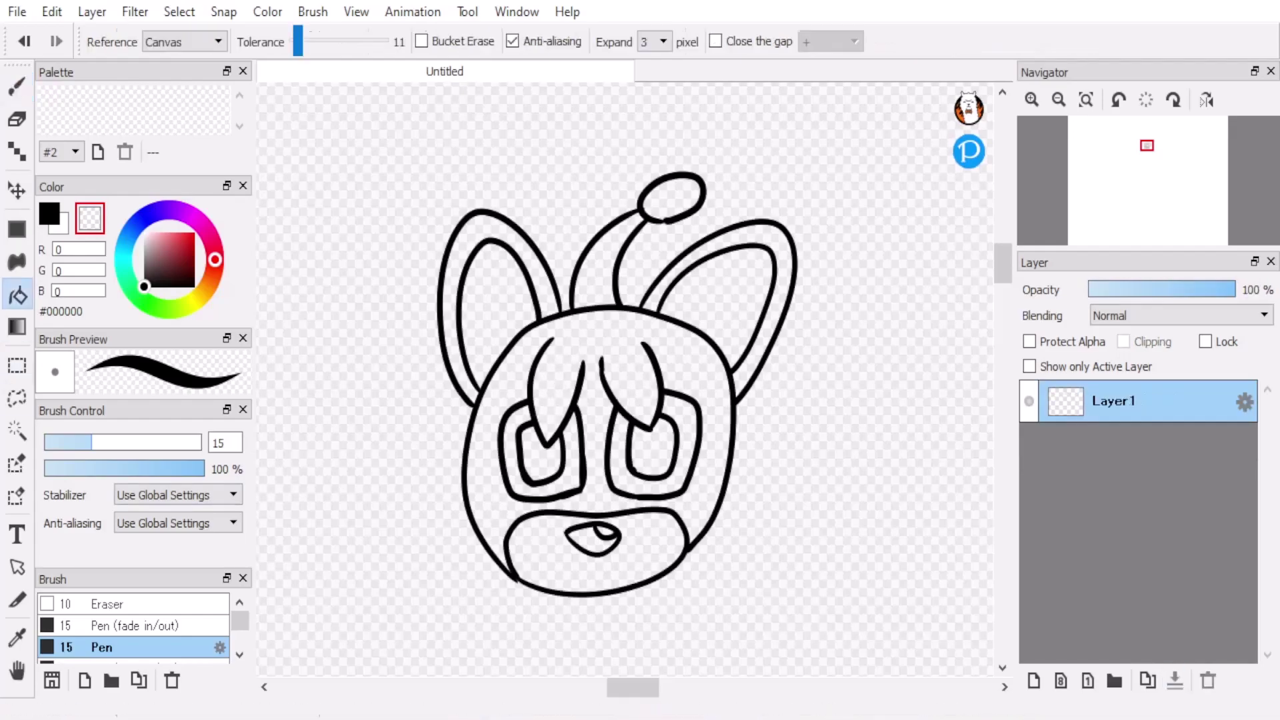
{"action": "left_click", "coordinate": [593, 538]}
{"action": "left_click", "coordinate": [541, 454]}
{"action": "left_click", "coordinate": [653, 447]}
- Add a new layer and draw the rounded body below the head with an inner belly outline
{"action": "scroll", "coordinate": [600, 400], "scroll_direction": "down", "scroll_amount": 5}
{"action": "key", "text": "ctrl+shift+n"}
{"action": "key", "text": "b"}
{"action": "mouse_move", "coordinate": [510, 244]}
{"action": "left_mouse_down"}
{"action": "mouse_move", "coordinate": [469, 312]}
{"action": "mouse_move", "coordinate": [652, 303]}
{"action": "left_mouse_up"}
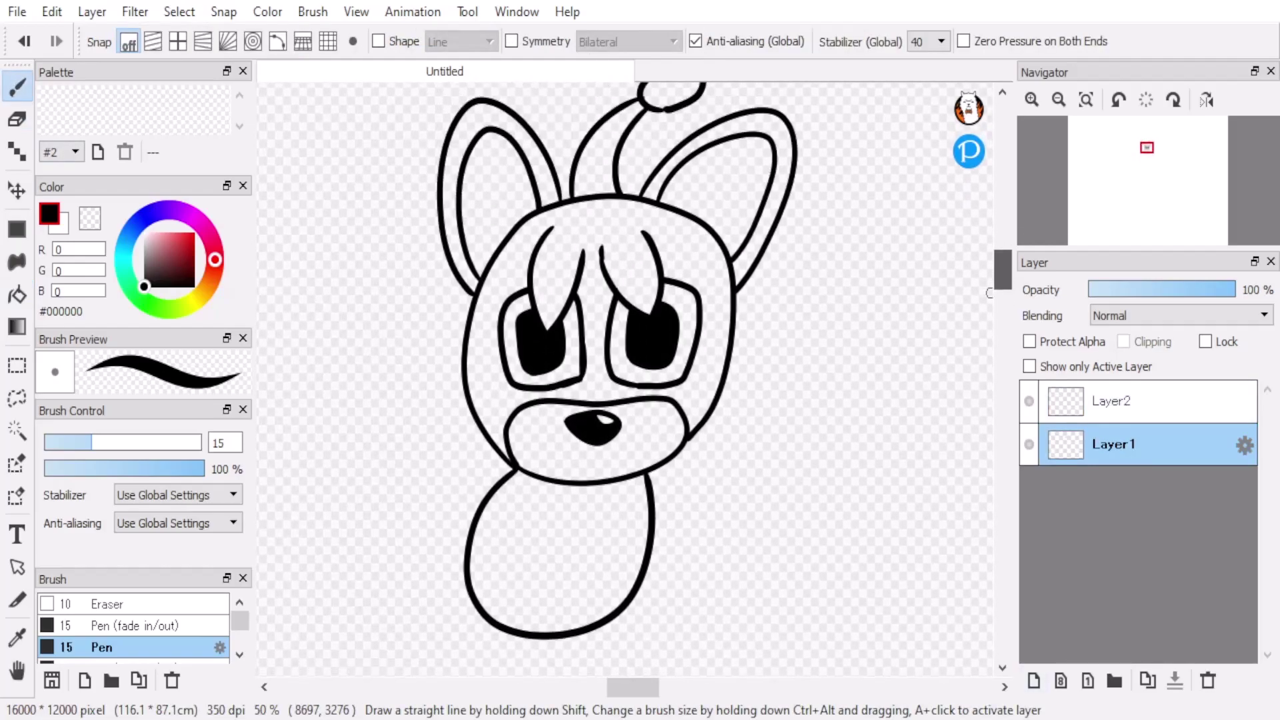
{"action": "scroll", "coordinate": [989, 294], "scroll_direction": "down", "scroll_amount": 2}
{"action": "mouse_move", "coordinate": [534, 419]}
{"action": "left_mouse_down"}
{"action": "mouse_move", "coordinate": [486, 514]}
{"action": "mouse_move", "coordinate": [603, 435]}
{"action": "left_mouse_up"}
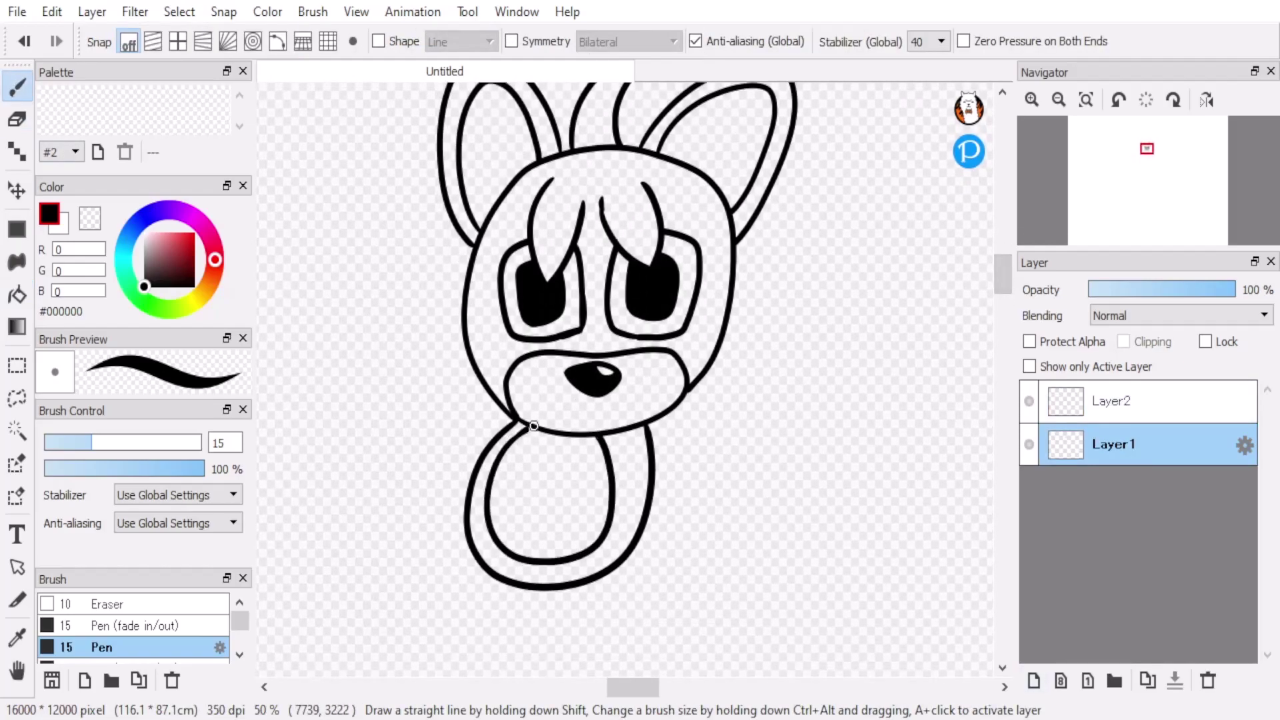
- Lower Layer1's opacity to 55% and add a new layer above it
{"action": "scroll", "coordinate": [989, 354], "scroll_direction": "down", "scroll_amount": 3}
{"action": "scroll", "coordinate": [989, 355], "scroll_direction": "down", "scroll_amount": 2}
{"action": "left_click_drag", "start_coordinate": [1234, 289], "coordinate": [1169, 289]}
{"action": "left_click", "coordinate": [1033, 680]}
- Try drawing two spread-out legs with cuffs and rounded feet below the body on Layer3
{"action": "mouse_move", "coordinate": [536, 417]}
{"action": "left_mouse_down"}
{"action": "mouse_move", "coordinate": [564, 494]}
{"action": "mouse_move", "coordinate": [585, 447]}
{"action": "left_mouse_up"}
{"action": "mouse_move", "coordinate": [603, 501]}
{"action": "left_mouse_down"}
{"action": "mouse_move", "coordinate": [639, 423]}
{"action": "mouse_move", "coordinate": [609, 507]}
{"action": "left_mouse_up"}
{"action": "mouse_move", "coordinate": [642, 422]}
{"action": "left_mouse_down"}
{"action": "mouse_move", "coordinate": [753, 585]}
{"action": "mouse_move", "coordinate": [638, 562]}
{"action": "mouse_move", "coordinate": [608, 506]}
{"action": "left_mouse_up"}
{"action": "scroll", "coordinate": [649, 672], "scroll_direction": "left", "scroll_amount": 1}
{"action": "scroll", "coordinate": [649, 672], "scroll_direction": "left", "scroll_amount": 3}
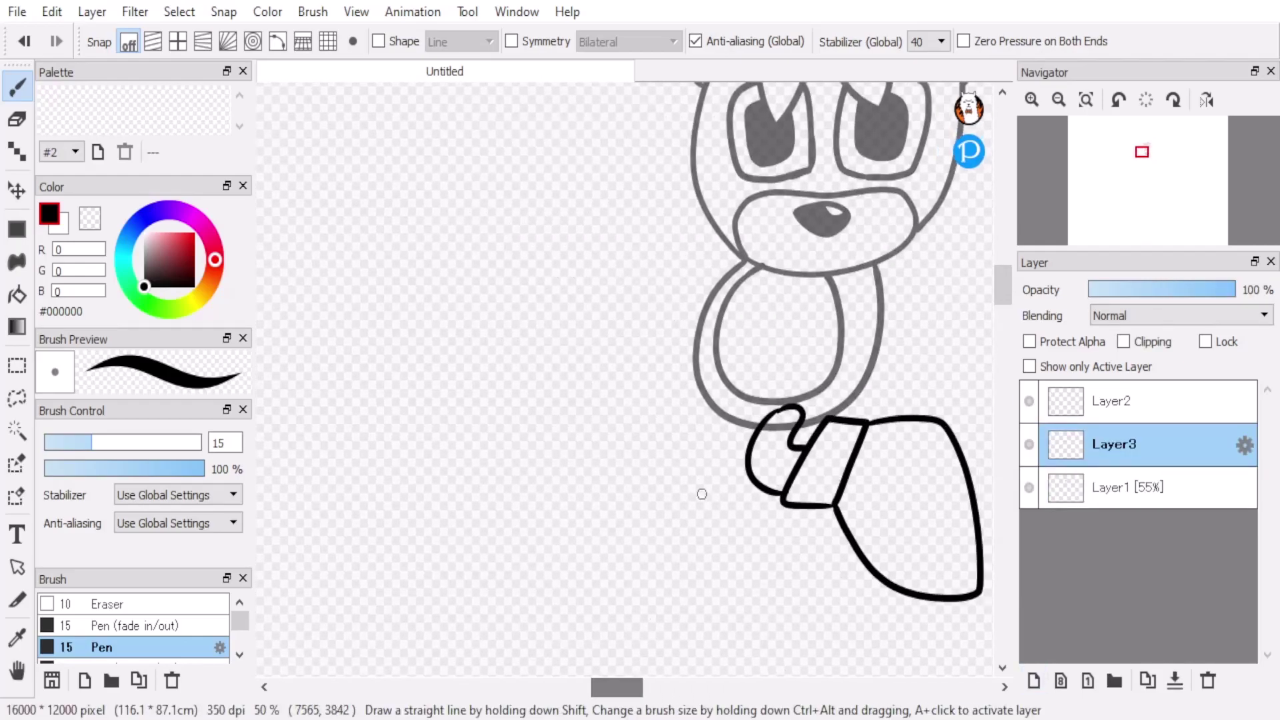
{"action": "mouse_move", "coordinate": [699, 386]}
{"action": "left_mouse_down"}
{"action": "mouse_move", "coordinate": [664, 409]}
{"action": "mouse_move", "coordinate": [726, 416]}
{"action": "left_mouse_up"}
{"action": "left_click_drag", "start_coordinate": [604, 344], "coordinate": [638, 416]}
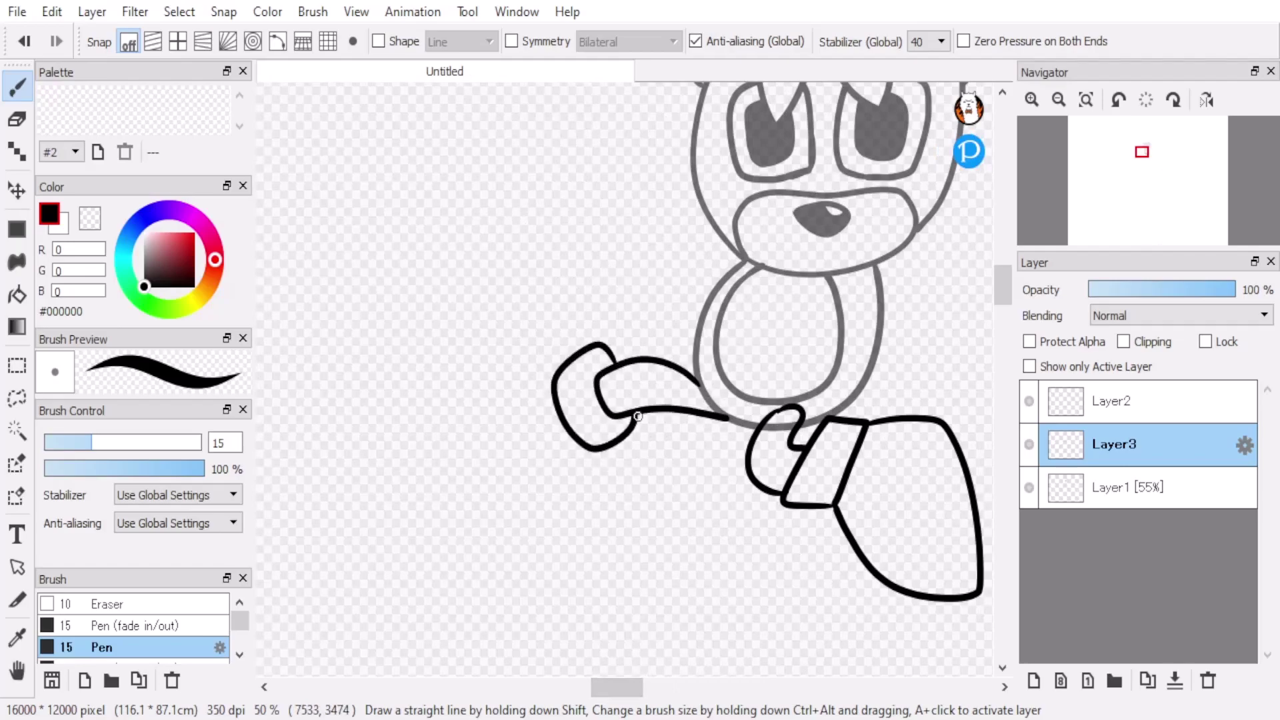
{"action": "mouse_move", "coordinate": [552, 395]}
{"action": "left_mouse_down"}
{"action": "mouse_move", "coordinate": [442, 414]}
{"action": "mouse_move", "coordinate": [562, 473]}
{"action": "left_mouse_up"}
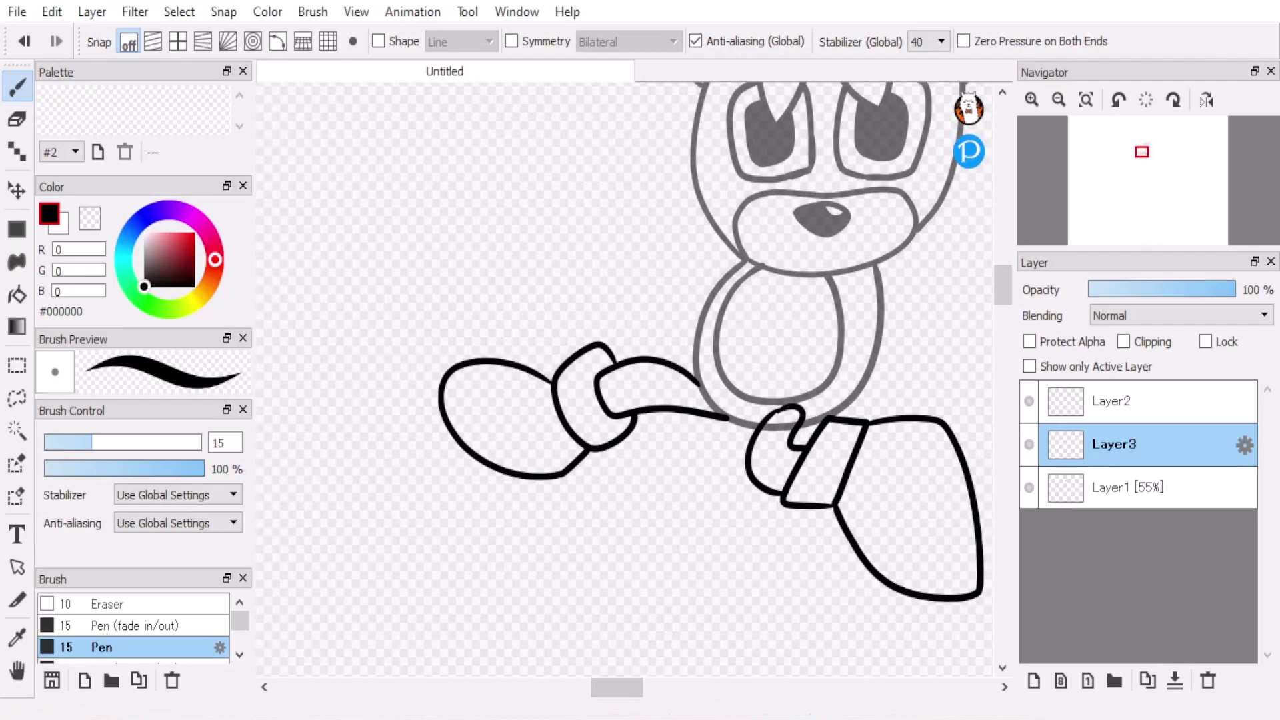
- Undo all the strokes of the spread-out legs and feet
{"action": "key", "text": "ctrl+z"}
{"action": "key", "text": "ctrl+z"}
{"action": "key", "text": "ctrl+z"}
{"action": "key", "text": "ctrl+z"}
{"action": "key", "text": "ctrl+z"}
{"action": "key", "text": "ctrl+z"}
{"action": "key", "text": "ctrl+z"}
- Draw two hanging legs with thick ankle cuffs below the body on Layer3
{"action": "scroll", "coordinate": [605, 468], "scroll_direction": "right", "scroll_amount": 3}
{"action": "left_click_drag", "start_coordinate": [529, 430], "coordinate": [622, 533]}
{"action": "mouse_move", "coordinate": [579, 420]}
{"action": "left_mouse_down"}
{"action": "mouse_move", "coordinate": [587, 442]}
{"action": "mouse_move", "coordinate": [667, 497]}
{"action": "mouse_move", "coordinate": [588, 519]}
{"action": "left_mouse_up"}
{"action": "mouse_move", "coordinate": [485, 419]}
{"action": "left_mouse_down"}
{"action": "mouse_move", "coordinate": [533, 553]}
{"action": "mouse_move", "coordinate": [555, 479]}
{"action": "mouse_move", "coordinate": [577, 513]}
{"action": "left_mouse_up"}
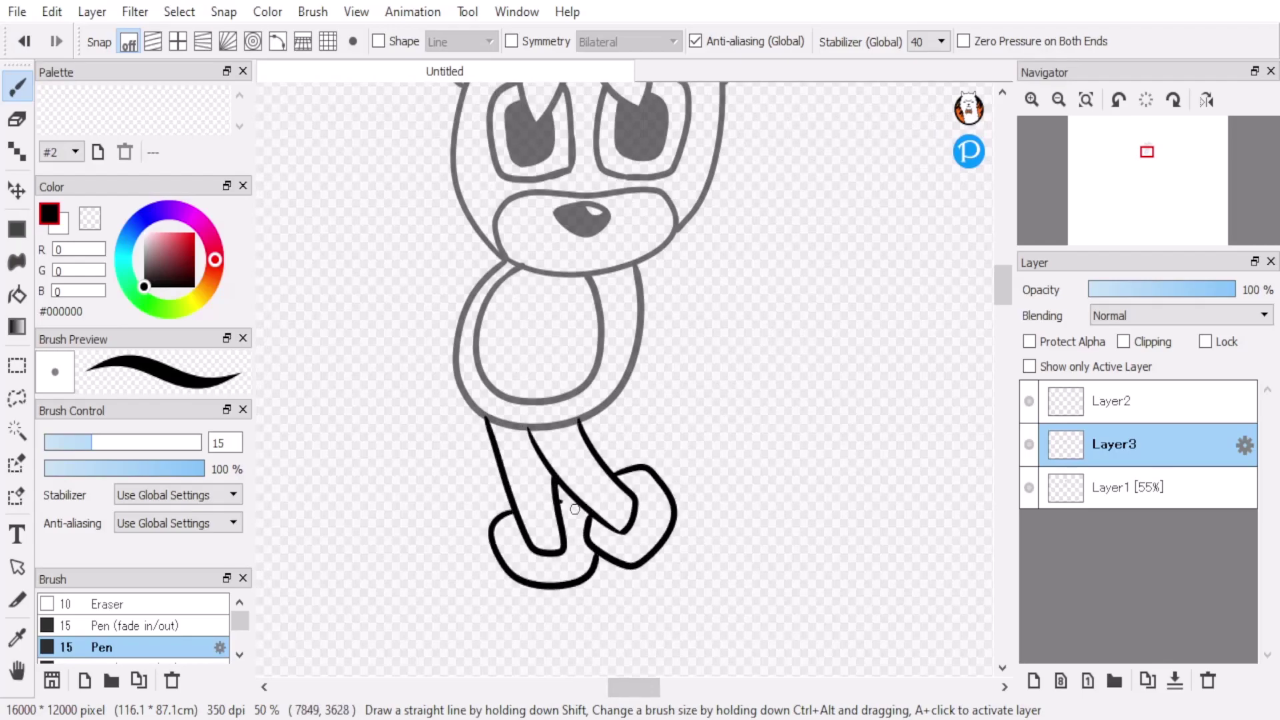
- Draw a long pointed foot below each ankle cuff
{"action": "scroll", "coordinate": [576, 513], "scroll_direction": "down", "scroll_amount": 4}
{"action": "left_click_drag", "start_coordinate": [600, 267], "coordinate": [710, 420]}
{"action": "left_click_drag", "start_coordinate": [660, 190], "coordinate": [712, 422]}
{"action": "mouse_move", "coordinate": [505, 294]}
{"action": "left_mouse_down"}
{"action": "mouse_move", "coordinate": [609, 423]}
{"action": "mouse_move", "coordinate": [636, 358]}
{"action": "left_mouse_up"}
- Draw both arms down the sides of the body, each ending in a wrist cuff
{"action": "scroll", "coordinate": [647, 286], "scroll_direction": "up", "scroll_amount": 4}
{"action": "mouse_move", "coordinate": [611, 272]}
{"action": "left_mouse_down"}
{"action": "mouse_move", "coordinate": [697, 308]}
{"action": "mouse_move", "coordinate": [637, 305]}
{"action": "mouse_move", "coordinate": [654, 357]}
{"action": "left_mouse_up"}
{"action": "mouse_move", "coordinate": [660, 394]}
{"action": "left_mouse_down"}
{"action": "mouse_move", "coordinate": [640, 363]}
{"action": "mouse_move", "coordinate": [710, 381]}
{"action": "mouse_move", "coordinate": [651, 398]}
{"action": "left_mouse_up"}
{"action": "mouse_move", "coordinate": [494, 235]}
{"action": "left_mouse_down"}
{"action": "mouse_move", "coordinate": [429, 434]}
{"action": "mouse_move", "coordinate": [490, 440]}
{"action": "mouse_move", "coordinate": [476, 404]}
{"action": "mouse_move", "coordinate": [495, 448]}
{"action": "left_mouse_up"}
- Erase the body outline covered by the arm on Layer1 and merge Layer3 down into it
{"action": "key", "text": "x"}
{"action": "key", "text": "x"}
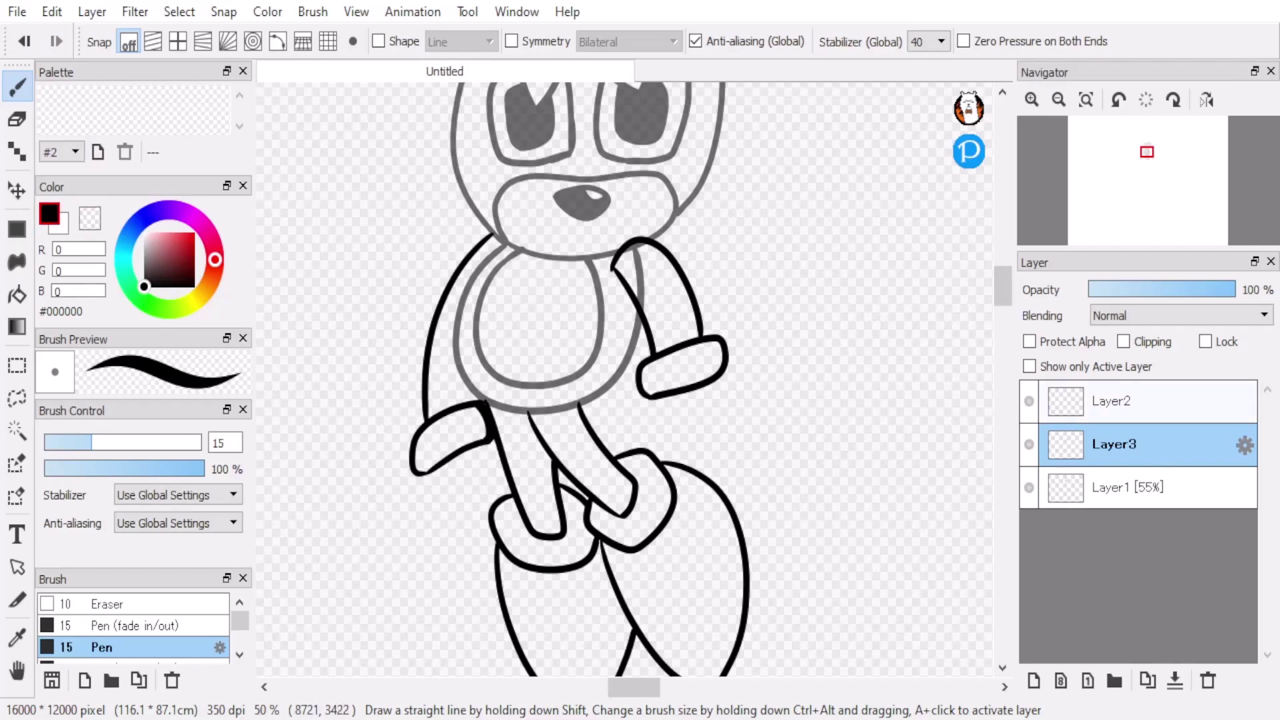
{"action": "scroll", "coordinate": [625, 381], "scroll_direction": "up", "scroll_amount": 2}
{"action": "key", "text": "g"}
{"action": "key", "text": "x"}
{"action": "left_click", "coordinate": [1134, 487]}
{"action": "left_click", "coordinate": [635, 341]}
{"action": "left_click", "coordinate": [1134, 444]}
{"action": "key", "text": "ctrl+e"}
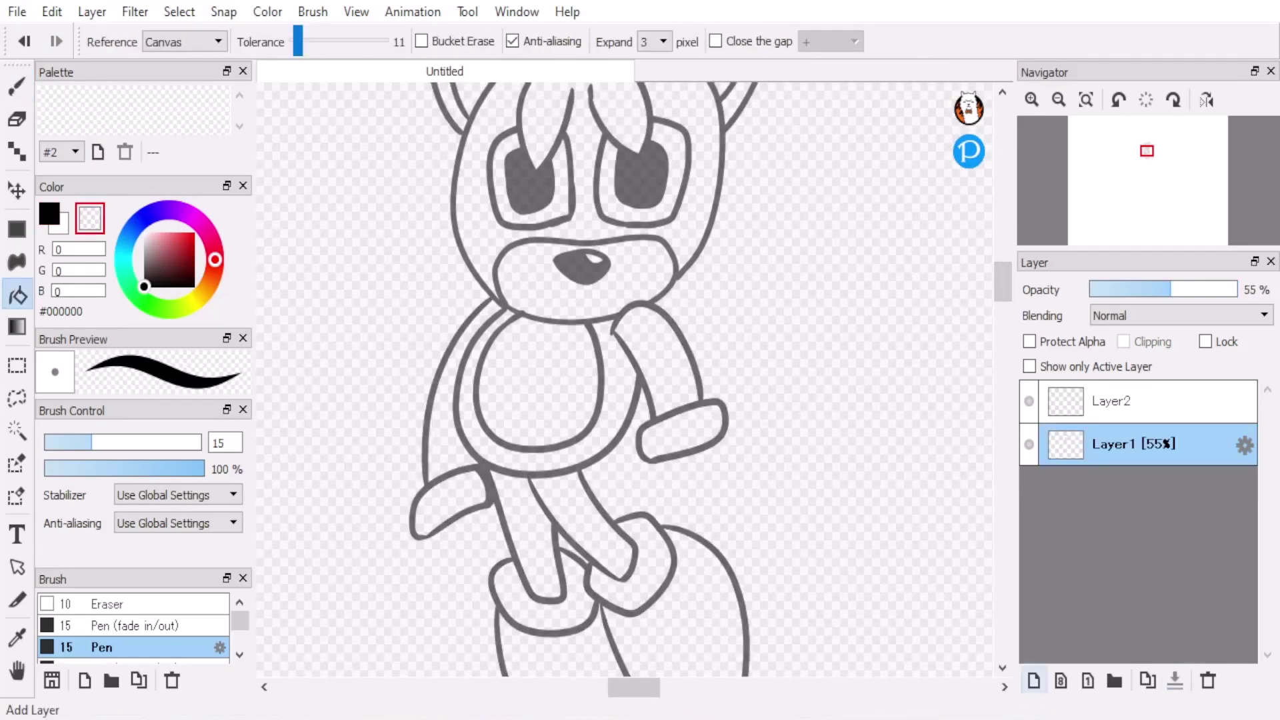
- Add a new layer and draw a mitten-like hand with a thumb below each wrist cuff
{"action": "key", "text": "ctrl+shift+n"}
{"action": "key", "text": "b"}
{"action": "key", "text": "x"}
{"action": "scroll", "coordinate": [771, 324], "scroll_direction": "down", "scroll_amount": 4}
{"action": "mouse_move", "coordinate": [714, 316]}
{"action": "left_mouse_down"}
{"action": "mouse_move", "coordinate": [652, 434]}
{"action": "mouse_move", "coordinate": [638, 403]}
{"action": "left_mouse_up"}
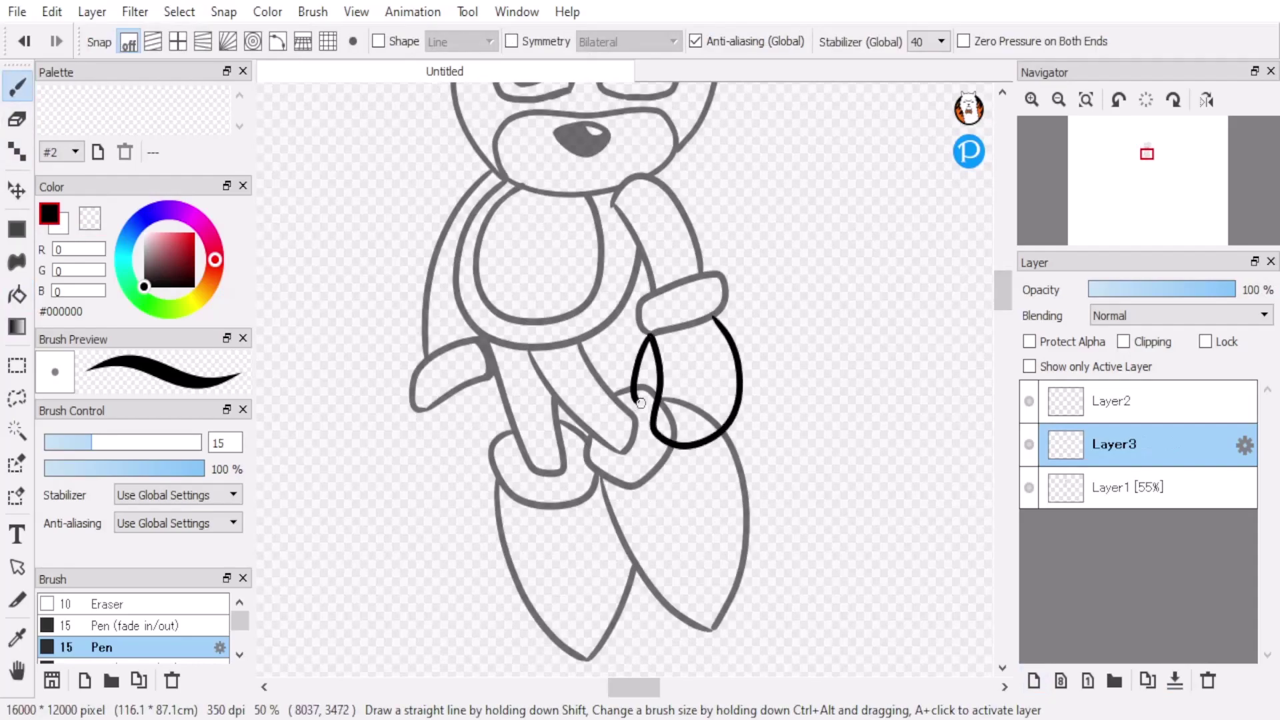
{"action": "mouse_move", "coordinate": [485, 376]}
{"action": "left_mouse_down"}
{"action": "mouse_move", "coordinate": [482, 473]}
{"action": "mouse_move", "coordinate": [425, 462]}
{"action": "mouse_move", "coordinate": [489, 374]}
{"action": "mouse_move", "coordinate": [479, 427]}
{"action": "left_mouse_up"}
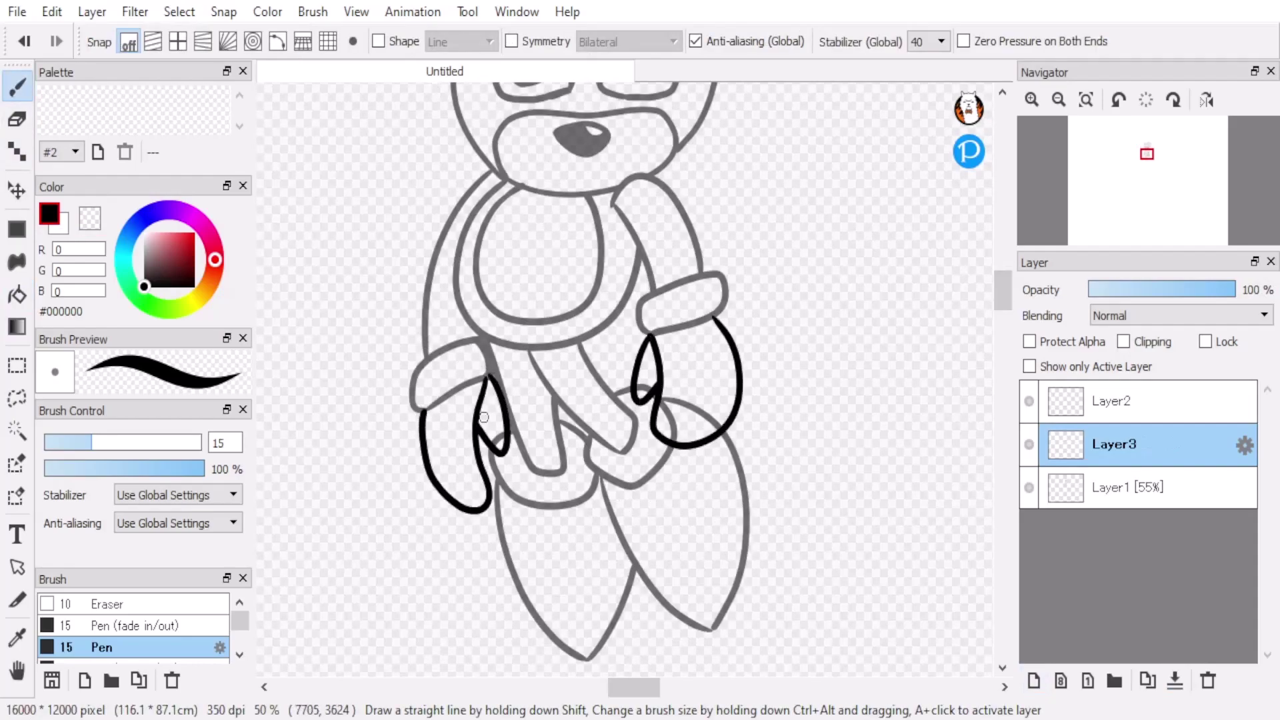
- Erase the Layer1 lines covered by the hands and merge the hand layer down
{"action": "mouse_move", "coordinate": [1000, 301]}
{"action": "left_mouse_down"}
{"action": "mouse_move", "coordinate": [1001, 284]}
{"action": "mouse_move", "coordinate": [1000, 312]}
{"action": "left_mouse_up"}
{"action": "left_click", "coordinate": [1134, 487]}
{"action": "key", "text": "g"}
{"action": "key", "text": "x"}
{"action": "scroll", "coordinate": [633, 380], "scroll_direction": "up", "scroll_amount": 8}
{"action": "left_click", "coordinate": [1111, 445]}
{"action": "left_click", "coordinate": [1175, 680]}
- Draw a wide tail with a dividing line behind the hand on the right, with a small strip beneath it
{"action": "key", "text": "x"}
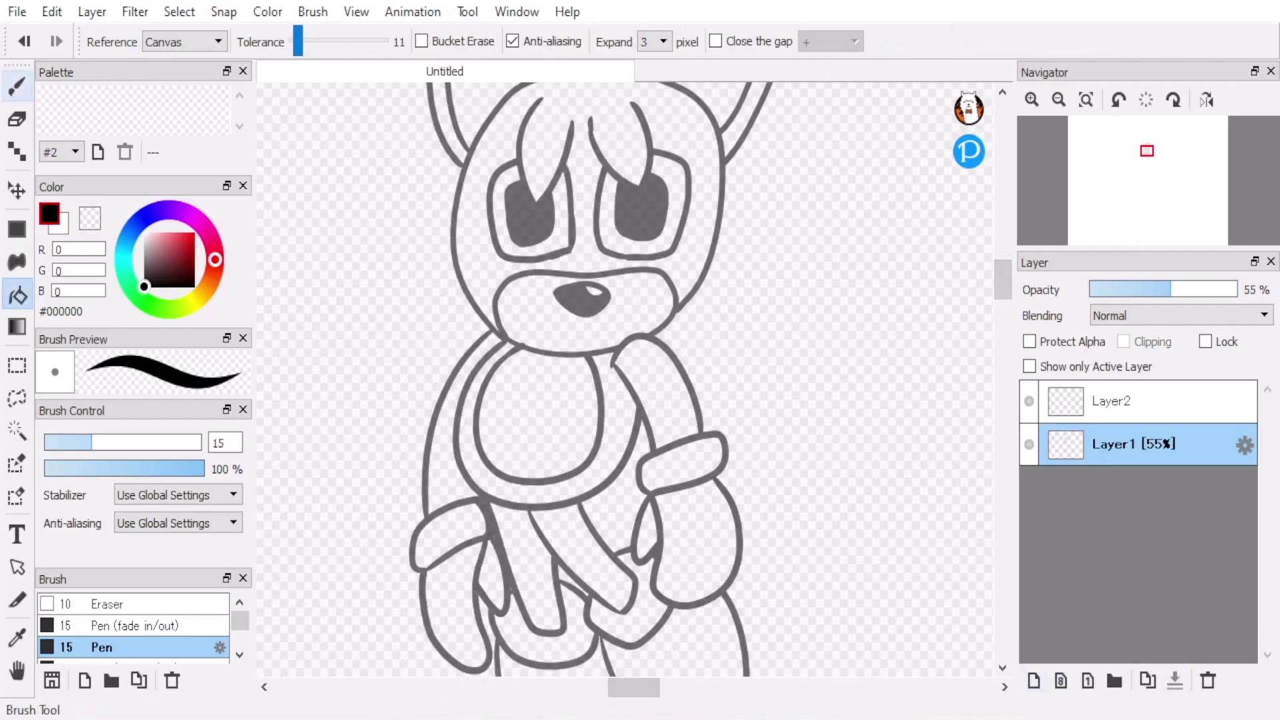
{"action": "key", "text": "b"}
{"action": "scroll", "coordinate": [834, 325], "scroll_direction": "down", "scroll_amount": 4}
{"action": "left_click_drag", "start_coordinate": [736, 378], "coordinate": [747, 586]}
{"action": "left_click_drag", "start_coordinate": [759, 405], "coordinate": [740, 418]}
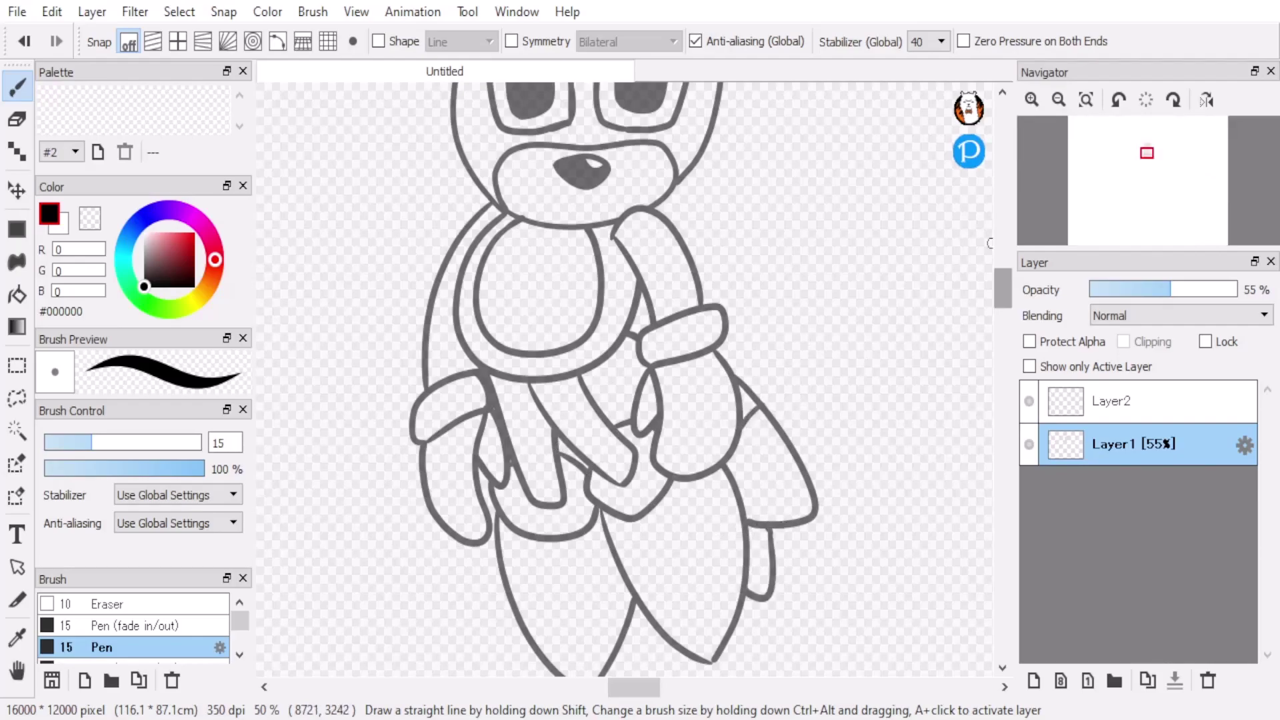
- Draw two curved stripes across each pointed foot
{"action": "scroll", "coordinate": [706, 128], "scroll_direction": "down", "scroll_amount": 2}
{"action": "left_click_drag", "start_coordinate": [620, 497], "coordinate": [737, 437]}
{"action": "left_click_drag", "start_coordinate": [744, 475], "coordinate": [648, 546]}
{"action": "left_click_drag", "start_coordinate": [502, 504], "coordinate": [630, 534]}
{"action": "left_click_drag", "start_coordinate": [632, 537], "coordinate": [533, 559]}
- Draw small stitch blocks along both inner ear outlines on Layer2 with the 10 px Pen
{"action": "scroll", "coordinate": [533, 559], "scroll_direction": "up", "scroll_amount": 10}
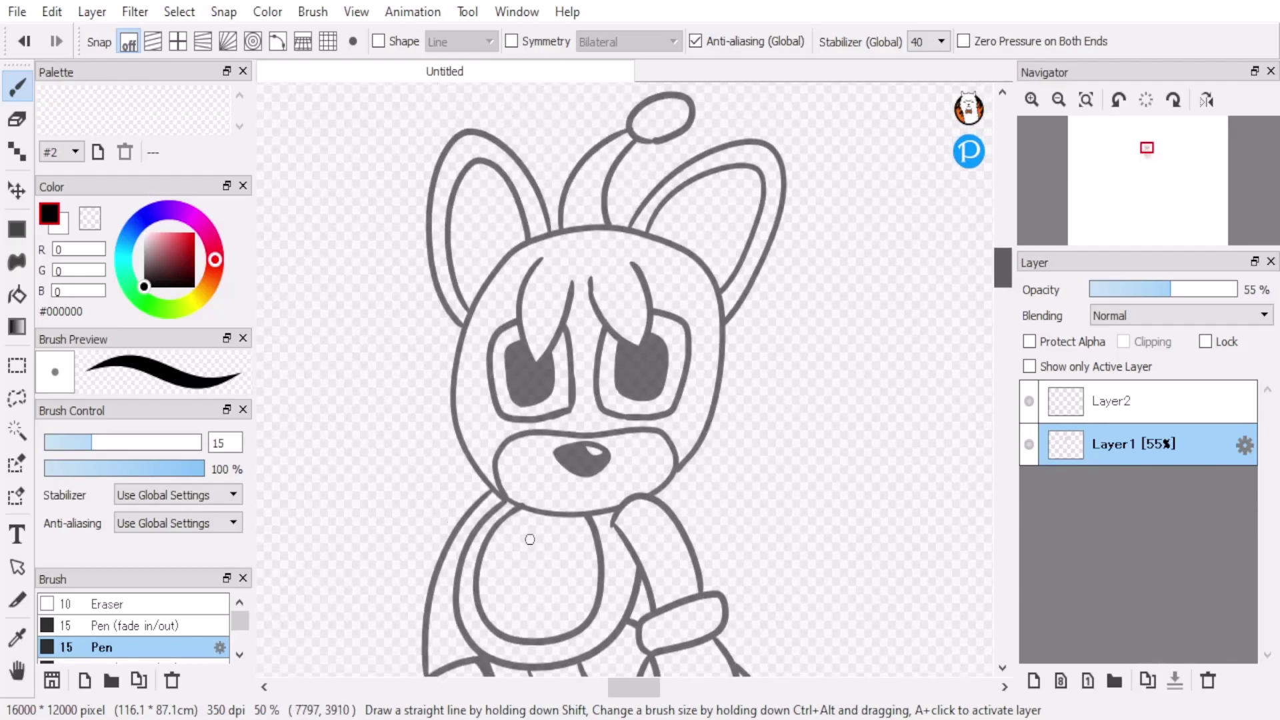
{"action": "left_click", "coordinate": [1114, 401]}
{"action": "key", "text": "ctrl+z"}
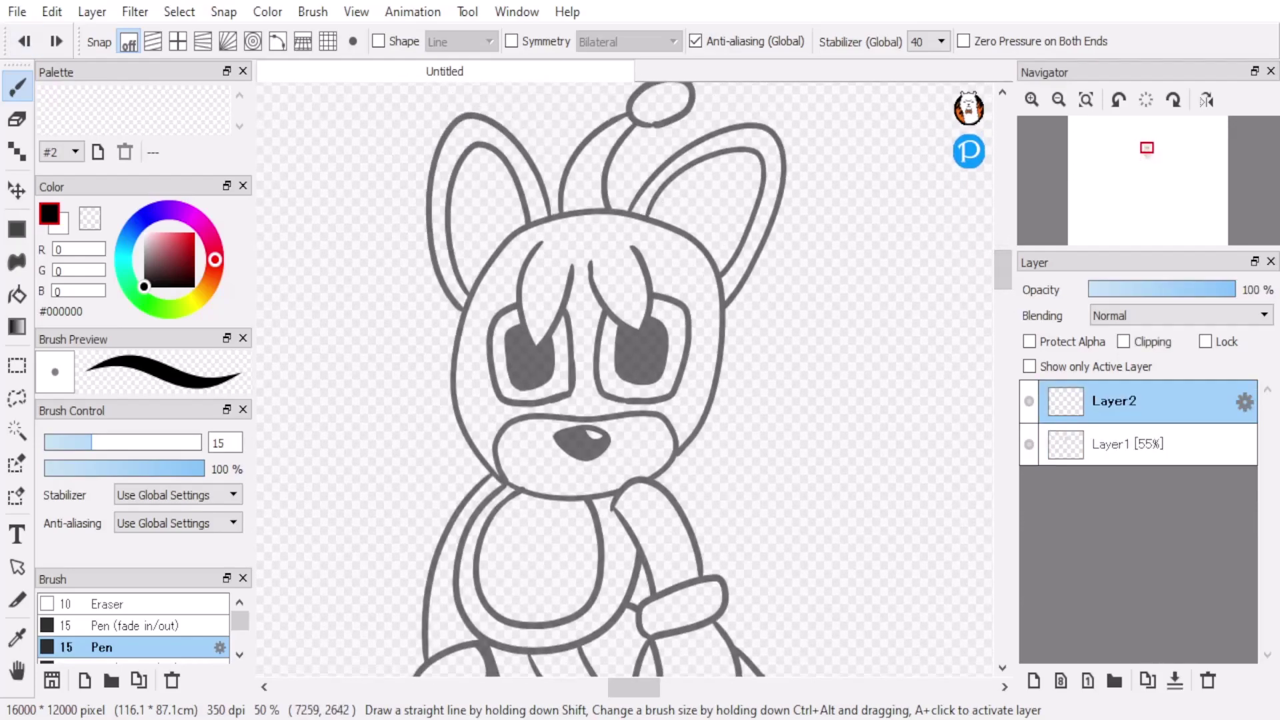
{"action": "scroll", "coordinate": [650, 253], "scroll_direction": "up", "scroll_amount": 1}
{"action": "left_click_drag", "start_coordinate": [688, 266], "coordinate": [680, 262]}
{"action": "mouse_move", "coordinate": [722, 243]}
{"action": "left_mouse_down"}
{"action": "mouse_move", "coordinate": [737, 226]}
{"action": "mouse_move", "coordinate": [727, 244]}
{"action": "left_mouse_up"}
{"action": "left_click_drag", "start_coordinate": [759, 214], "coordinate": [760, 231]}
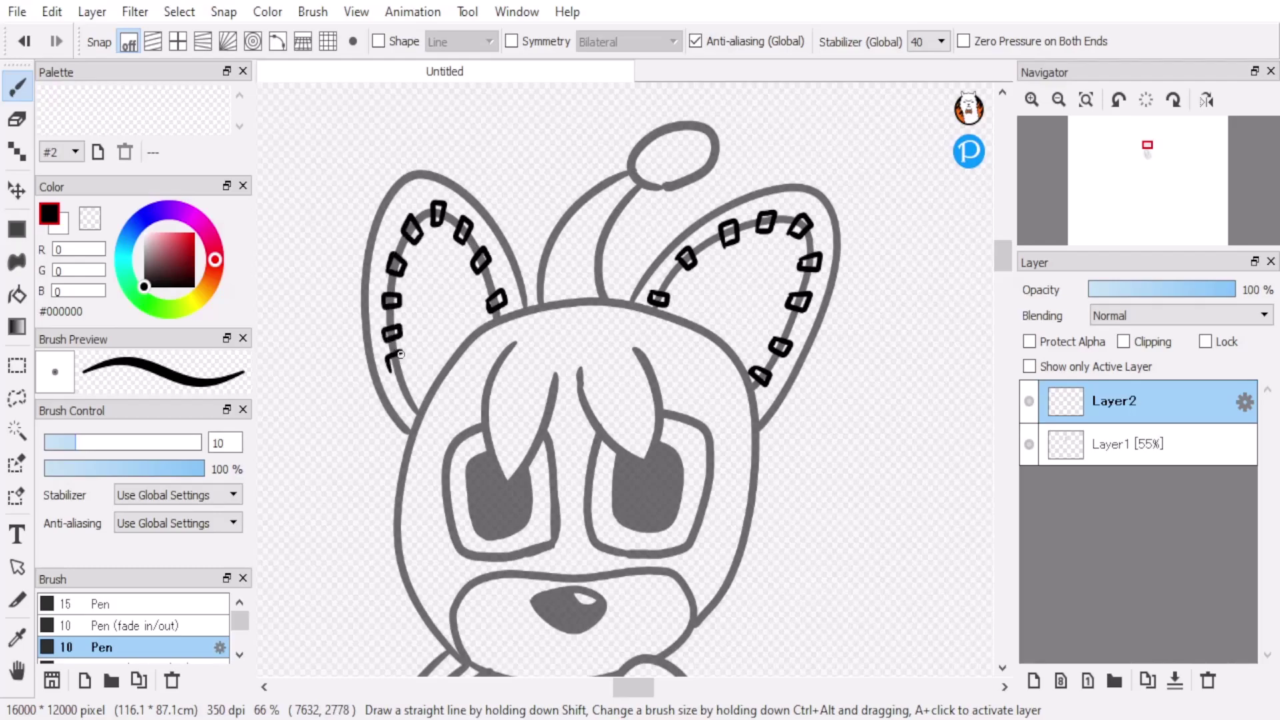
- Draw a curved seam with four stitch blocks down the right side of the face
{"action": "left_click_drag", "start_coordinate": [750, 492], "coordinate": [747, 508]}
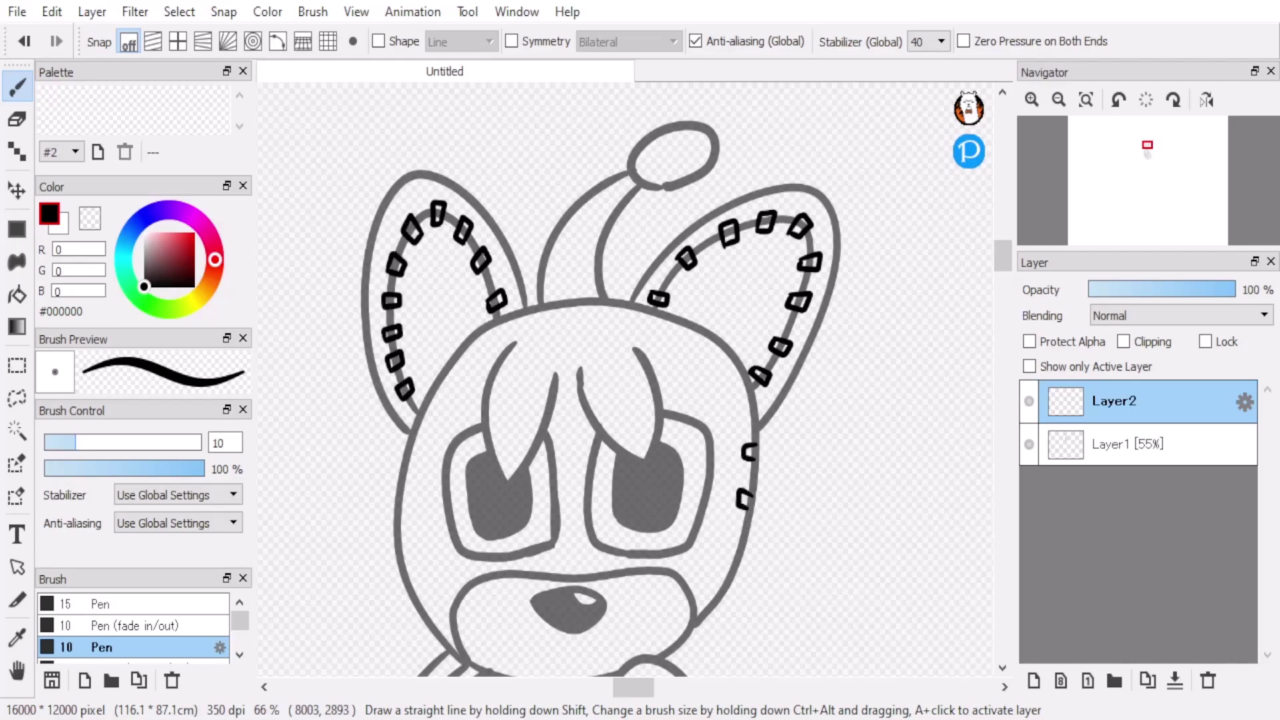
{"action": "left_click_drag", "start_coordinate": [748, 395], "coordinate": [697, 621]}
{"action": "key", "text": "ctrl+z"}
{"action": "left_click", "coordinate": [746, 403]}
{"action": "mouse_move", "coordinate": [749, 401]}
{"action": "left_mouse_down"}
{"action": "mouse_move", "coordinate": [740, 493]}
{"action": "mouse_move", "coordinate": [697, 620]}
{"action": "left_mouse_up"}
{"action": "left_click", "coordinate": [1133, 401]}
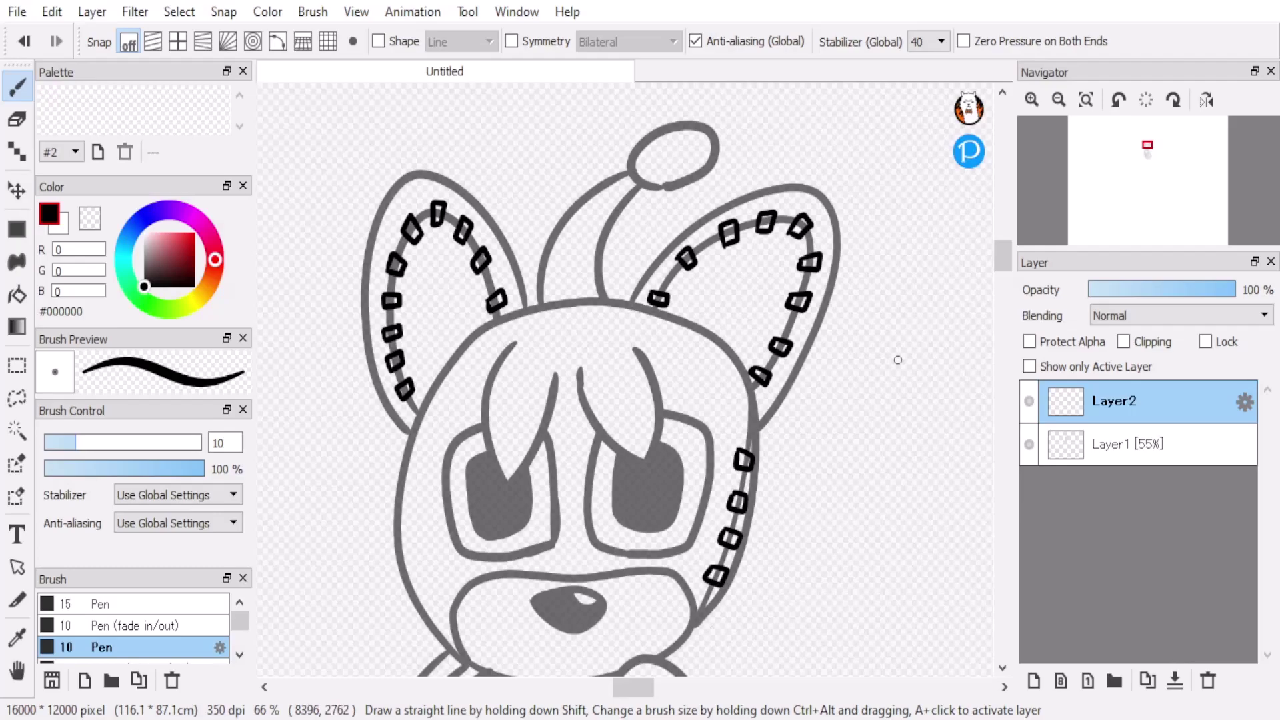
- Draw stitch blocks around the belly outline and along the thumb edge of both hands
{"action": "scroll", "coordinate": [898, 360], "scroll_direction": "down", "scroll_amount": 5}
{"action": "mouse_move", "coordinate": [579, 347]}
{"action": "left_mouse_down"}
{"action": "mouse_move", "coordinate": [587, 445]}
{"action": "mouse_move", "coordinate": [559, 486]}
{"action": "left_mouse_up"}
{"action": "left_click_drag", "start_coordinate": [512, 476], "coordinate": [523, 489]}
{"action": "left_click_drag", "start_coordinate": [439, 476], "coordinate": [434, 455]}
{"action": "left_click_drag", "start_coordinate": [441, 413], "coordinate": [418, 424]}
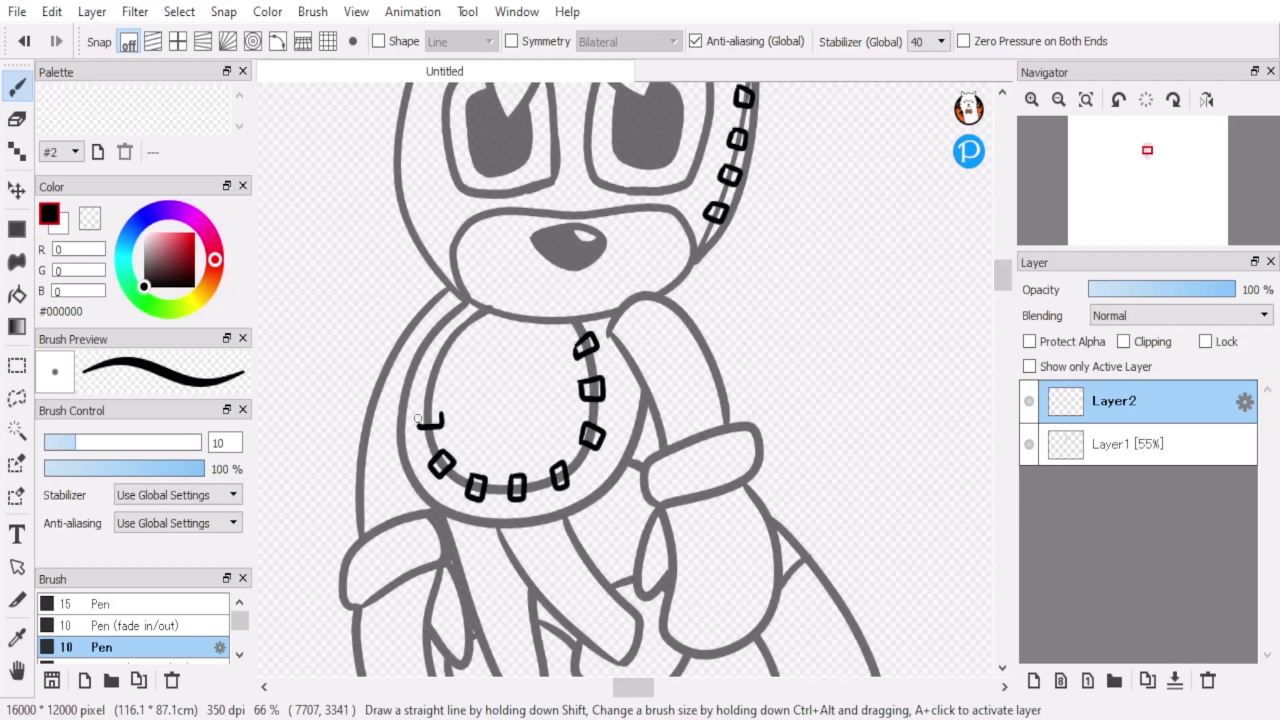
{"action": "left_click_drag", "start_coordinate": [456, 350], "coordinate": [453, 347]}
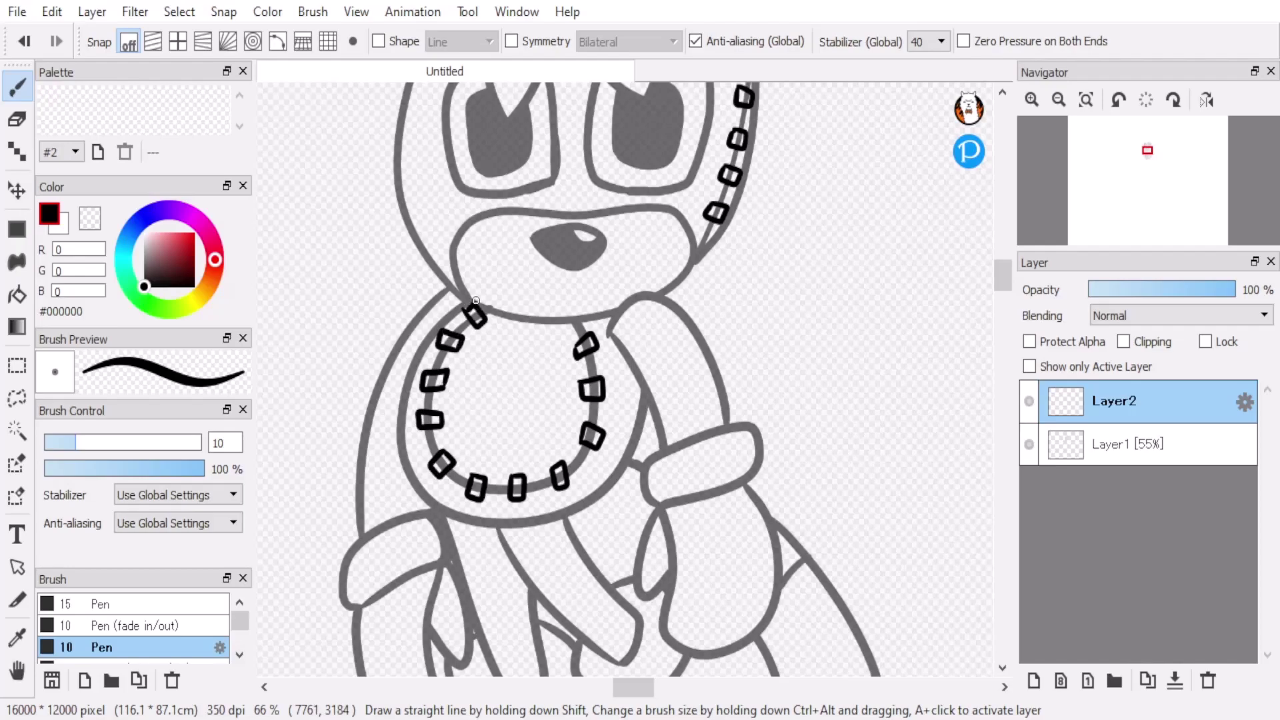
{"action": "scroll", "coordinate": [605, 323], "scroll_direction": "down", "scroll_amount": 3}
{"action": "left_click_drag", "start_coordinate": [675, 395], "coordinate": [663, 411]}
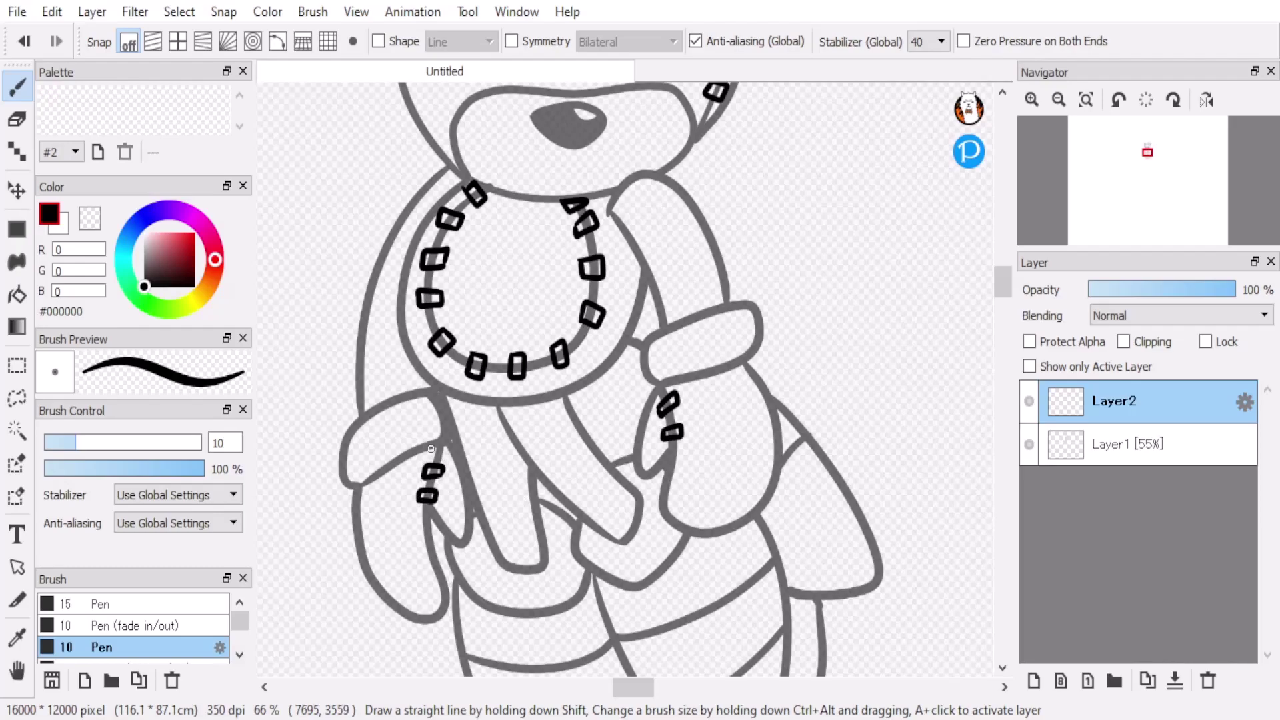
- Draw a seam line down the middle of each foot on Layer1 and place five stitch blocks along each on Layer2
{"action": "scroll", "coordinate": [845, 364], "scroll_direction": "down", "scroll_amount": 6}
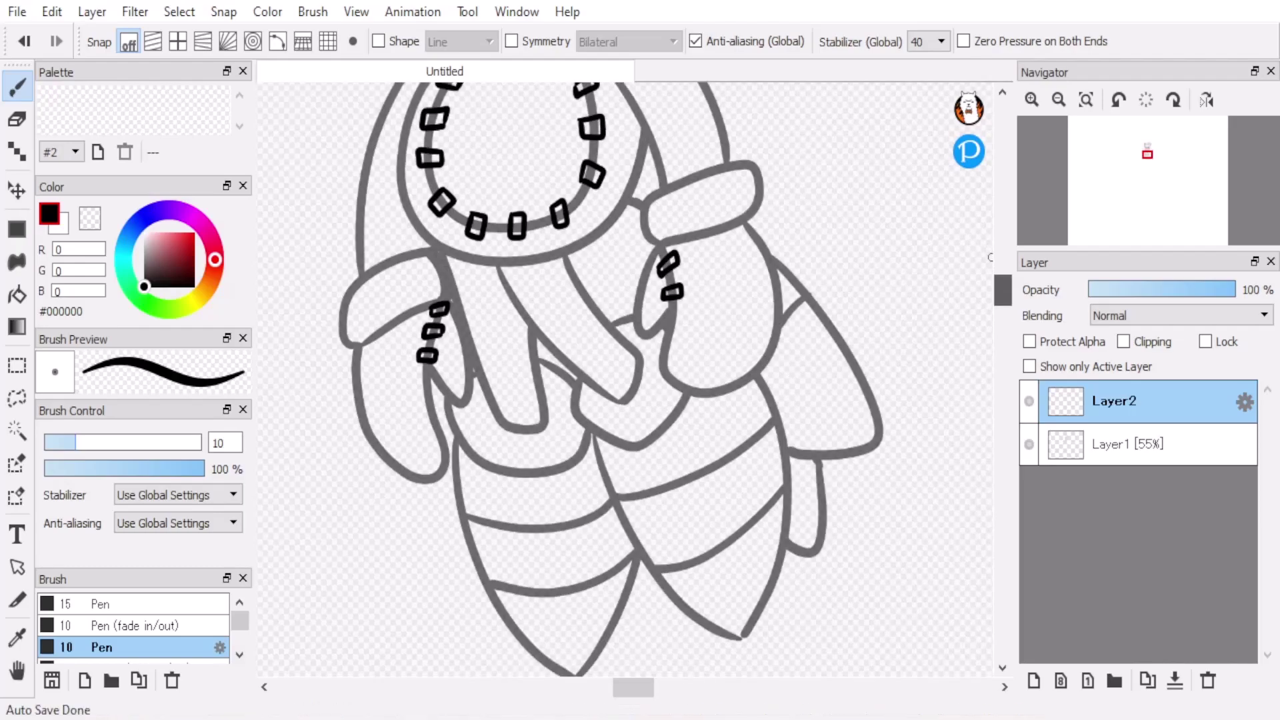
{"action": "left_click", "coordinate": [642, 346]}
{"action": "left_click_drag", "start_coordinate": [645, 344], "coordinate": [742, 538]}
{"action": "left_click_drag", "start_coordinate": [533, 377], "coordinate": [577, 577]}
{"action": "key", "text": "ctrl+Up"}
{"action": "left_click_drag", "start_coordinate": [657, 398], "coordinate": [660, 410]}
{"action": "left_click_drag", "start_coordinate": [672, 432], "coordinate": [675, 446]}
{"action": "left_click_drag", "start_coordinate": [689, 471], "coordinate": [710, 513]}
{"action": "left_click_drag", "start_coordinate": [528, 392], "coordinate": [526, 396]}
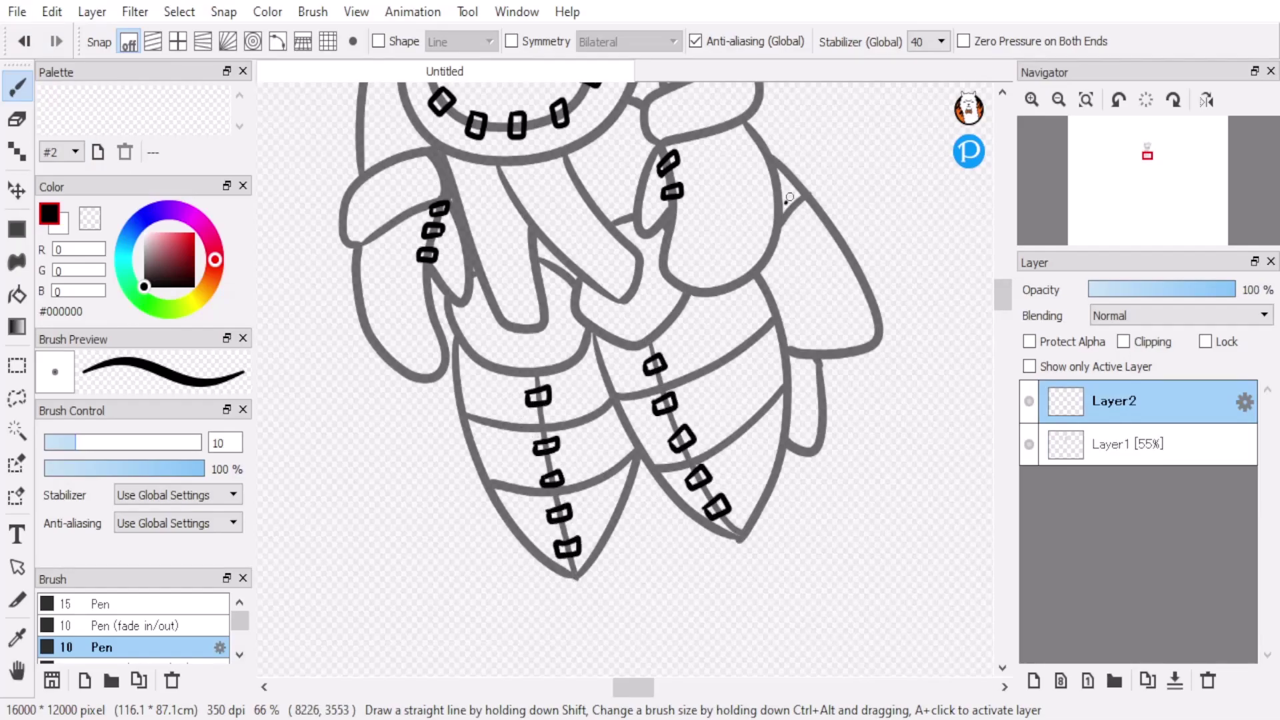
- Erase the Layer1 lines inside the ear and face stitch blocks using a transparent bucket fill
{"action": "left_click_drag", "start_coordinate": [1002, 294], "coordinate": [1002, 257]}
{"action": "key", "text": "ctrl+Down"}
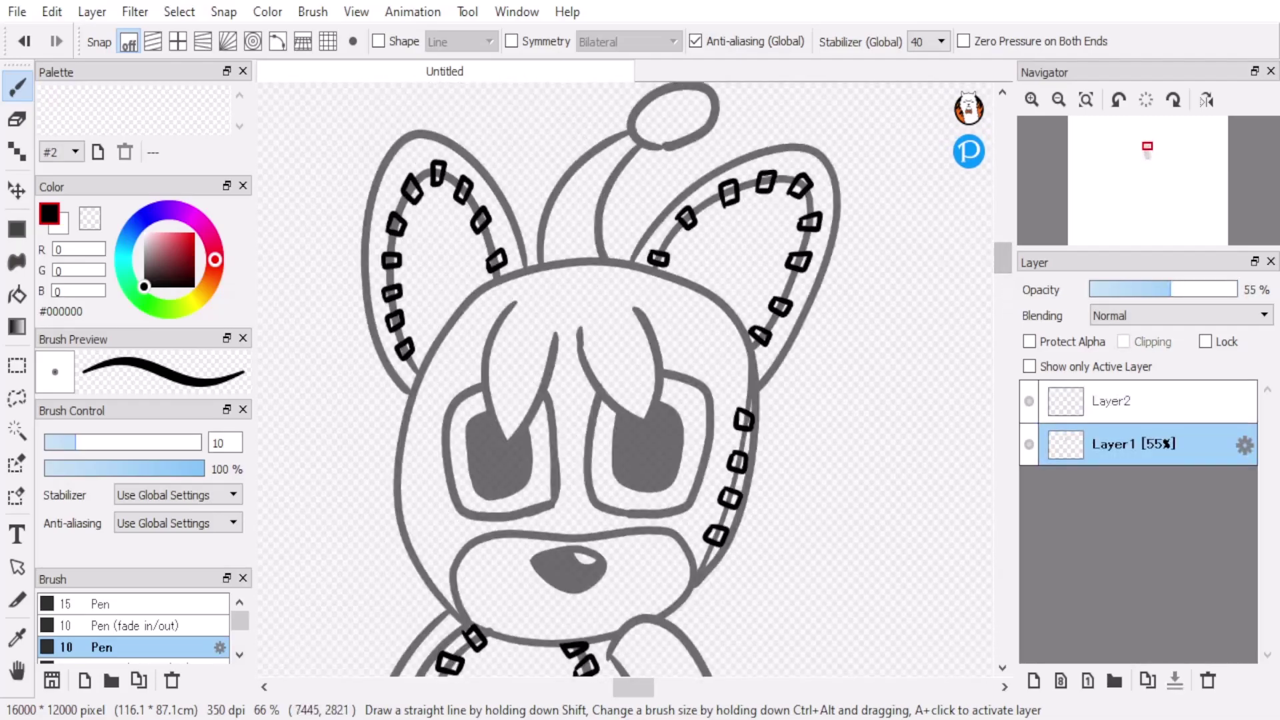
{"action": "key", "text": "g"}
{"action": "key", "text": "x"}
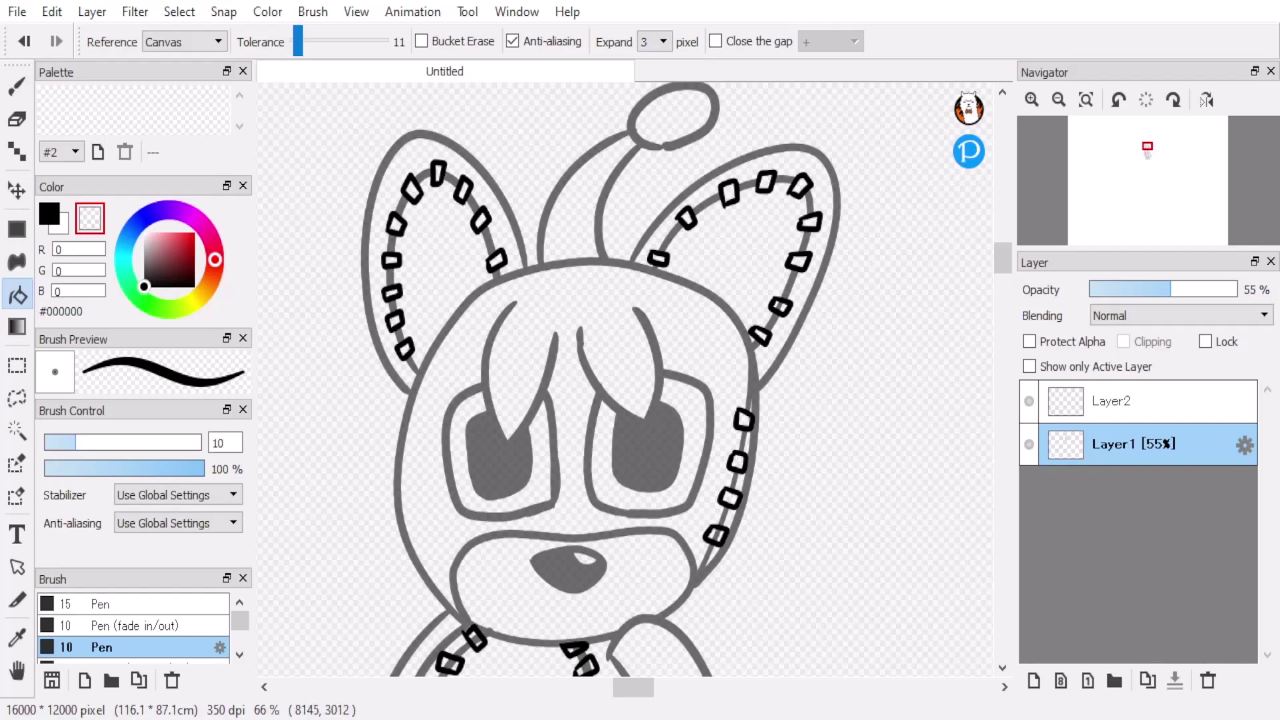
- Erase the outline segments inside the belly stitch blocks on Layer1 and reset the drawing colour to black
{"action": "scroll", "coordinate": [626, 380], "scroll_direction": "down", "scroll_amount": 5}
{"action": "key", "text": "x"}
{"action": "key", "text": "x"}
{"action": "key", "text": "x"}
{"action": "key", "text": "x"}
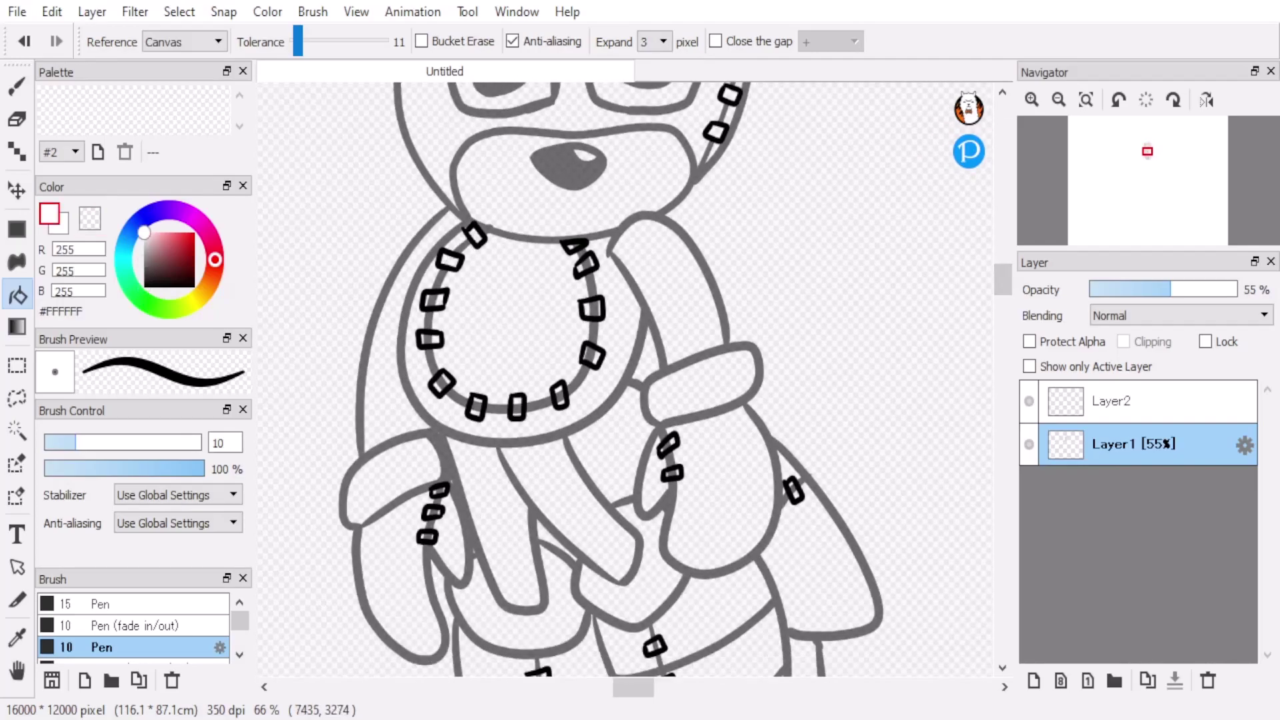
{"action": "key", "text": "x"}
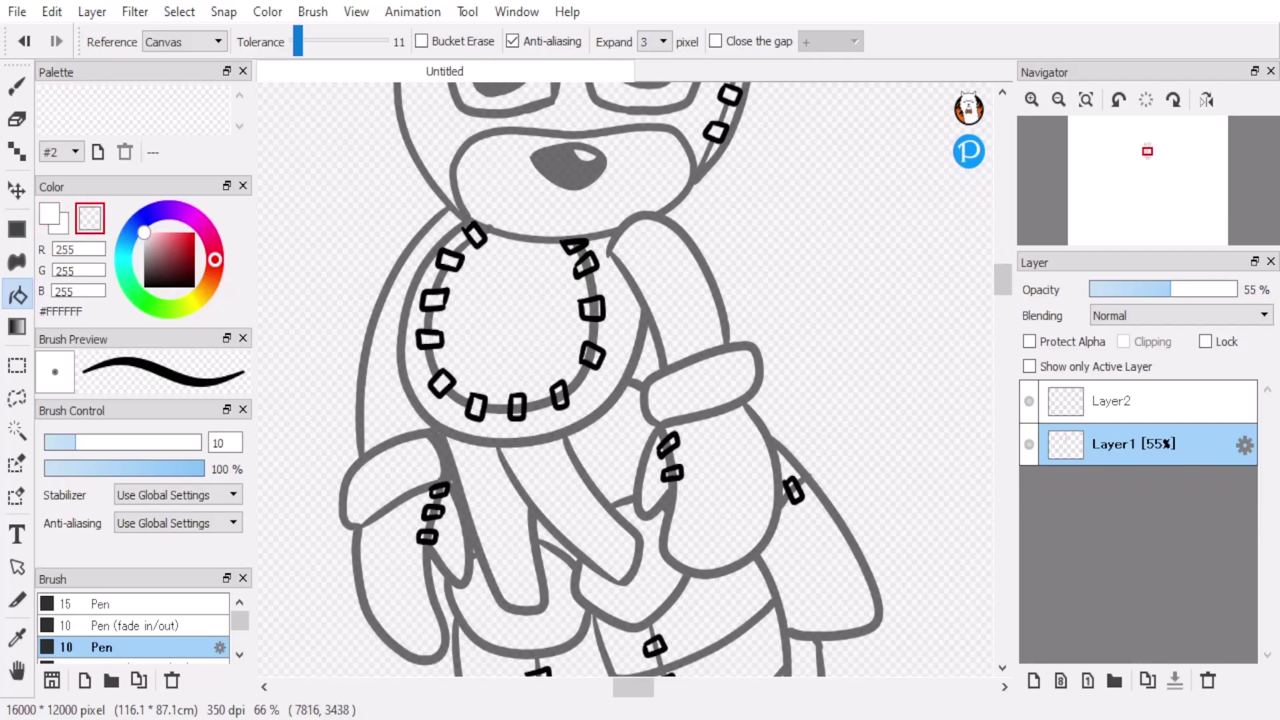
{"action": "key", "text": "b"}
{"action": "key", "text": "x"}
{"action": "key", "text": "d"}
{"action": "key", "text": "g"}
{"action": "key", "text": "x"}
- Erase the lines inside the hand and foot stitches, and merge the two layers into one at 100% opacity
{"action": "scroll", "coordinate": [627, 380], "scroll_direction": "down", "scroll_amount": 3}
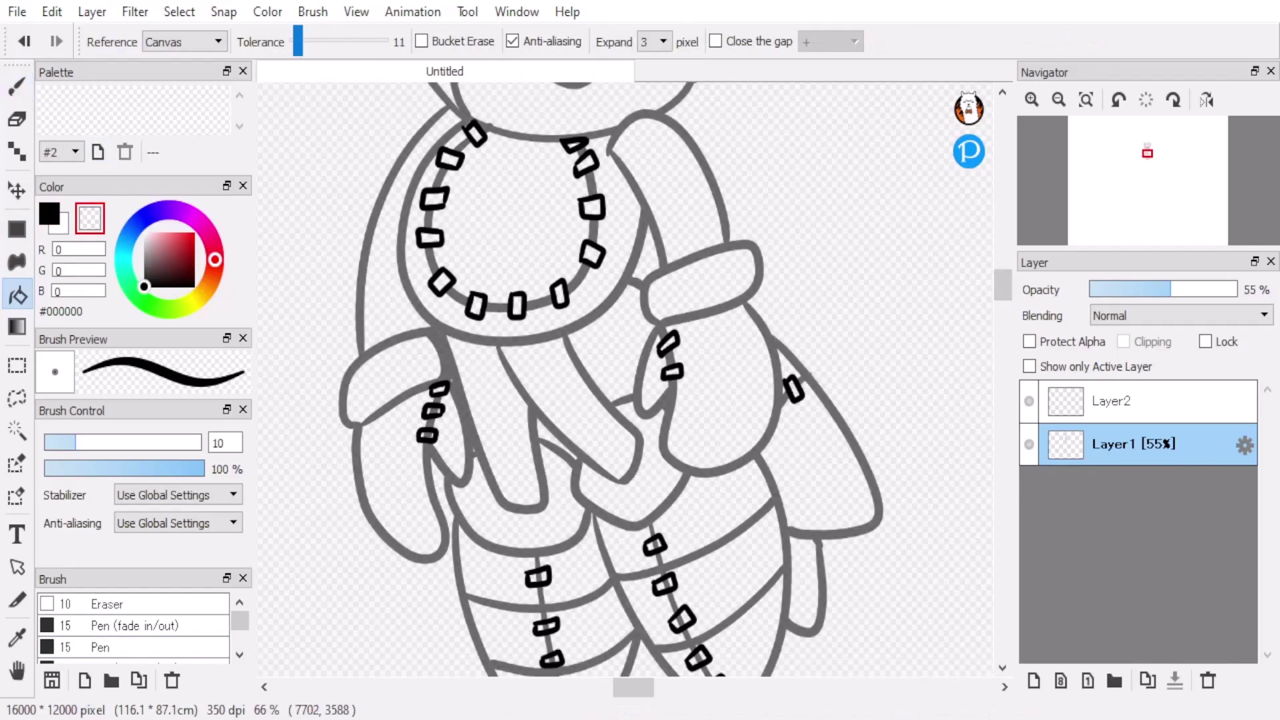
{"action": "scroll", "coordinate": [626, 380], "scroll_direction": "down", "scroll_amount": 5}
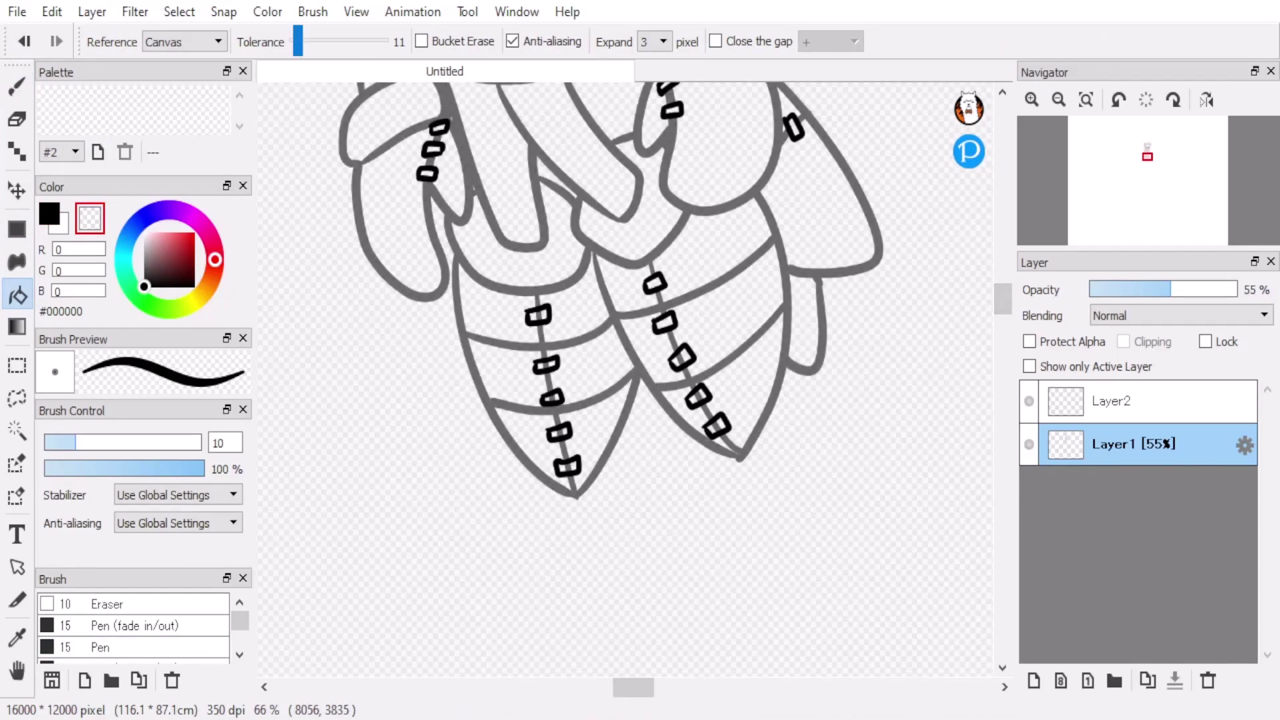
{"action": "scroll", "coordinate": [627, 380], "scroll_direction": "up", "scroll_amount": 15}
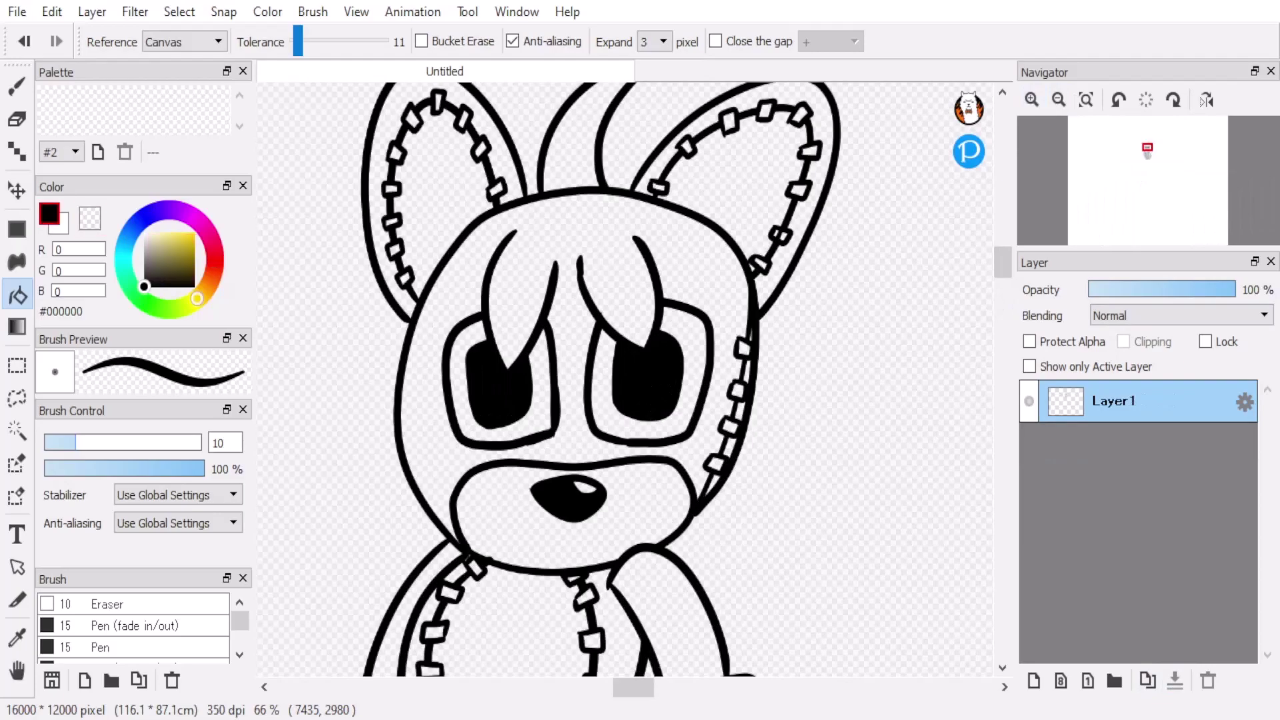
- Add a layer beneath the line art and fill the face, hair and outer ears with golden yellow #DCAC26
{"action": "left_click", "coordinate": [186, 240]}
{"action": "left_click", "coordinate": [573, 220]}
{"action": "key", "text": "ctrl+z"}
{"action": "left_click", "coordinate": [1034, 680]}
{"action": "left_click", "coordinate": [701, 280]}
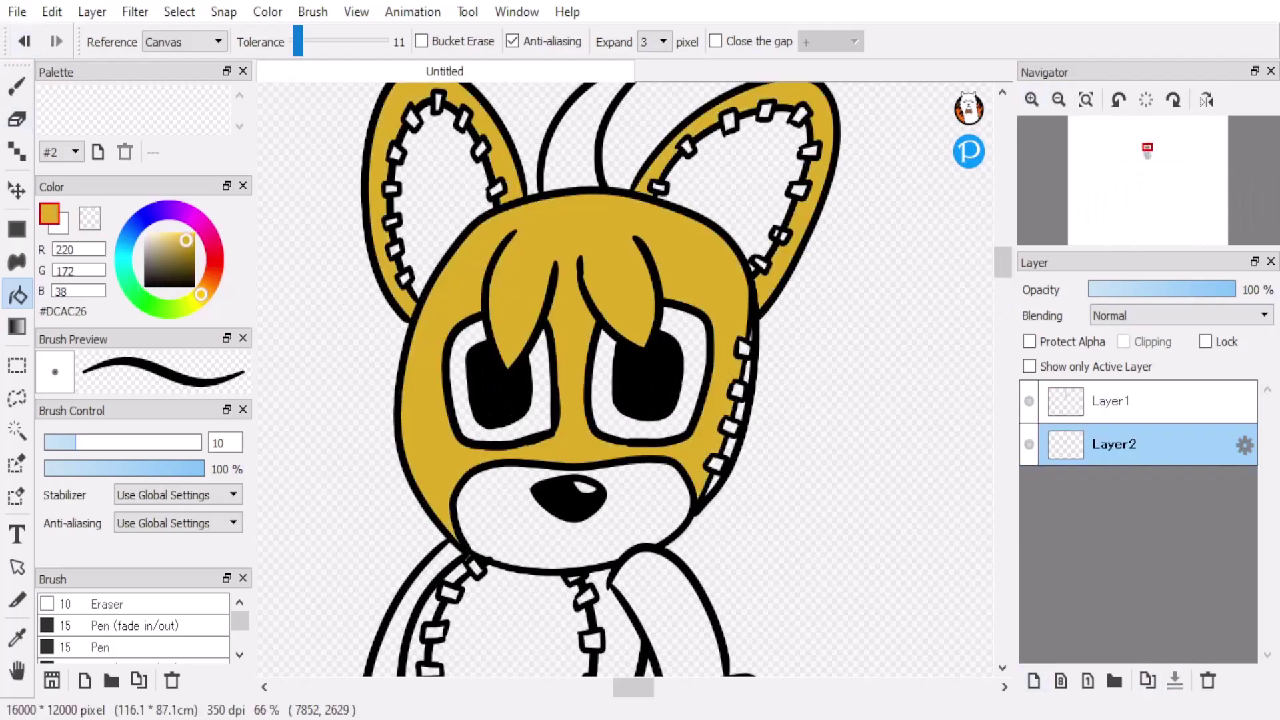
- Clean up the line inside the right ear's lower stitch block on Layer1 with the transparent 10 px Pen
{"action": "key", "text": "b"}
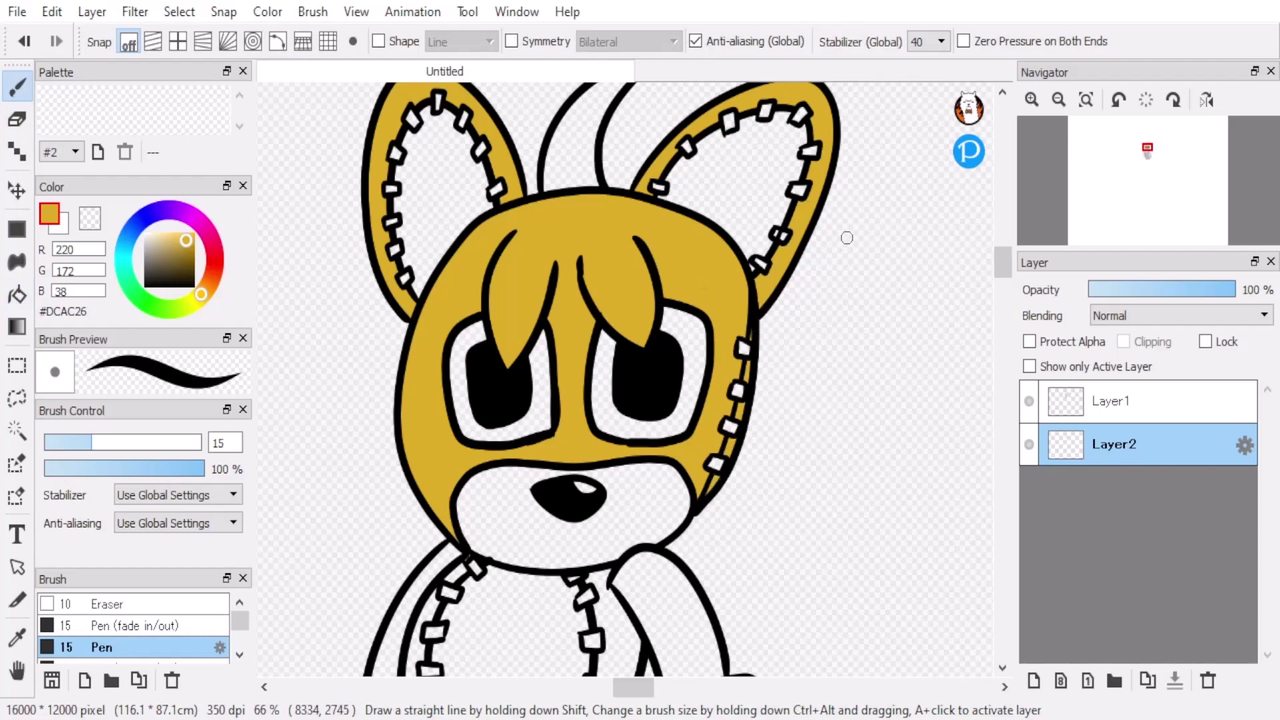
{"action": "left_click", "coordinate": [831, 274]}
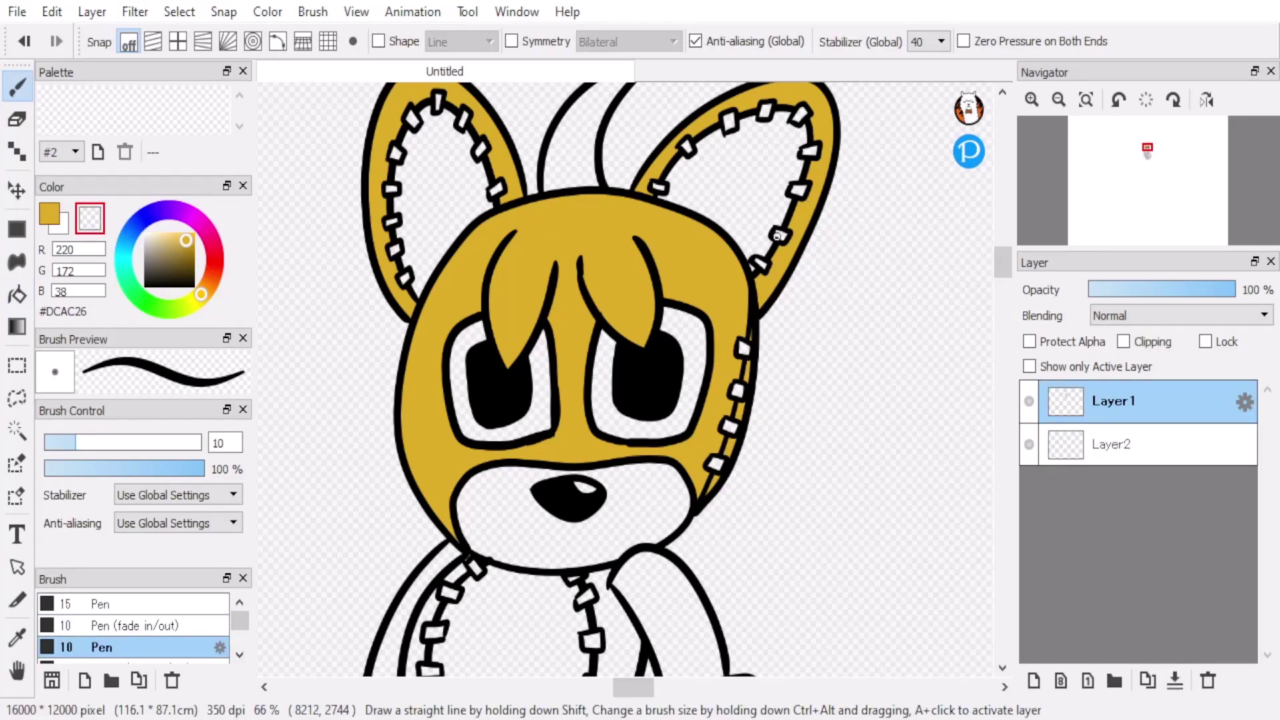
{"action": "key", "text": "g"}
{"action": "scroll", "coordinate": [587, 373], "scroll_direction": "down", "scroll_amount": 5}
{"action": "left_click", "coordinate": [426, 506]}
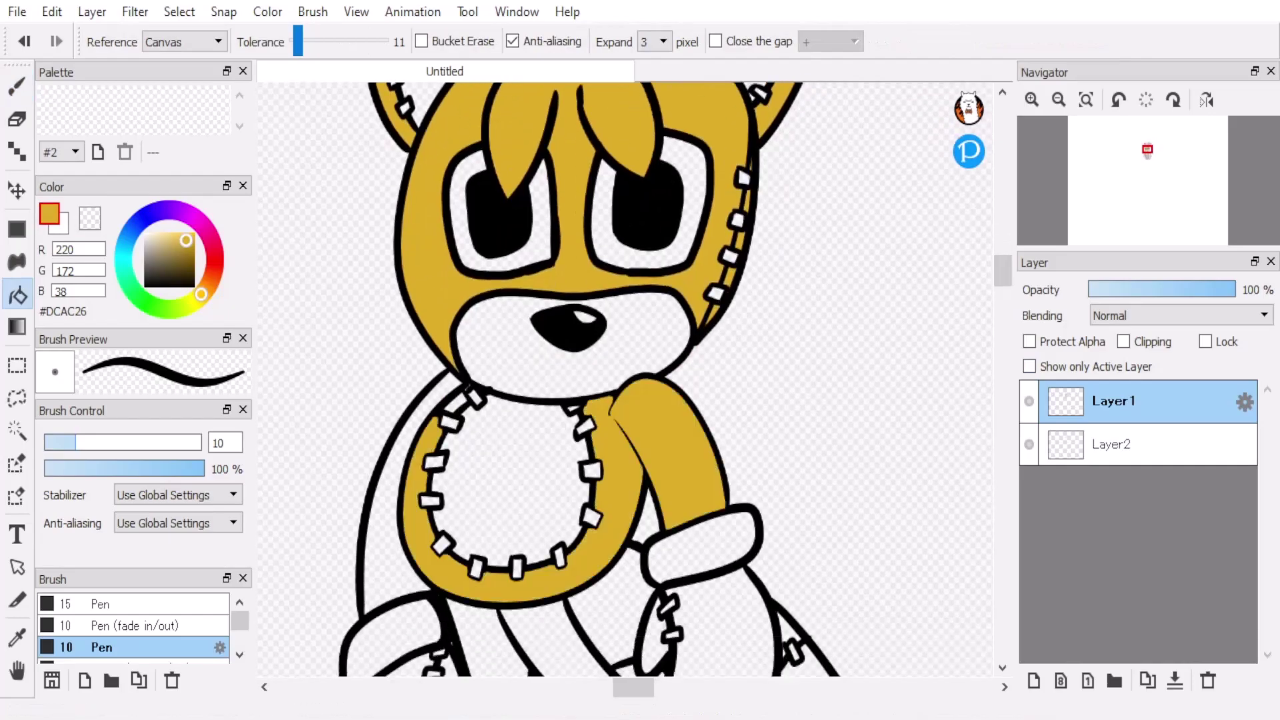
{"action": "key", "text": "ctrl+z"}
- Fill the body, arms and legs on Layer2 with golden yellow #DCAC26 using the Bucket
{"action": "left_click", "coordinate": [1120, 444]}
{"action": "left_click", "coordinate": [417, 467]}
{"action": "scroll", "coordinate": [587, 374], "scroll_direction": "down", "scroll_amount": 5}
{"action": "left_click", "coordinate": [500, 333]}
{"action": "left_click", "coordinate": [580, 313]}
{"action": "left_click", "coordinate": [614, 240]}
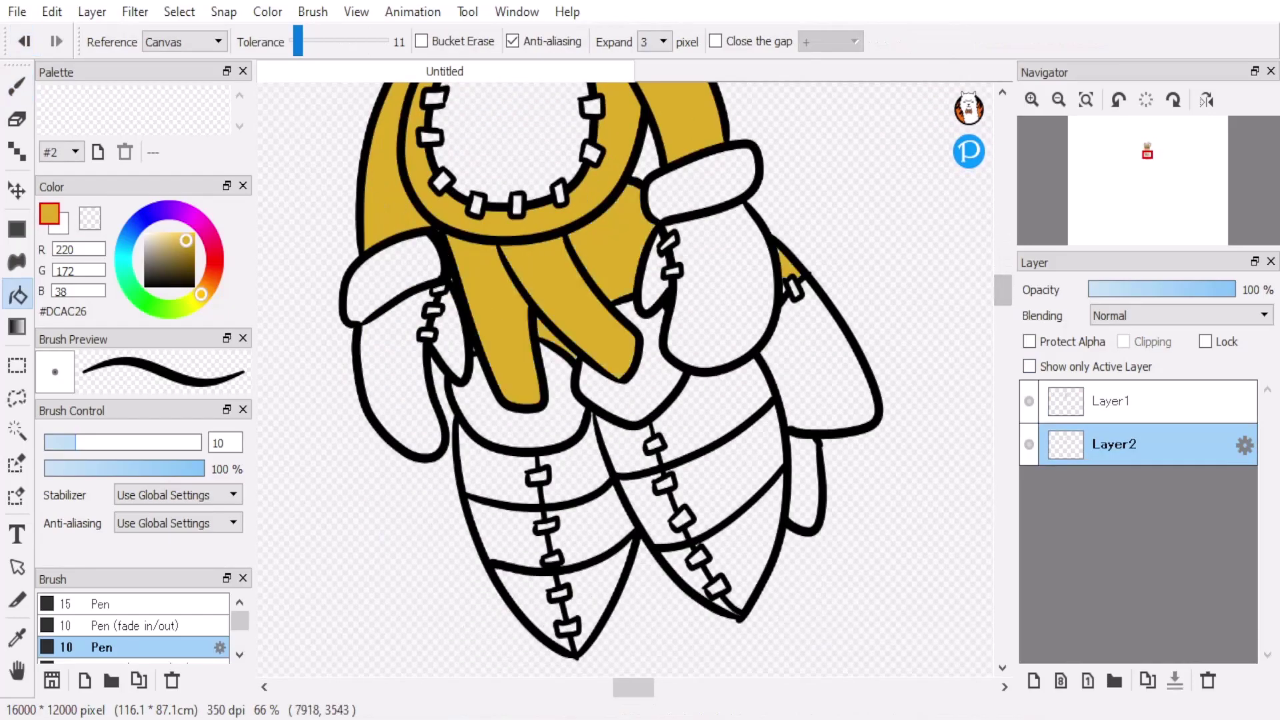
- Fill the muzzle and belly with light grey, and touch up the yellow near the neck with the 15 px Pen
{"action": "key", "text": "b"}
{"action": "scroll", "coordinate": [627, 380], "scroll_direction": "up", "scroll_amount": 5}
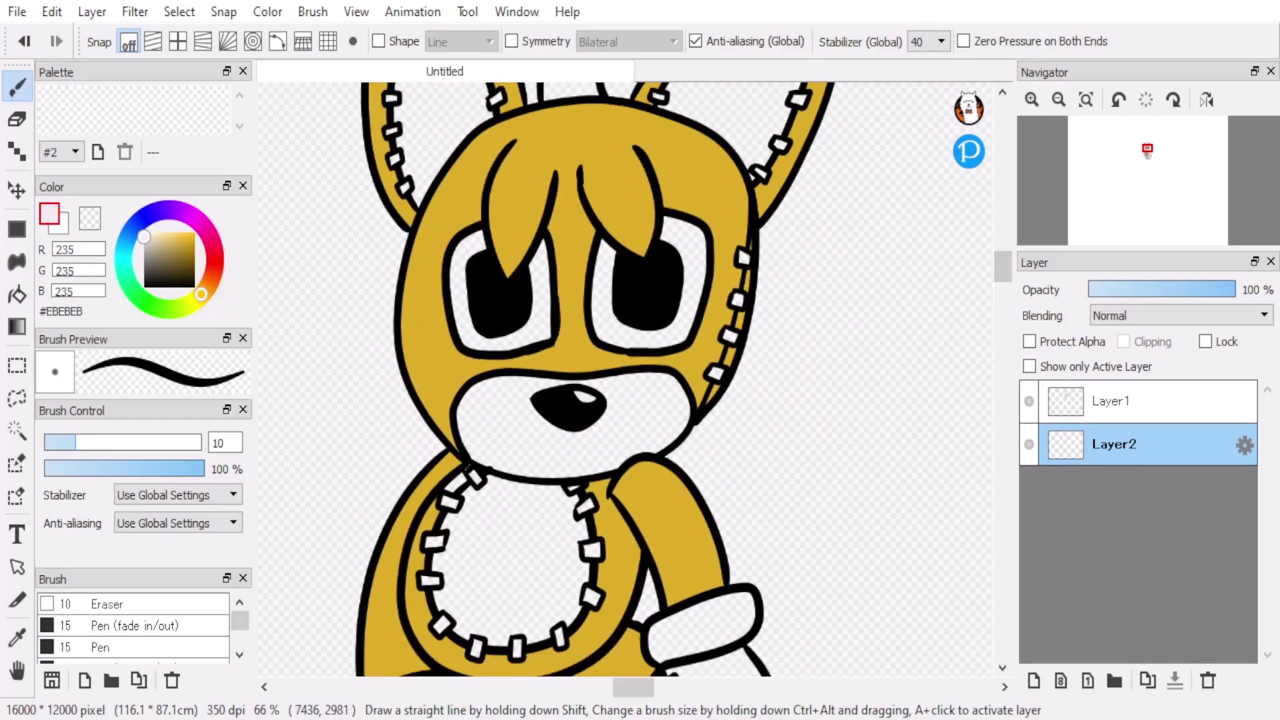
{"action": "key", "text": "g"}
{"action": "left_click", "coordinate": [507, 420]}
{"action": "left_click", "coordinate": [507, 567]}
{"action": "left_click", "coordinate": [448, 475], "text": "alt"}
{"action": "key", "text": "b"}
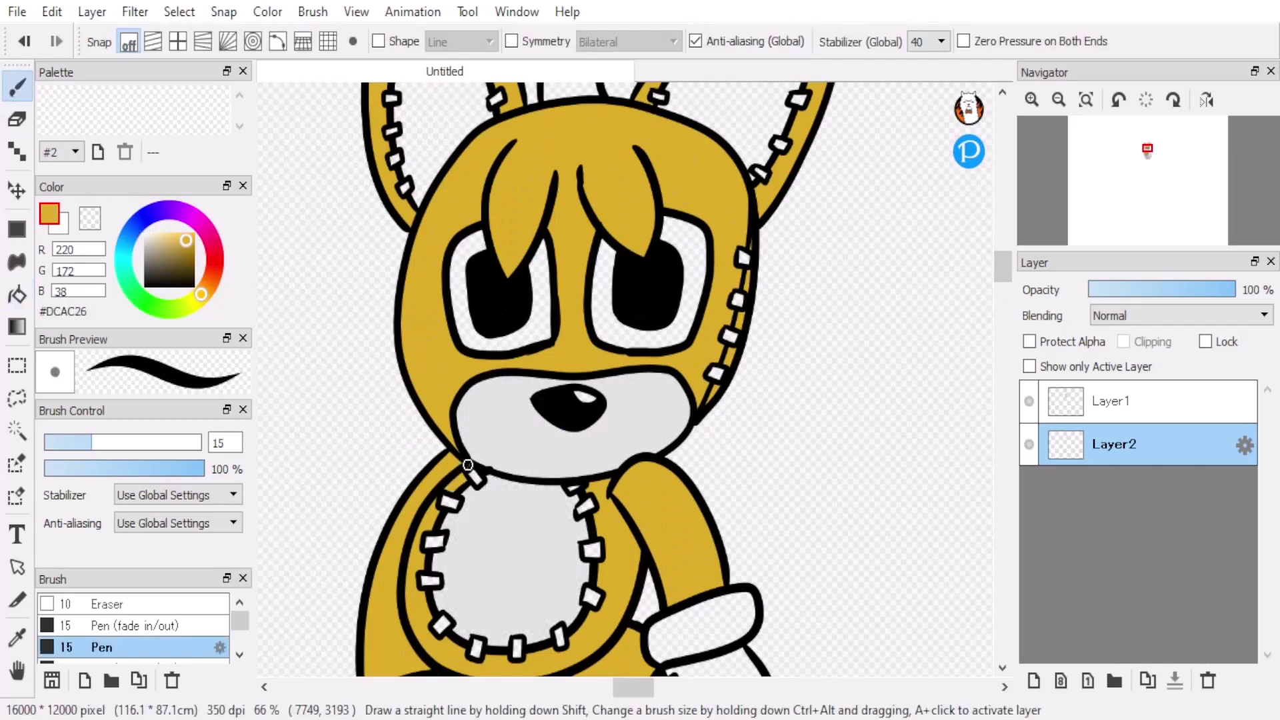
- Sample the light grey #E1E1E1 and fill both cuffs and hands with it
{"action": "left_click", "coordinate": [470, 474], "text": "alt"}
{"action": "key", "text": "g"}
{"action": "scroll", "coordinate": [626, 380], "scroll_direction": "down", "scroll_amount": 5}
{"action": "left_click", "coordinate": [393, 333]}
{"action": "left_click", "coordinate": [447, 300]}
{"action": "left_click", "coordinate": [701, 140]}
{"action": "left_click", "coordinate": [720, 254]}
- Fill the shoes' middle bands, the ankle cuffs and the tail tips with light grey #E1E1E1
{"action": "left_click", "coordinate": [733, 434]}
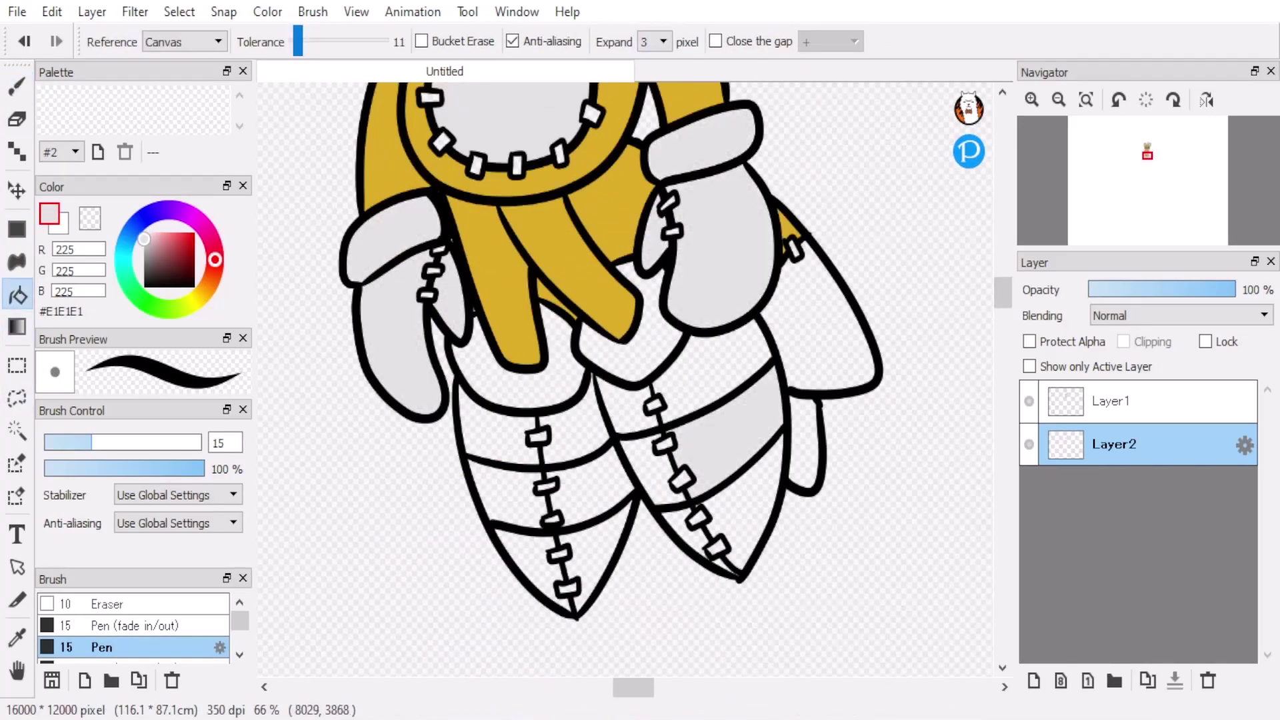
{"action": "left_click", "coordinate": [590, 486]}
{"action": "left_click", "coordinate": [508, 496]}
{"action": "left_click", "coordinate": [818, 315]}
{"action": "left_click", "coordinate": [804, 443]}
{"action": "left_click", "coordinate": [520, 360]}
{"action": "left_click", "coordinate": [630, 327]}
- Fill both inner ears and the eye whites with light grey #E1E1E1
{"action": "scroll", "coordinate": [626, 381], "scroll_direction": "up", "scroll_amount": 5}
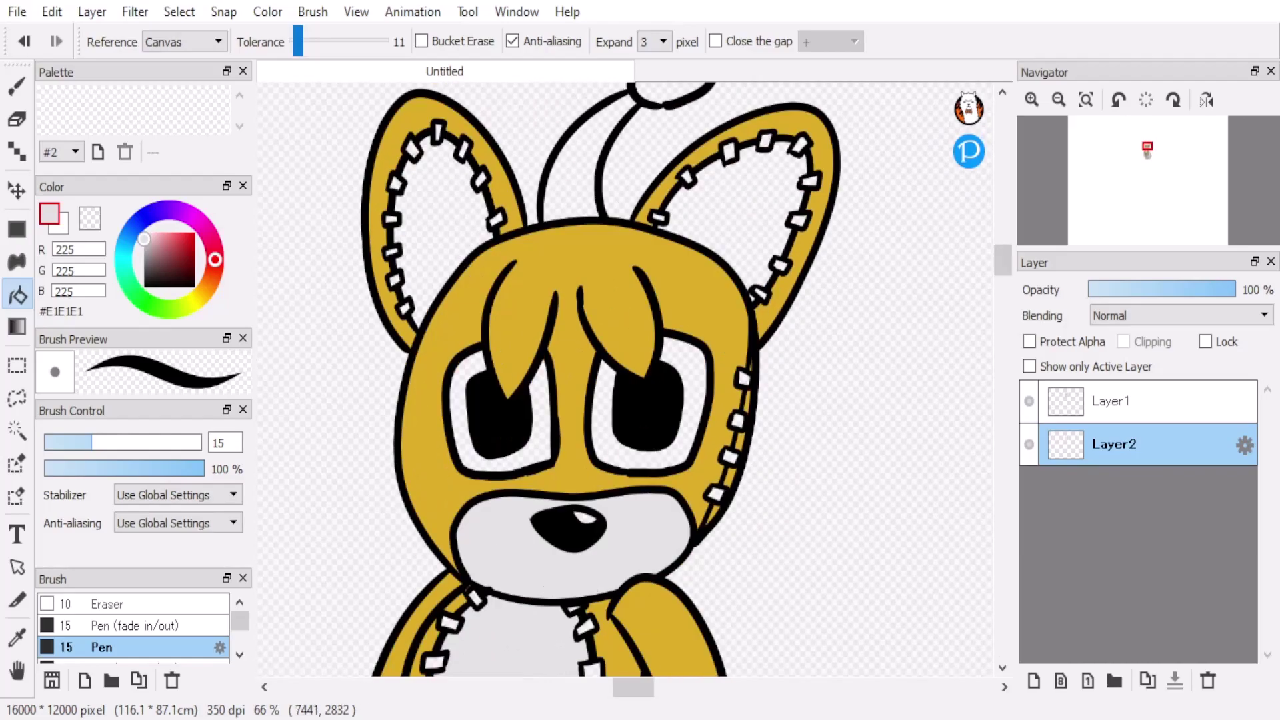
{"action": "left_click", "coordinate": [440, 220]}
{"action": "left_click", "coordinate": [747, 200]}
{"action": "left_click", "coordinate": [544, 401]}
{"action": "left_click", "coordinate": [697, 414]}
- Fill the antenna stalk and the right ear's stitches with medium grey, and resample the inner ear's light grey for the Pen
{"action": "left_click", "coordinate": [699, 296], "text": "alt"}
{"action": "left_click", "coordinate": [579, 166]}
{"action": "left_click", "coordinate": [734, 234], "text": "alt"}
{"action": "key", "text": "b"}
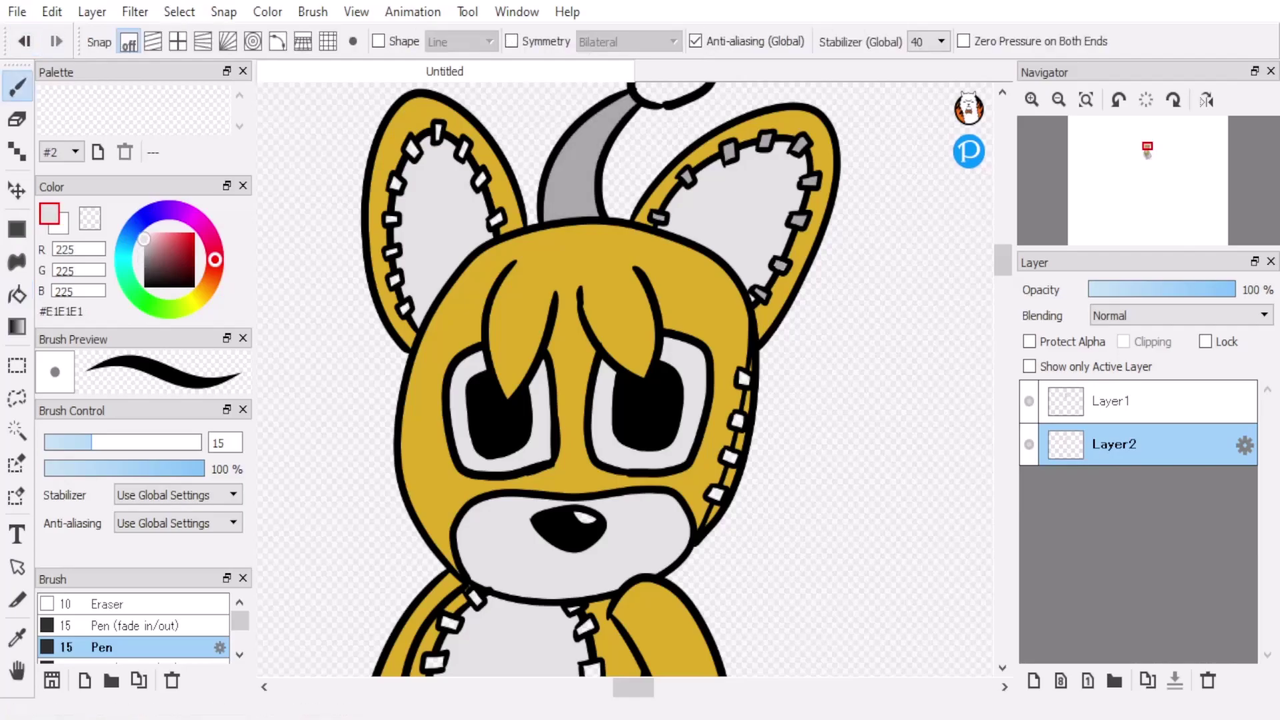
- Fill the stitches along the face seam and the left ear with medium grey #A9A9A9
{"action": "left_click", "coordinate": [781, 266], "text": "alt"}
{"action": "key", "text": "g"}
{"action": "left_click", "coordinate": [744, 378]}
{"action": "left_click", "coordinate": [736, 421]}
{"action": "left_click", "coordinate": [730, 457]}
{"action": "left_click", "coordinate": [716, 495]}
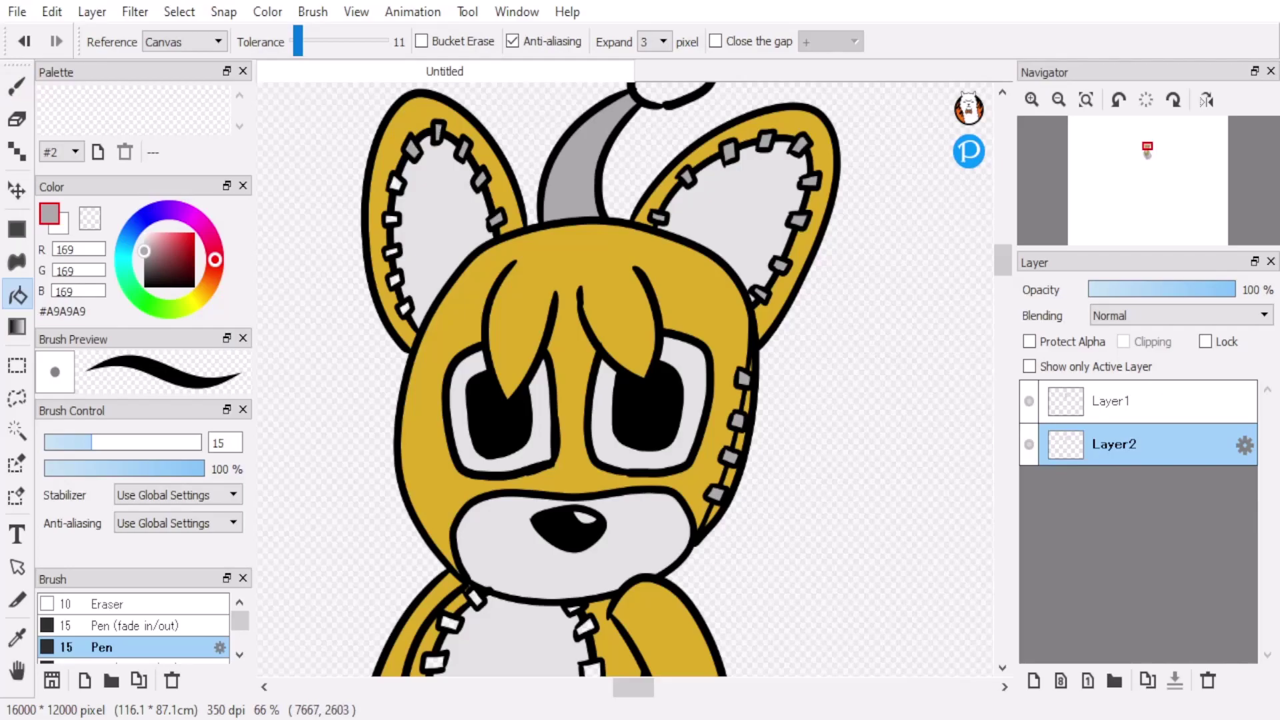
- Fill all the stitch blocks around the belly patch with grey #A9A9A9
{"action": "scroll", "coordinate": [716, 494], "scroll_direction": "down", "scroll_amount": 5}
{"action": "left_click", "coordinate": [474, 156]}
{"action": "left_click", "coordinate": [450, 180]}
{"action": "left_click", "coordinate": [433, 219]}
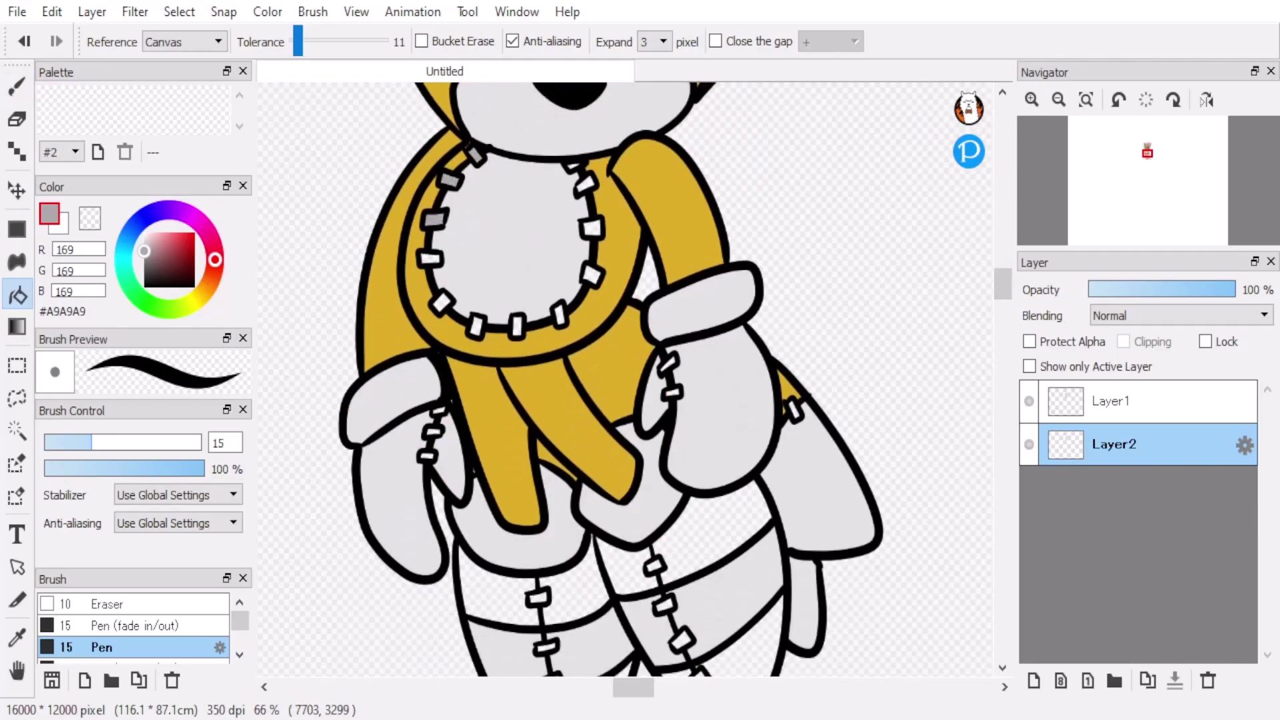
{"action": "left_click", "coordinate": [519, 326]}
{"action": "left_click", "coordinate": [560, 315]}
{"action": "left_click", "coordinate": [592, 273]}
{"action": "left_click", "coordinate": [592, 227]}
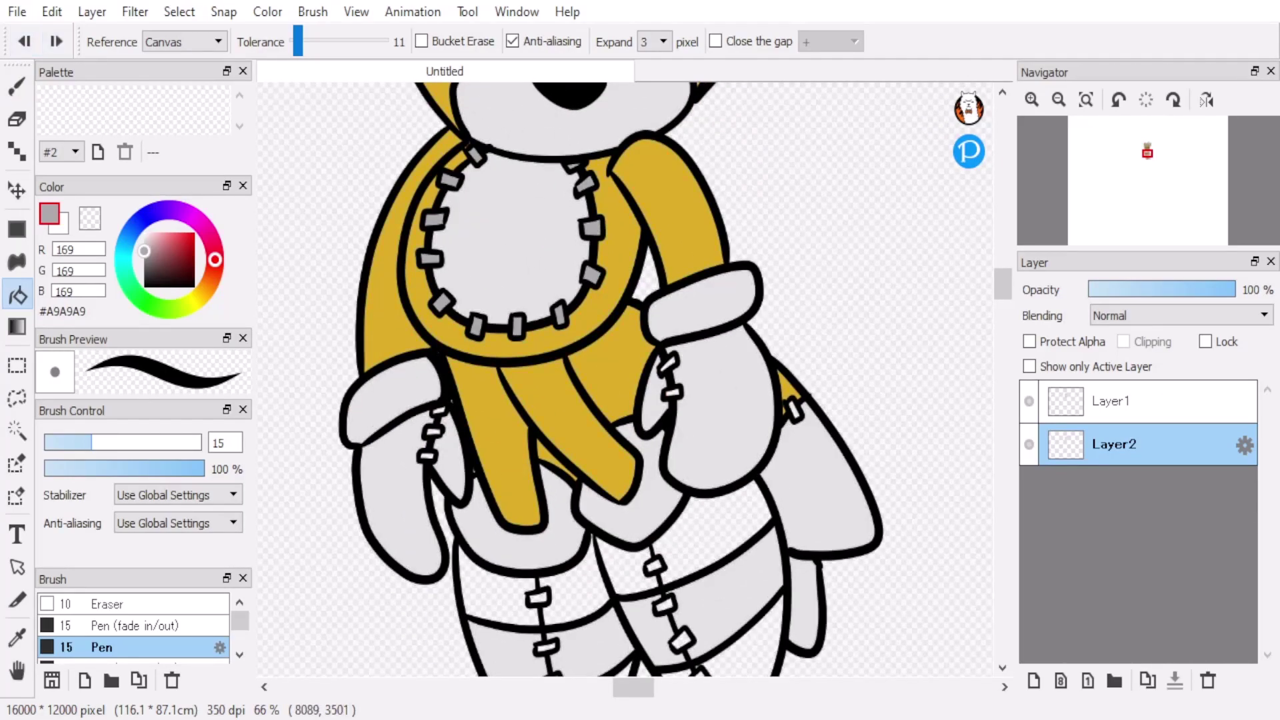
- Fill the stitch blocks on the hands, tail and shoes with grey #A9A9A9
{"action": "key", "text": "b"}
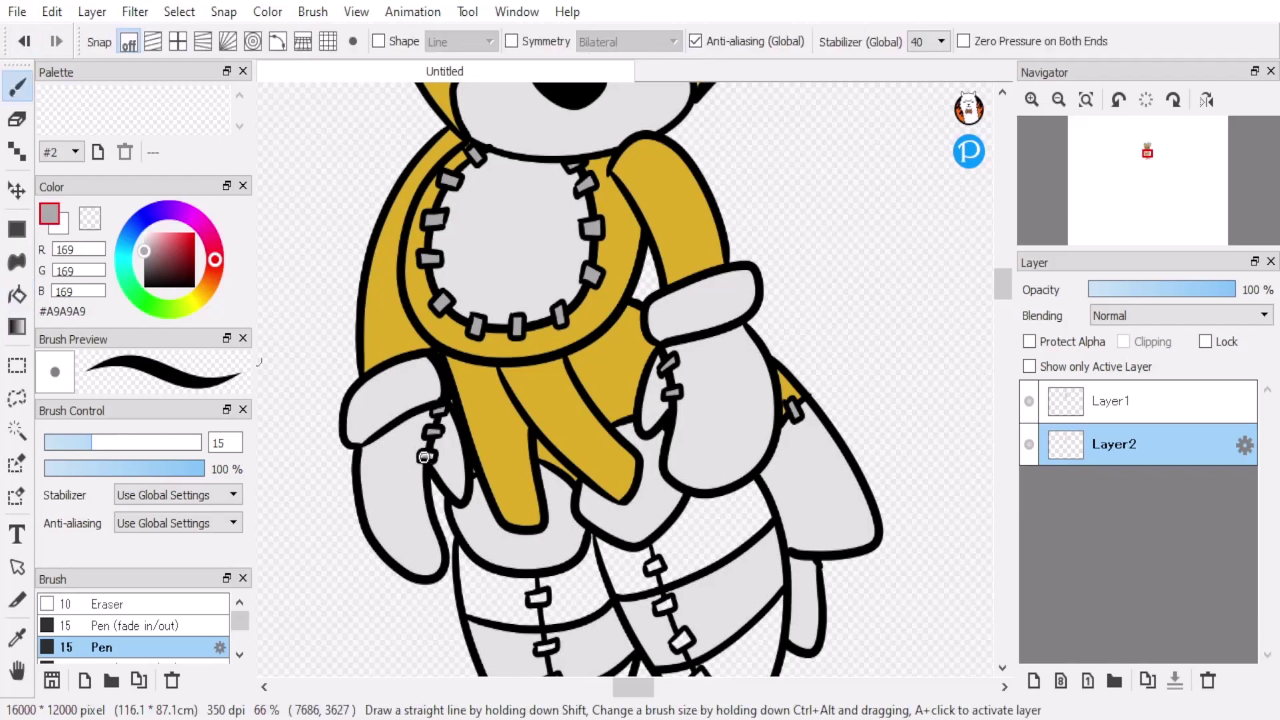
{"action": "left_click", "coordinate": [17, 294]}
{"action": "scroll", "coordinate": [600, 400], "scroll_direction": "down", "scroll_amount": 5}
{"action": "left_click", "coordinate": [537, 293]}
{"action": "left_click", "coordinate": [547, 344]}
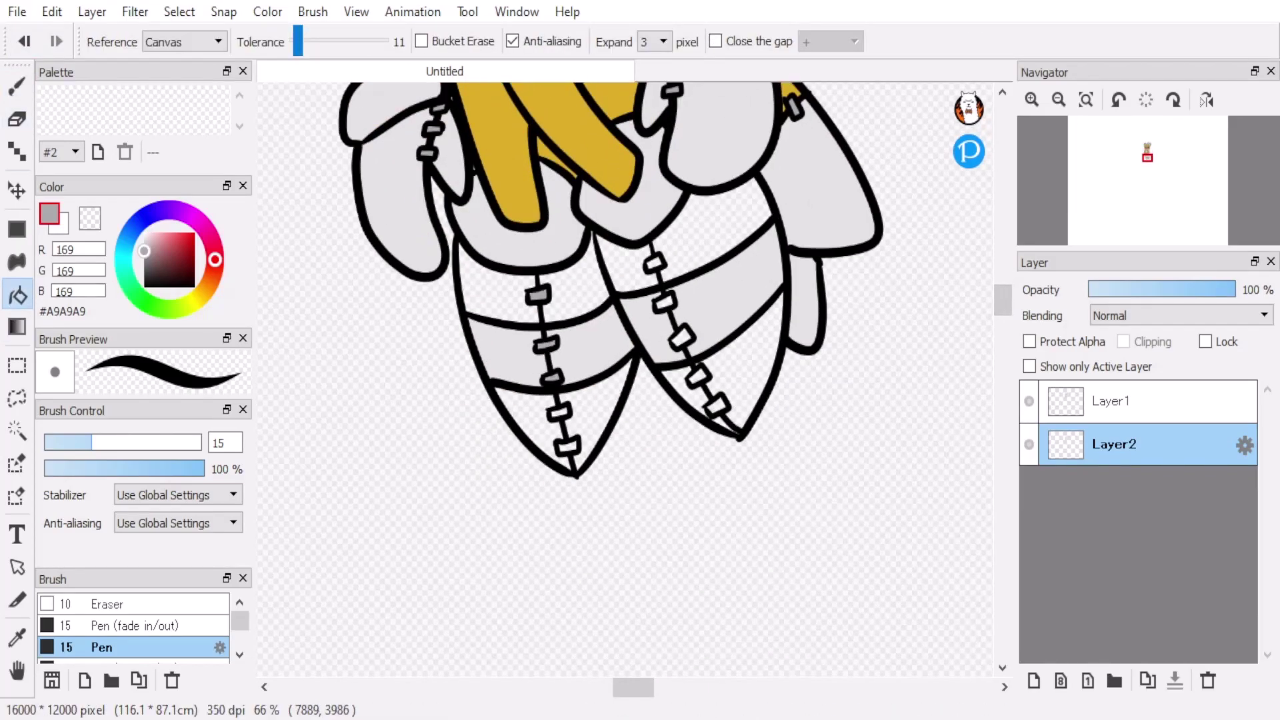
- Fill the upper bands and toes of both shoes with red #D23535
{"action": "left_click", "coordinate": [182, 243]}
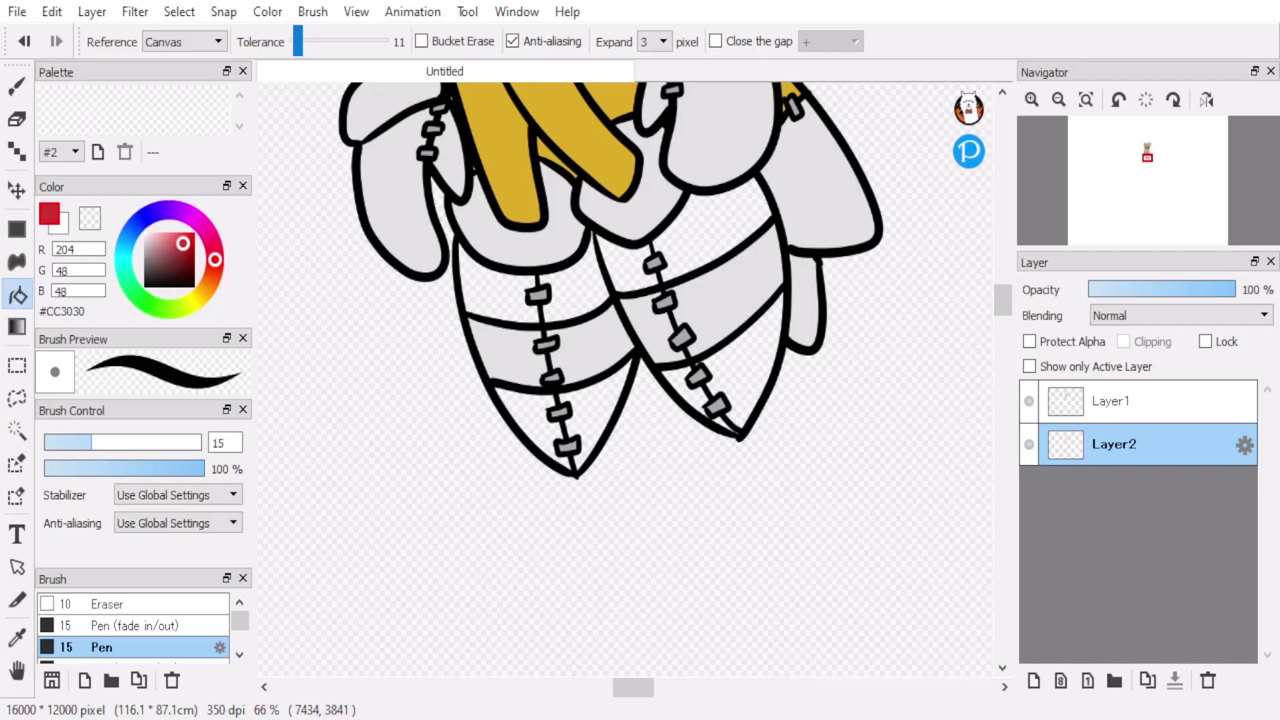
{"action": "left_click", "coordinate": [497, 287]}
{"action": "left_click", "coordinate": [574, 280]}
{"action": "left_click", "coordinate": [593, 413]}
{"action": "left_click", "coordinate": [526, 427]}
{"action": "left_click", "coordinate": [707, 233]}
{"action": "left_click", "coordinate": [740, 360]}
- Fill the antenna tip with red #D23535 and add two layers between the line art and the base colours
{"action": "key", "text": "b"}
{"action": "left_click", "coordinate": [100, 662]}
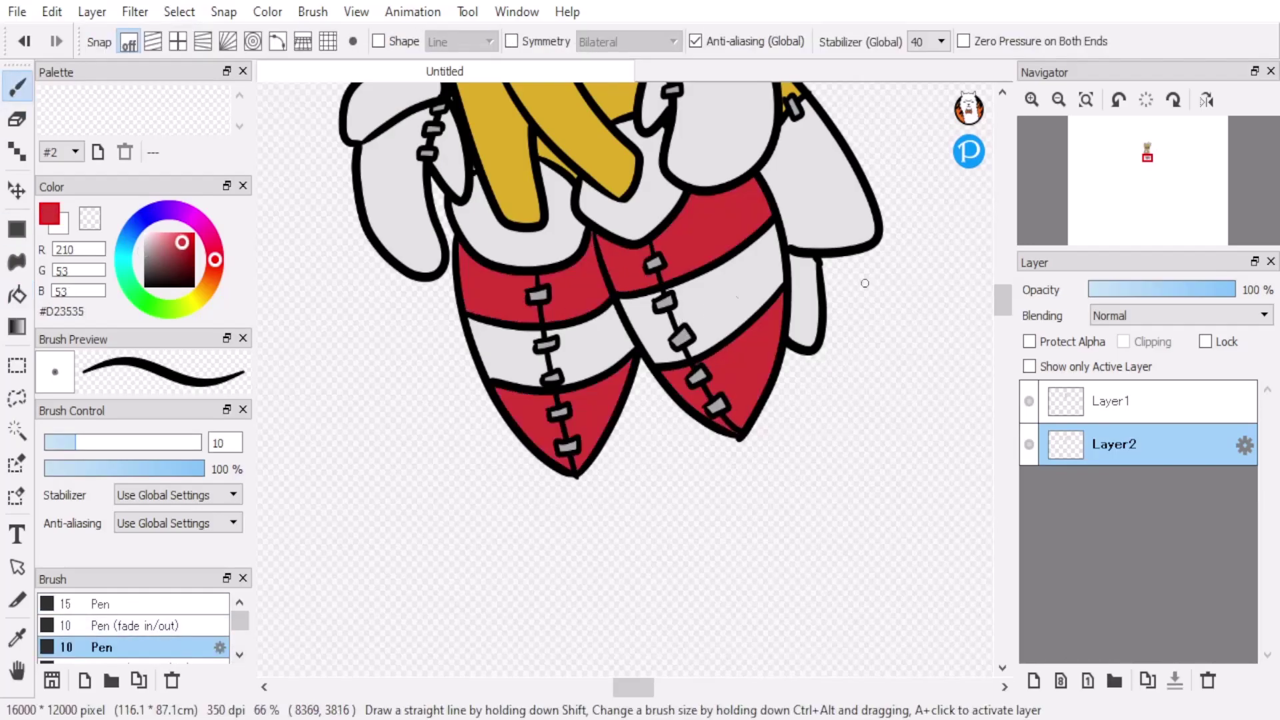
{"action": "scroll", "coordinate": [887, 296], "scroll_direction": "up", "scroll_amount": 10}
{"action": "key", "text": "b"}
{"action": "scroll", "coordinate": [886, 296], "scroll_direction": "down", "scroll_amount": 7}
{"action": "scroll", "coordinate": [627, 380], "scroll_direction": "up", "scroll_amount": 10}
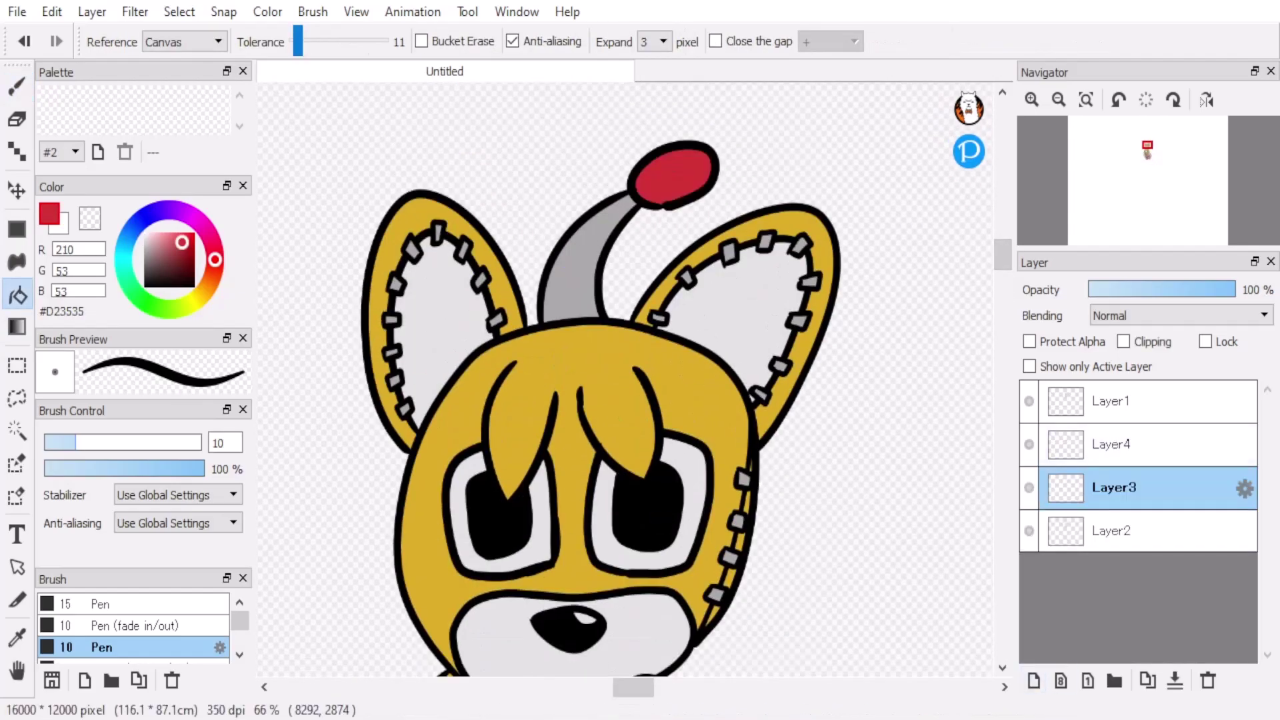
- Set Layer3 to Soft Light blending and shade the lower edge of the face and muzzle with black
{"action": "scroll", "coordinate": [627, 380], "scroll_direction": "down", "scroll_amount": 2}
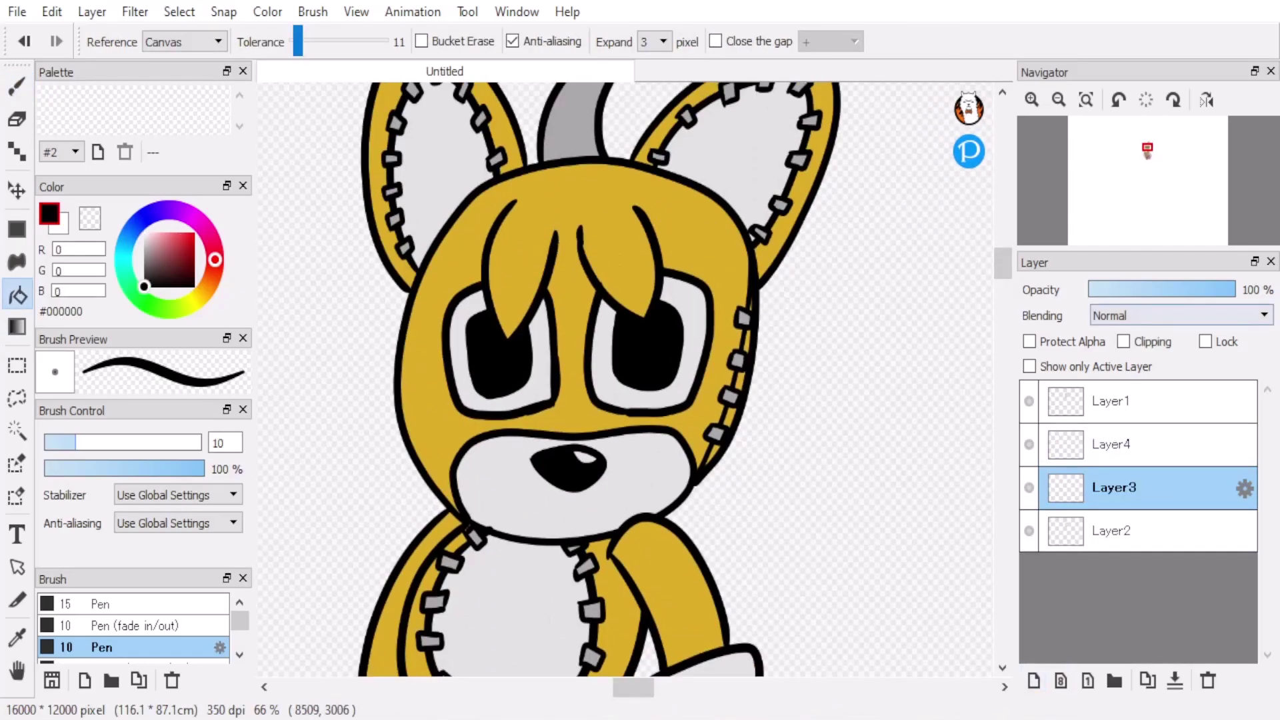
{"action": "key", "text": "b"}
{"action": "left_click_drag", "start_coordinate": [460, 500], "coordinate": [749, 359]}
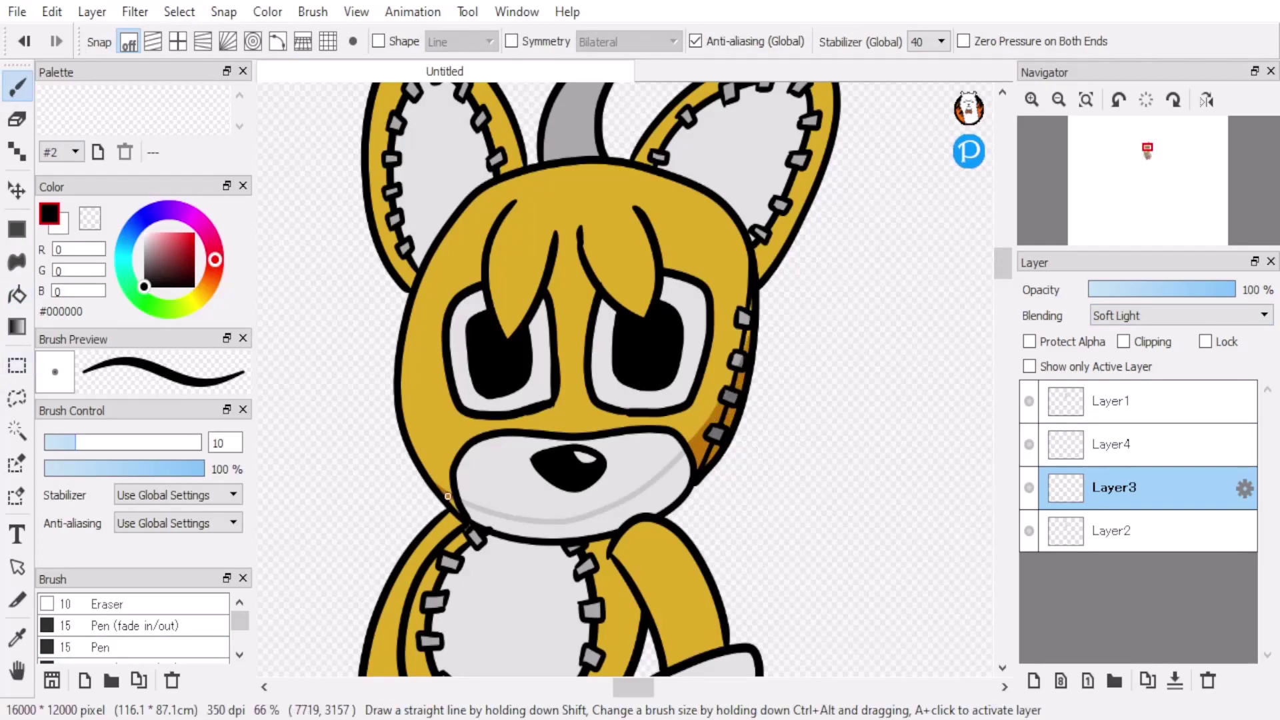
{"action": "left_click", "coordinate": [17, 295]}
- Outline a shadow across the base of the right ear and fill it with black on Layer3
{"action": "key", "text": "b"}
{"action": "scroll", "coordinate": [744, 406], "scroll_direction": "up", "scroll_amount": 5}
{"action": "left_click_drag", "start_coordinate": [719, 437], "coordinate": [827, 373]}
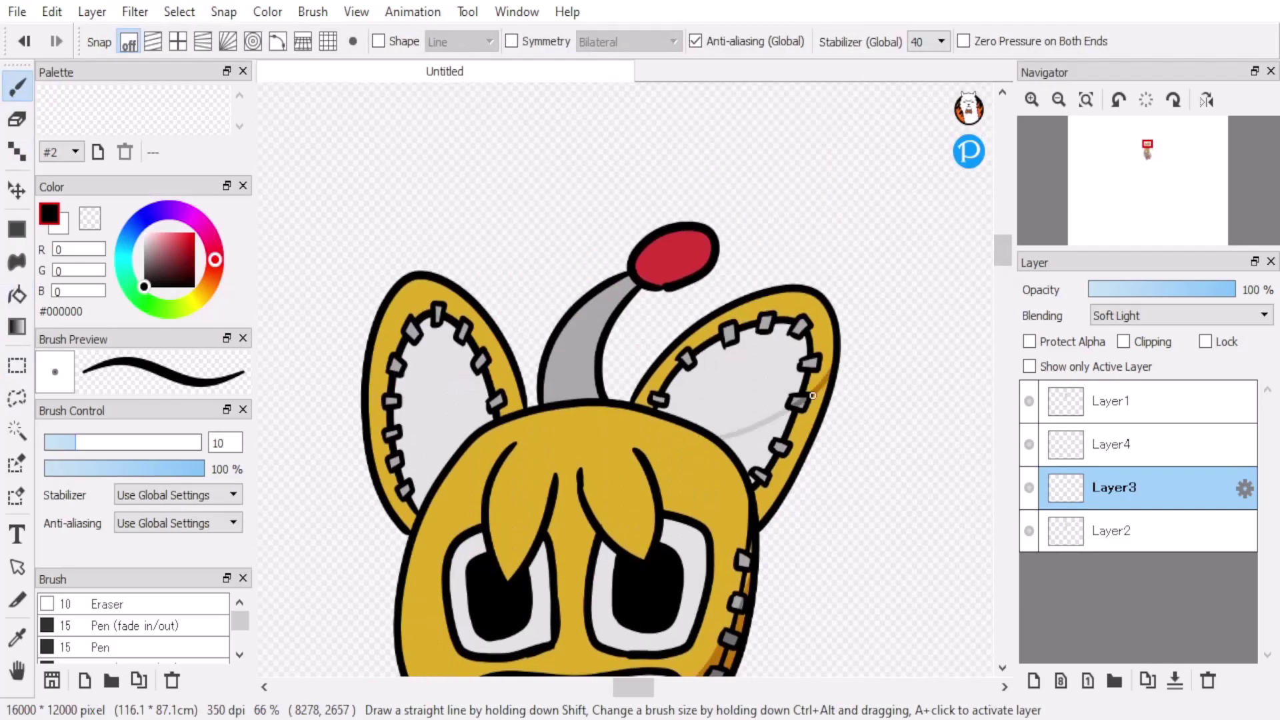
{"action": "key", "text": "g"}
{"action": "left_click", "coordinate": [769, 465]}
- Draw and fill black soft-light shadows on the antenna stalk and its red tip
{"action": "key", "text": "b"}
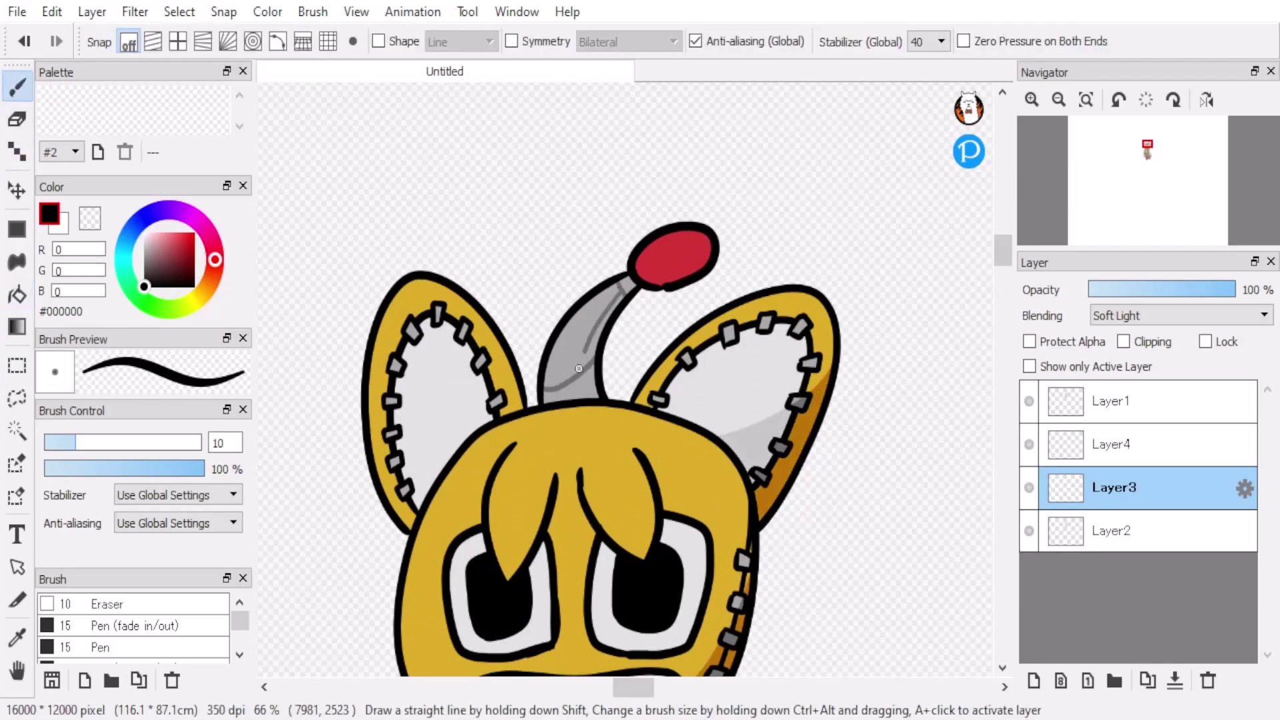
{"action": "key", "text": "g"}
{"action": "left_click", "coordinate": [584, 347]}
{"action": "left_click", "coordinate": [671, 274]}
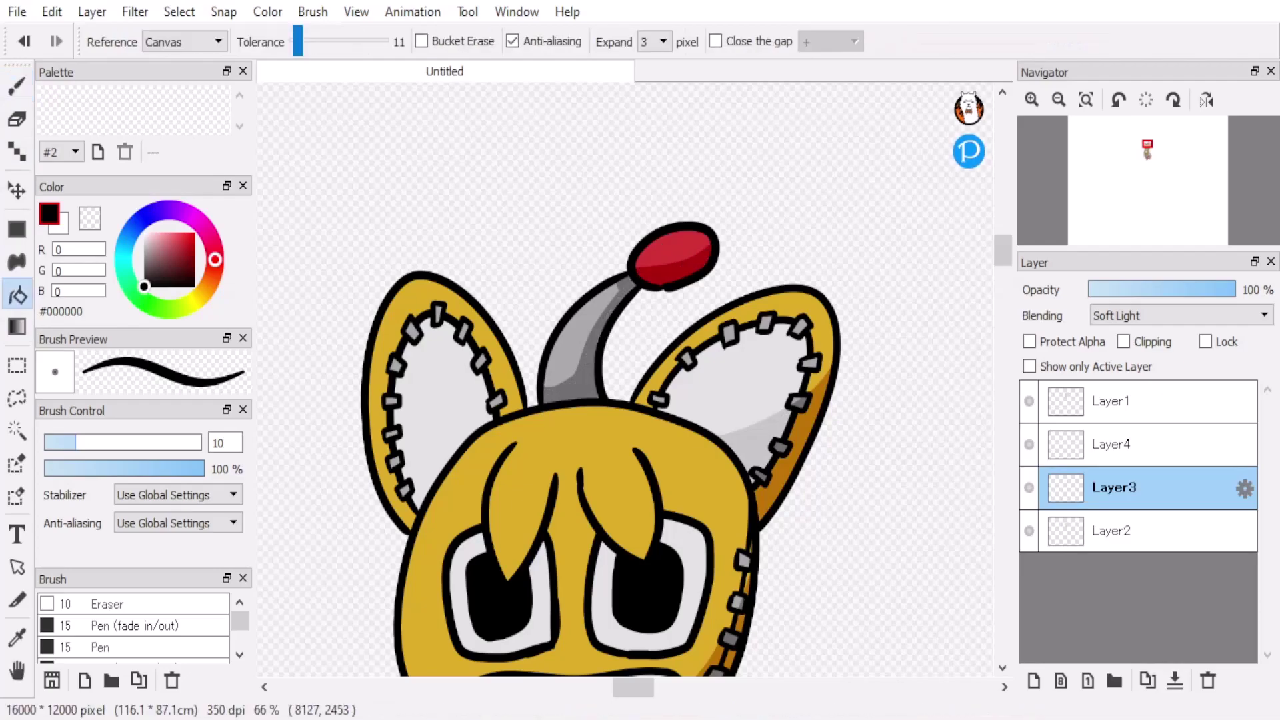
- Shade the inner side and base of the left ear with black on Layer3
{"action": "key", "text": "b"}
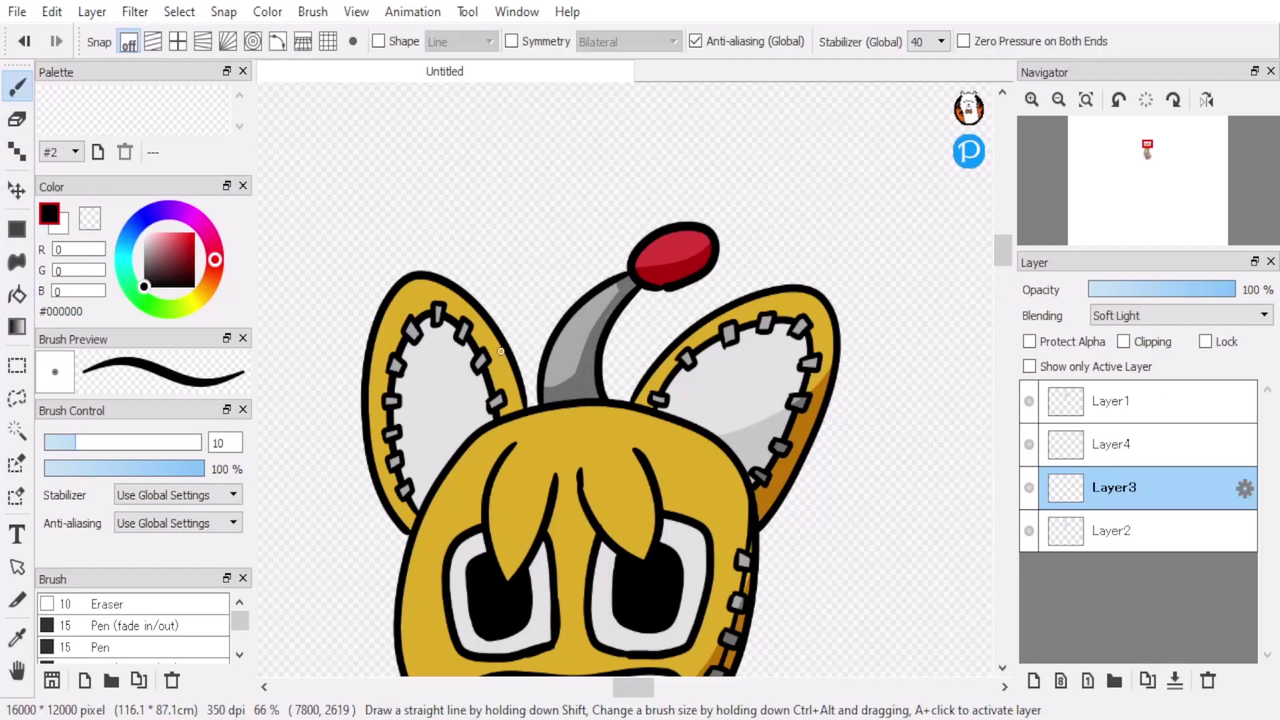
{"action": "key", "text": "g"}
{"action": "left_click", "coordinate": [471, 423]}
{"action": "scroll", "coordinate": [471, 423], "scroll_direction": "down", "scroll_amount": 5}
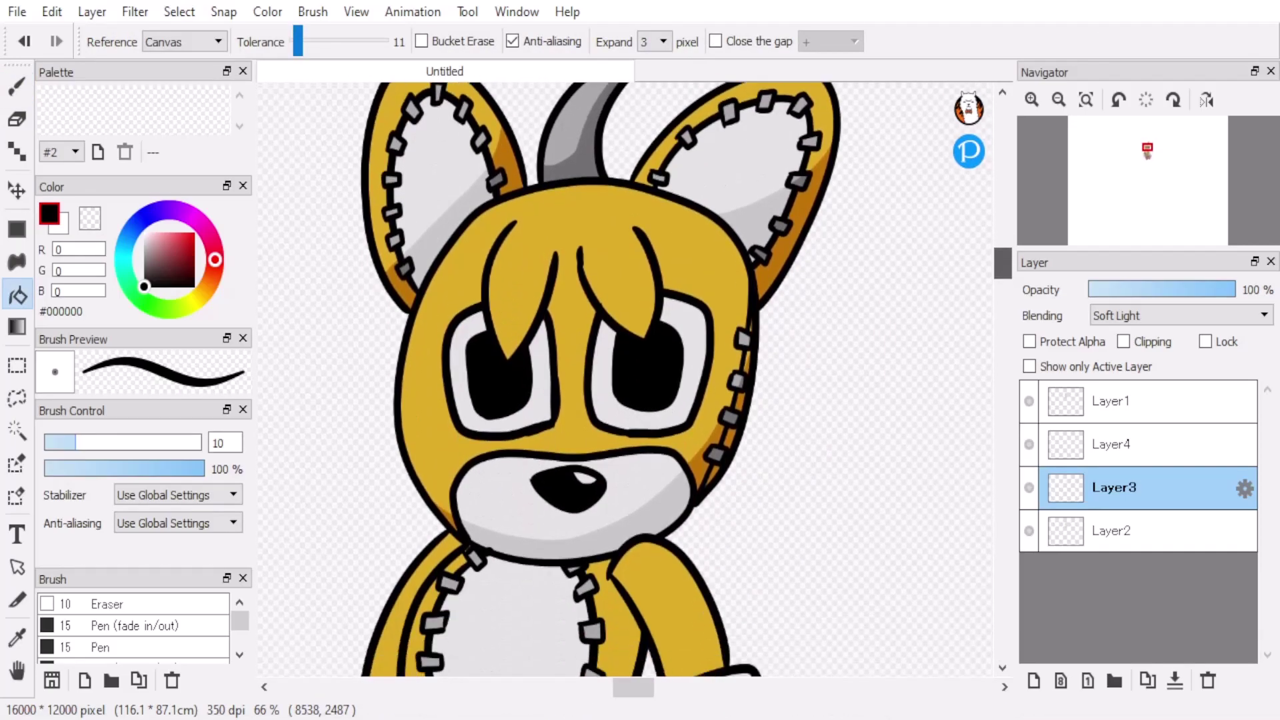
- Draw the head's cast shadow across the chest and shoulders and fill it with black on Layer3
{"action": "scroll", "coordinate": [471, 423], "scroll_direction": "down", "scroll_amount": 5}
{"action": "key", "text": "b"}
{"action": "mouse_move", "coordinate": [407, 286]}
{"action": "left_mouse_down"}
{"action": "mouse_move", "coordinate": [583, 325]}
{"action": "mouse_move", "coordinate": [673, 267]}
{"action": "left_mouse_up"}
{"action": "key", "text": "g"}
{"action": "left_click", "coordinate": [506, 313]}
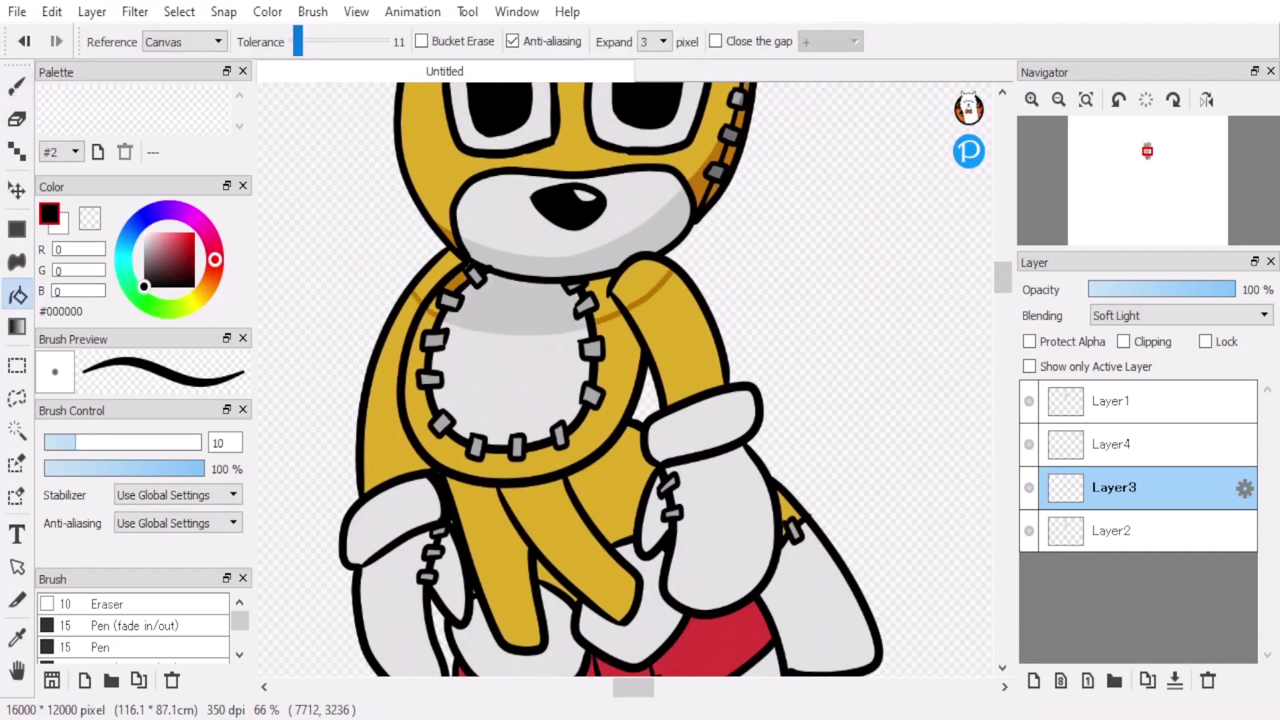
{"action": "left_click", "coordinate": [437, 280]}
{"action": "left_click", "coordinate": [639, 280]}
- Shade the right and lower rim of the torso around the belly patch with the 15 px Pen
{"action": "key", "text": "b"}
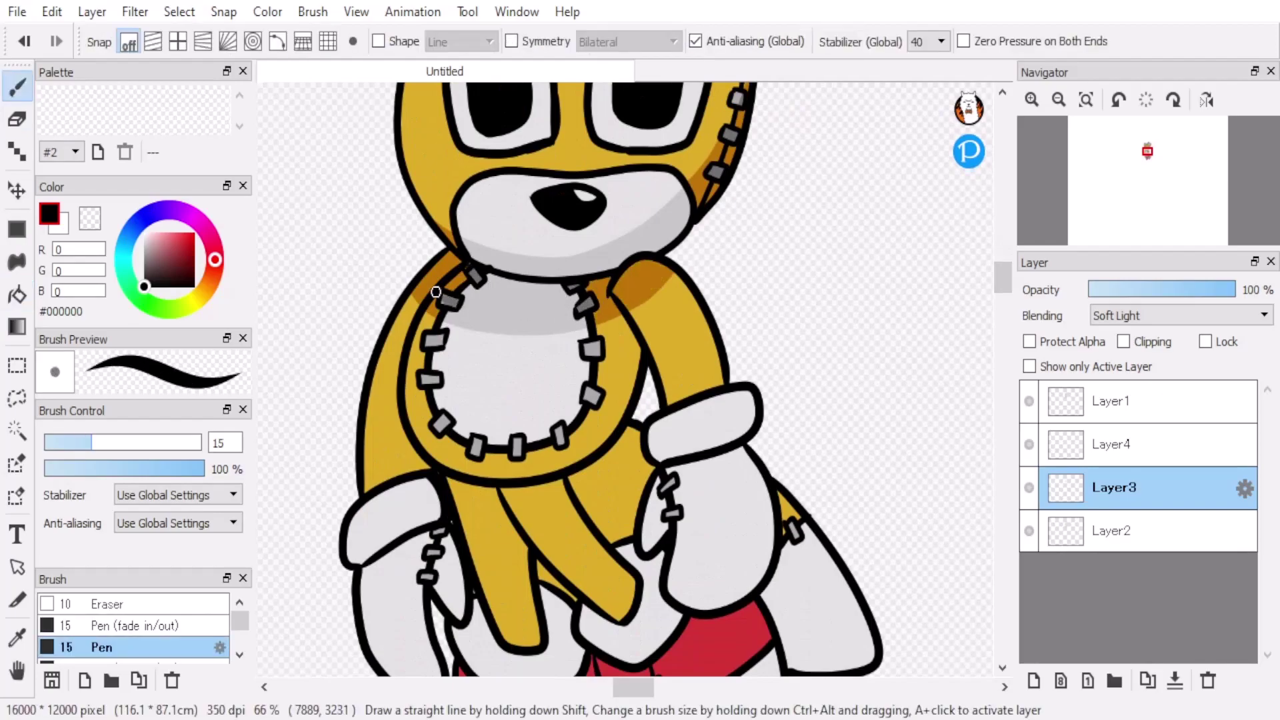
{"action": "mouse_move", "coordinate": [622, 354]}
{"action": "left_mouse_down"}
{"action": "mouse_move", "coordinate": [551, 466]}
{"action": "mouse_move", "coordinate": [421, 447]}
{"action": "left_mouse_up"}
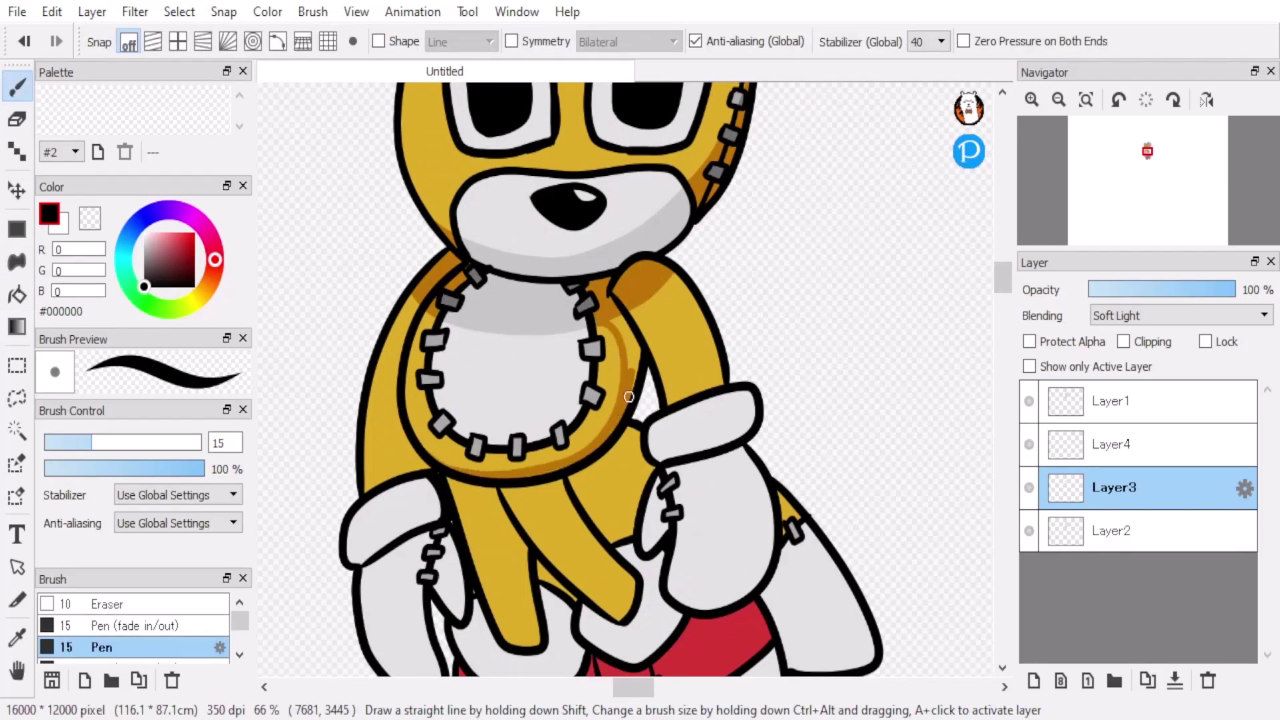
{"action": "left_click_drag", "start_coordinate": [625, 390], "coordinate": [619, 334]}
- Outline and fill shadows on the upper legs, the tail base and the right arm above its cuff
{"action": "left_click_drag", "start_coordinate": [440, 489], "coordinate": [641, 456]}
{"action": "left_click_drag", "start_coordinate": [663, 387], "coordinate": [726, 336]}
{"action": "key", "text": "x"}
{"action": "key", "text": "x"}
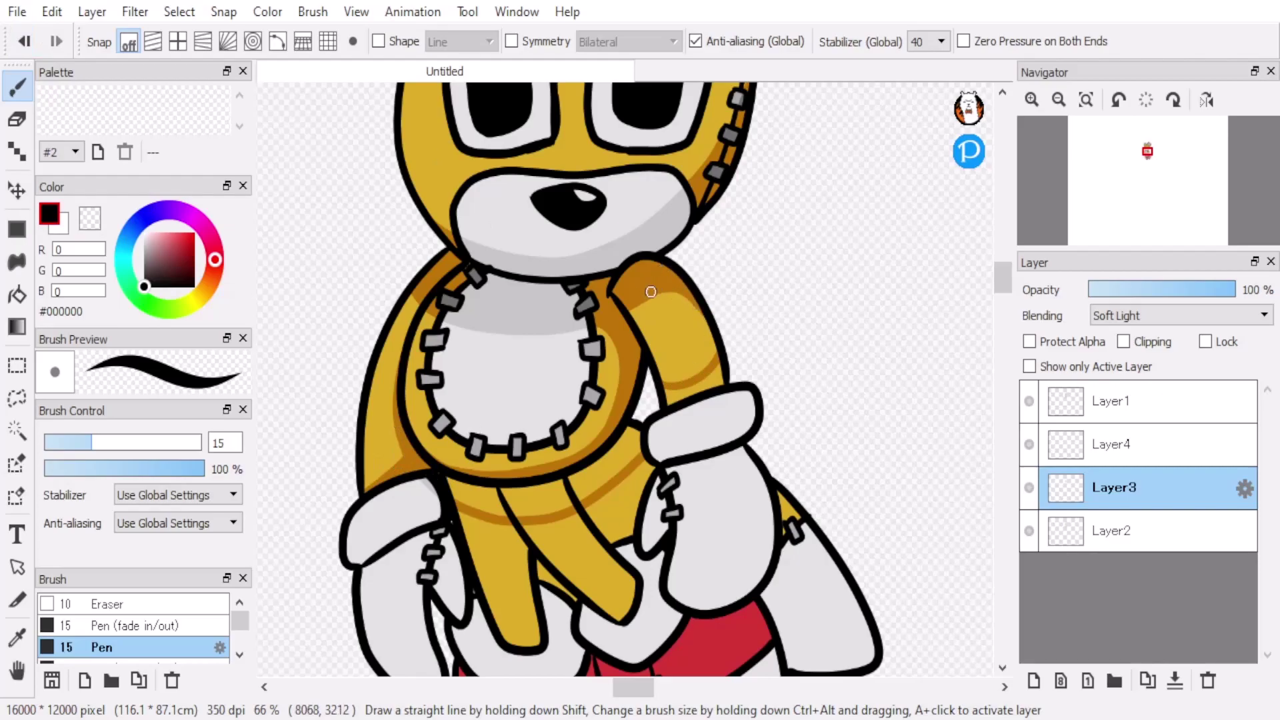
{"action": "key", "text": "g"}
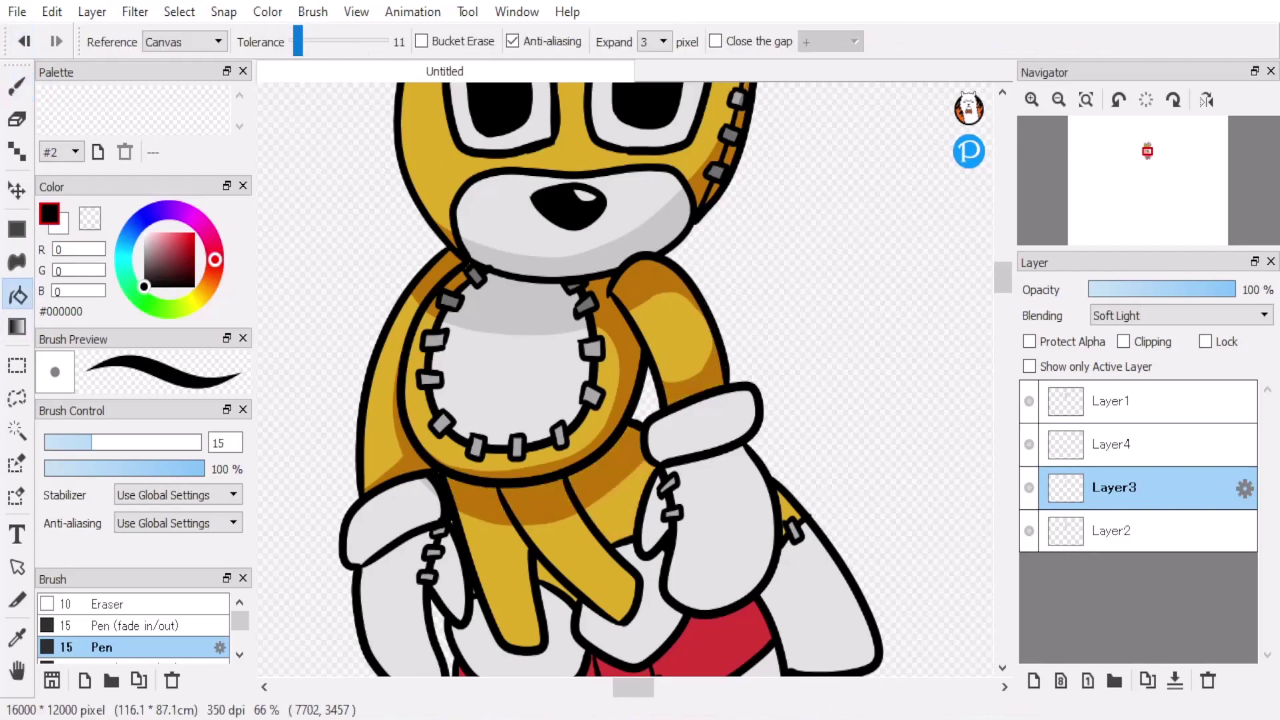
- Shade the left cuff and hand along their edges with the 15 px Pen in black
{"action": "scroll", "coordinate": [492, 313], "scroll_direction": "down", "scroll_amount": 3}
{"action": "key", "text": "b"}
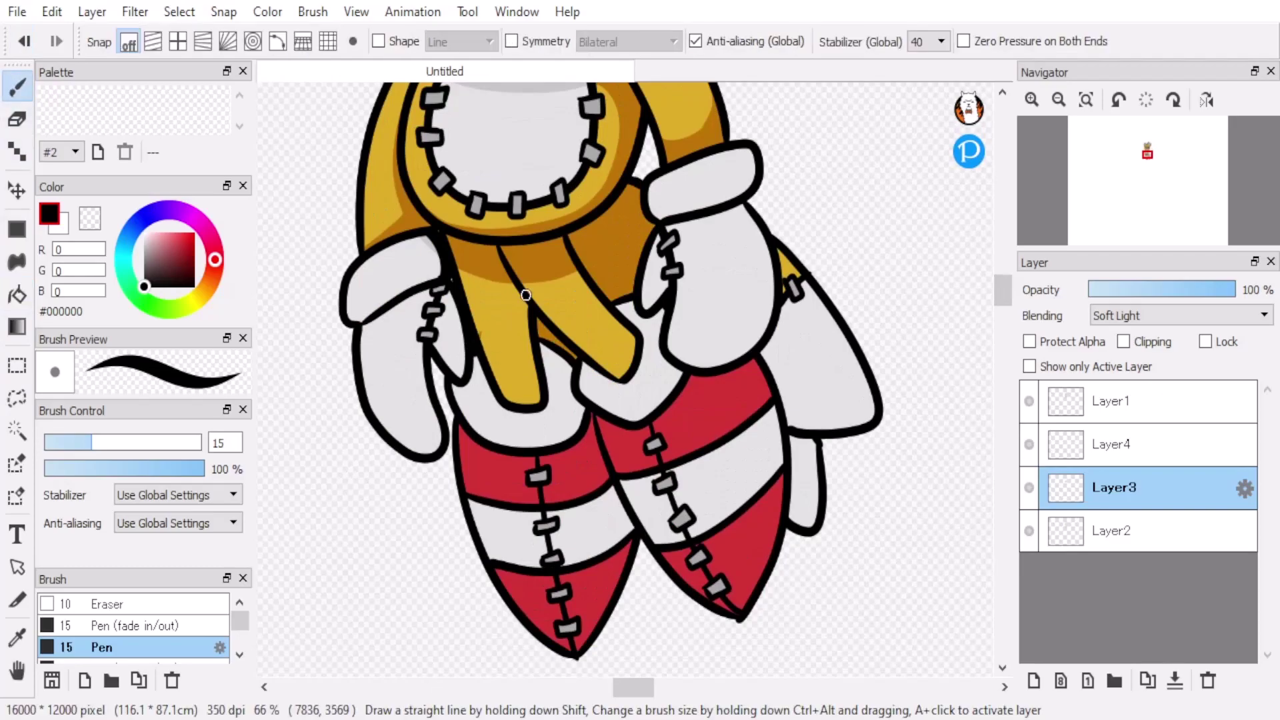
{"action": "mouse_move", "coordinate": [415, 238]}
{"action": "left_mouse_down"}
{"action": "mouse_move", "coordinate": [423, 266]}
{"action": "mouse_move", "coordinate": [369, 314]}
{"action": "left_mouse_up"}
{"action": "mouse_move", "coordinate": [437, 286]}
{"action": "left_mouse_down"}
{"action": "mouse_move", "coordinate": [364, 333]}
{"action": "mouse_move", "coordinate": [400, 300]}
{"action": "left_mouse_up"}
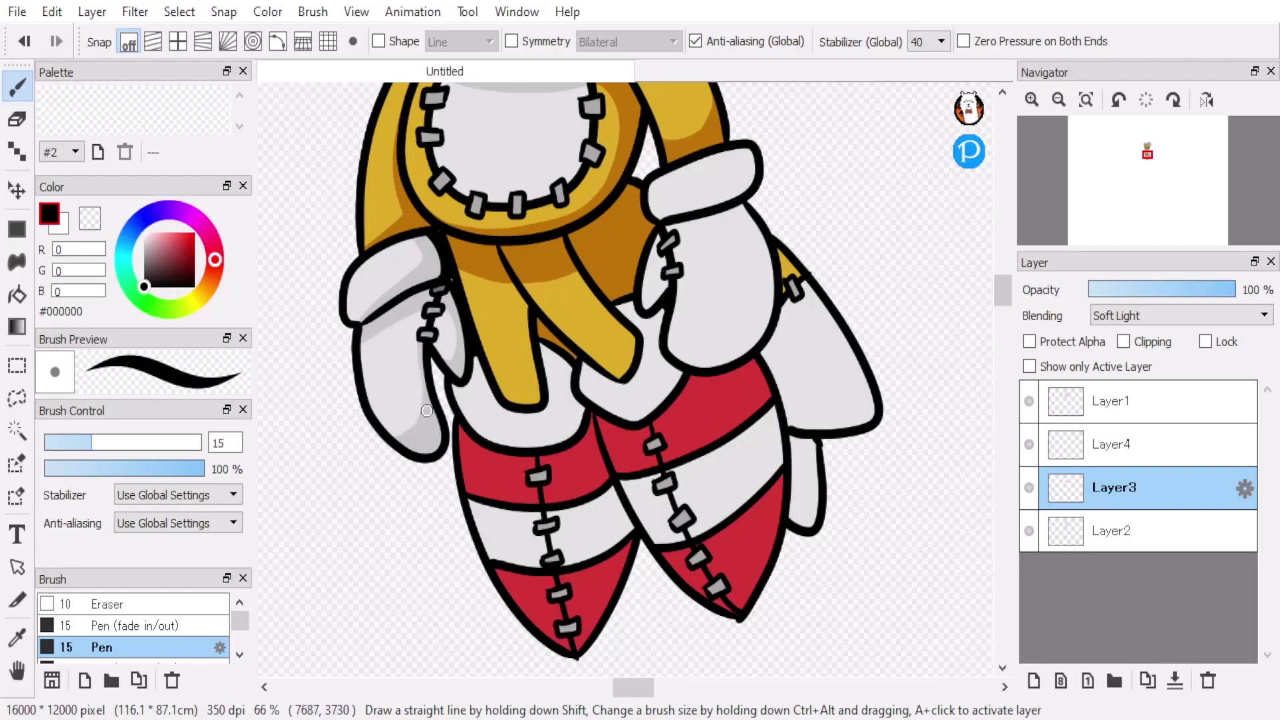
- Shade the right cuff and hand in black on Layer3, refining the shadow edges with the transparent colour
{"action": "mouse_move", "coordinate": [717, 151]}
{"action": "left_mouse_down"}
{"action": "mouse_move", "coordinate": [660, 218]}
{"action": "mouse_move", "coordinate": [741, 181]}
{"action": "left_mouse_up"}
{"action": "key", "text": "x"}
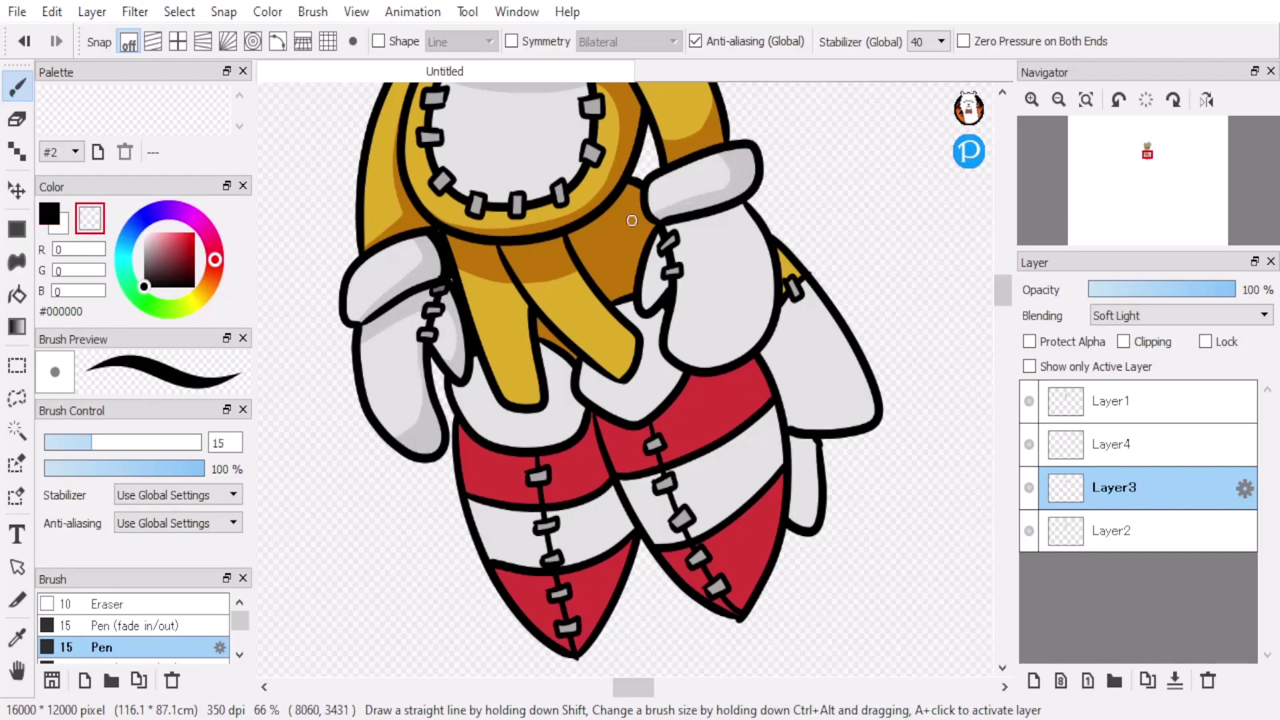
{"action": "key", "text": "x"}
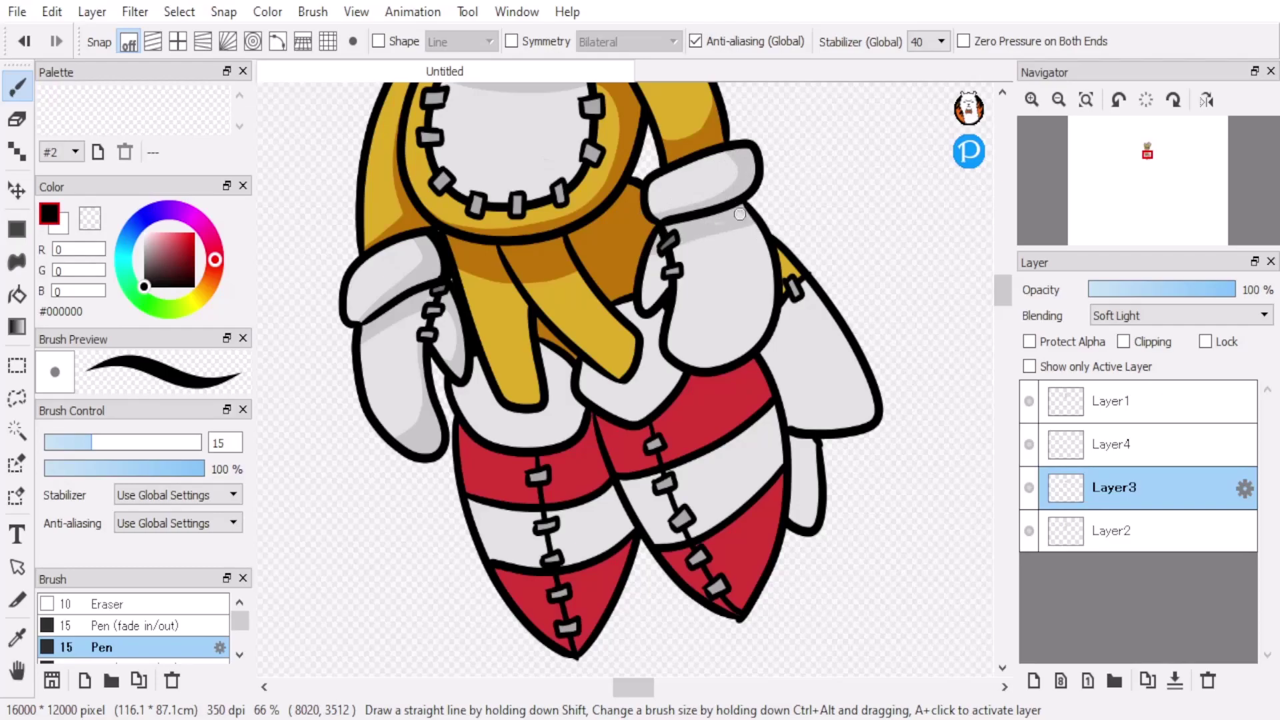
{"action": "key", "text": "g"}
{"action": "key", "text": "b"}
{"action": "key", "text": "x"}
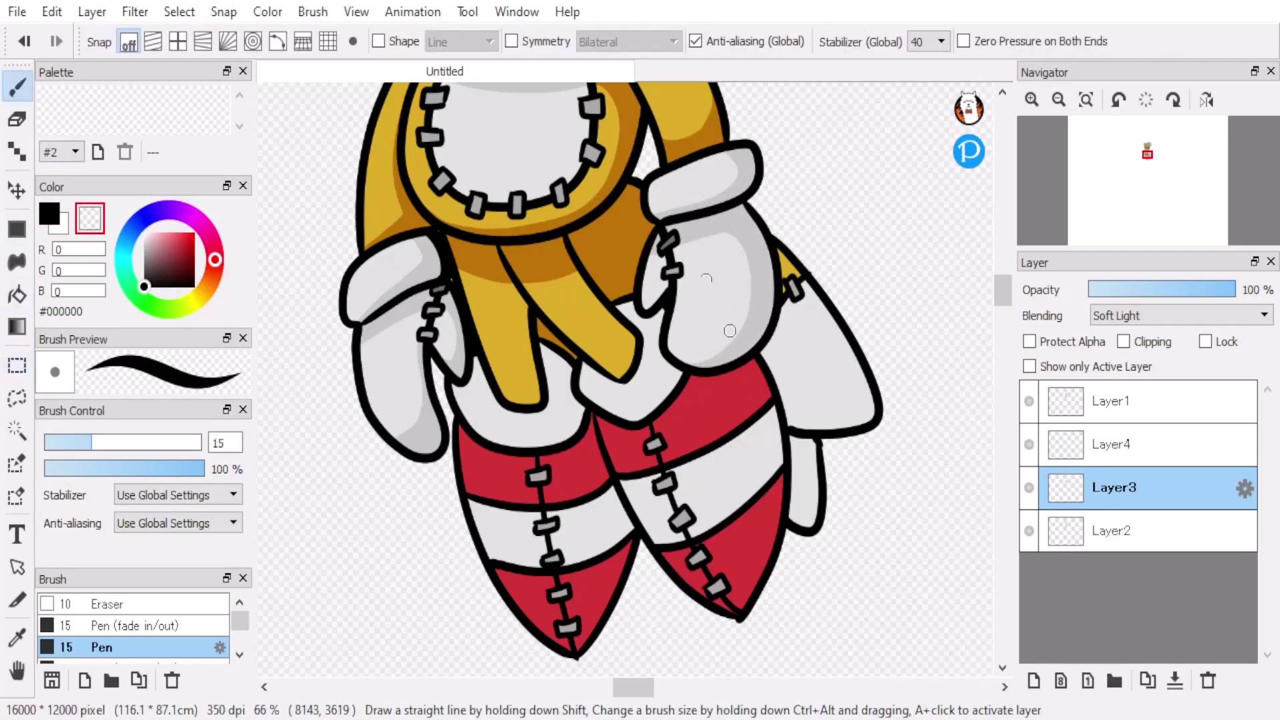
- Shade the lower ends of both yellow upper legs in black on Layer3 with the 15 px Pen
{"action": "scroll", "coordinate": [731, 331], "scroll_direction": "down", "scroll_amount": 3}
{"action": "key", "text": "x"}
{"action": "mouse_move", "coordinate": [581, 253]}
{"action": "left_mouse_down"}
{"action": "mouse_move", "coordinate": [500, 181]}
{"action": "mouse_move", "coordinate": [567, 173]}
{"action": "mouse_move", "coordinate": [595, 198]}
{"action": "mouse_move", "coordinate": [574, 173]}
{"action": "mouse_move", "coordinate": [591, 189]}
{"action": "mouse_move", "coordinate": [605, 268]}
{"action": "mouse_move", "coordinate": [633, 245]}
{"action": "left_mouse_up"}
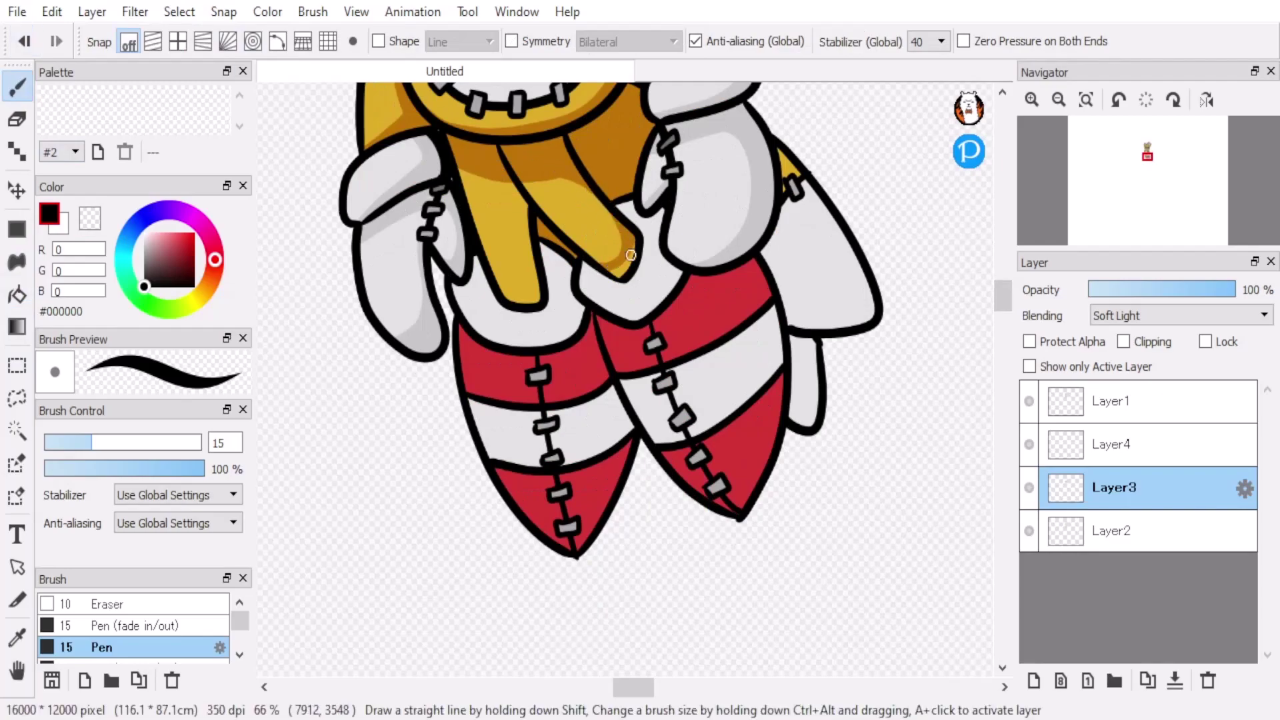
{"action": "mouse_move", "coordinate": [519, 264]}
{"action": "left_mouse_down"}
{"action": "mouse_move", "coordinate": [513, 194]}
{"action": "mouse_move", "coordinate": [510, 287]}
{"action": "left_mouse_up"}
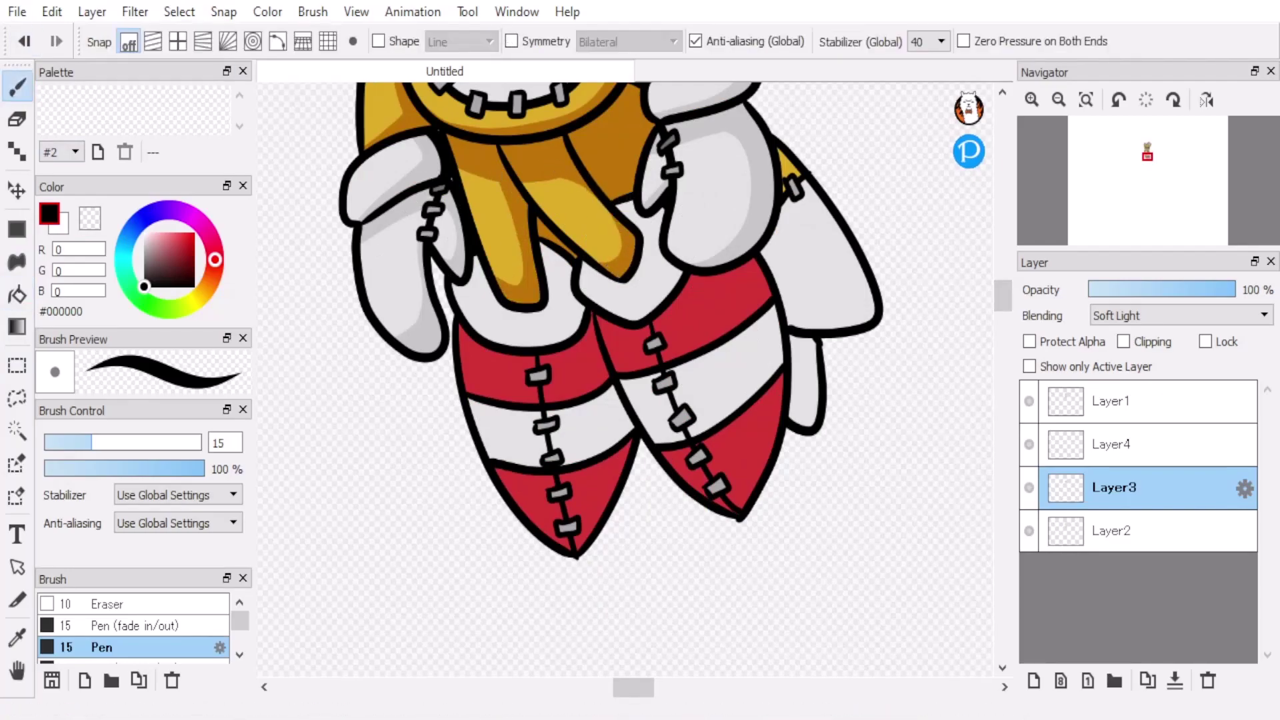
- Outline shadow areas across both shoe cuffs and striped shoes in black, and fill the enclosed areas with the Bucket
{"action": "left_click_drag", "start_coordinate": [643, 247], "coordinate": [659, 293]}
{"action": "mouse_move", "coordinate": [460, 341]}
{"action": "left_mouse_down"}
{"action": "mouse_move", "coordinate": [546, 382]}
{"action": "mouse_move", "coordinate": [518, 387]}
{"action": "mouse_move", "coordinate": [565, 380]}
{"action": "mouse_move", "coordinate": [599, 460]}
{"action": "mouse_move", "coordinate": [552, 537]}
{"action": "left_mouse_up"}
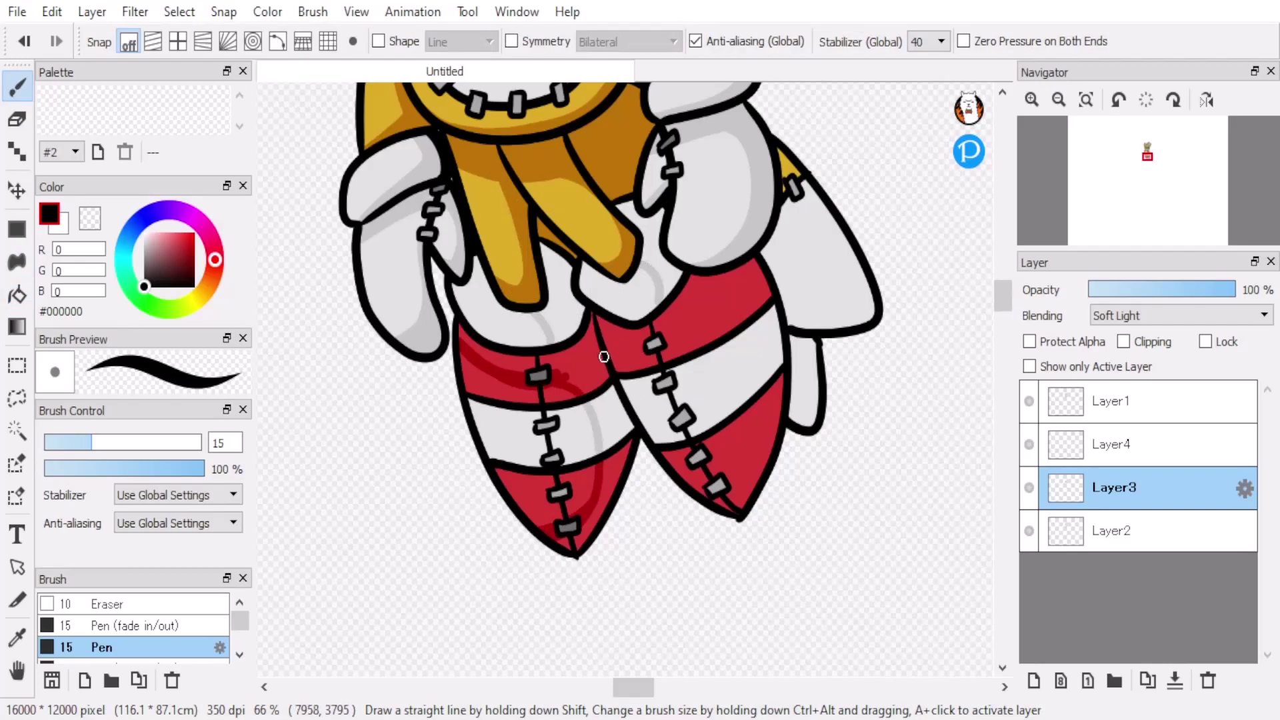
{"action": "left_click_drag", "start_coordinate": [607, 358], "coordinate": [731, 320]}
{"action": "left_click_drag", "start_coordinate": [750, 333], "coordinate": [733, 479]}
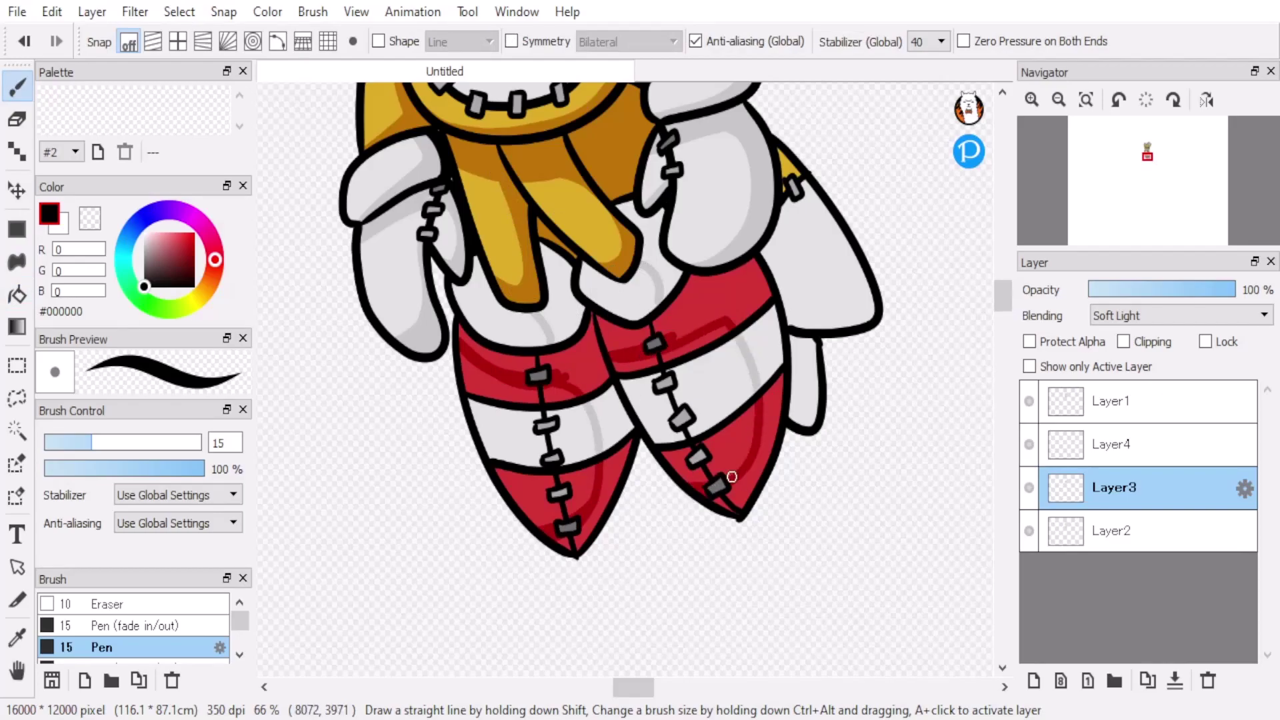
{"action": "key", "text": "g"}
{"action": "left_click", "coordinate": [627, 246]}
{"action": "left_click", "coordinate": [563, 294]}
- Outline and fill the shadow on the large tail's pale tip, refining its edge with the transparent colour
{"action": "scroll", "coordinate": [634, 373], "scroll_direction": "up", "scroll_amount": 3}
{"action": "key", "text": "b"}
{"action": "left_click_drag", "start_coordinate": [809, 354], "coordinate": [803, 444]}
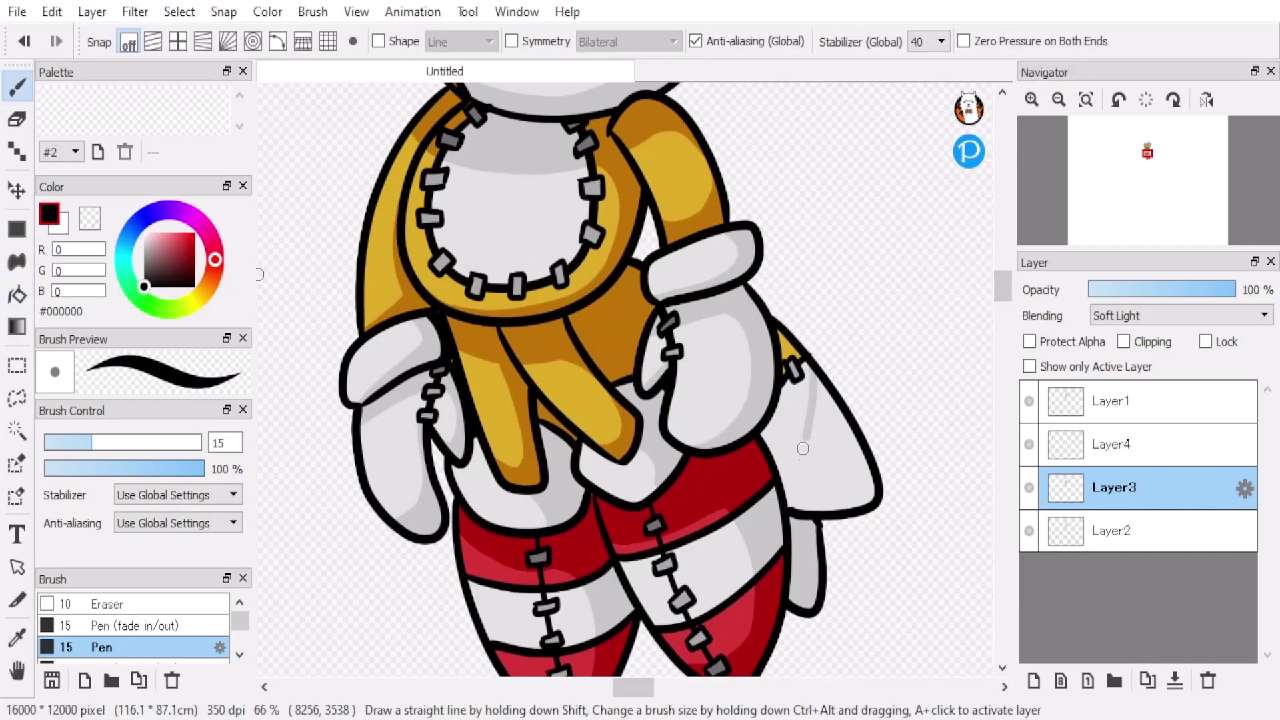
{"action": "key", "text": "g"}
{"action": "left_click", "coordinate": [834, 440]}
{"action": "key", "text": "b"}
{"action": "key", "text": "x"}
{"action": "mouse_move", "coordinate": [819, 362]}
{"action": "left_mouse_down"}
{"action": "mouse_move", "coordinate": [817, 388]}
{"action": "mouse_move", "coordinate": [875, 479]}
{"action": "left_mouse_up"}
{"action": "key", "text": "x"}
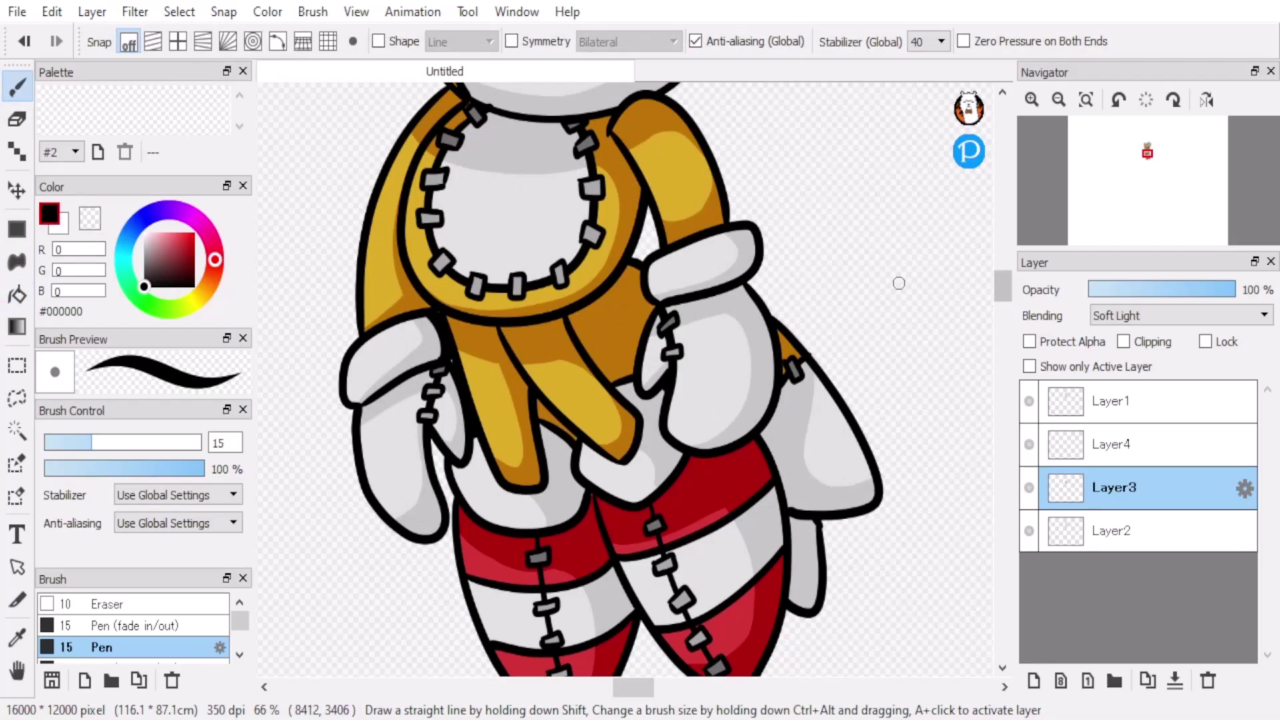
- Paint white highlights along the antenna and the ears on Layer4, and set that layer's opacity to 51%
{"action": "scroll", "coordinate": [901, 272], "scroll_direction": "up", "scroll_amount": 5}
{"action": "scroll", "coordinate": [901, 272], "scroll_direction": "down", "scroll_amount": 5}
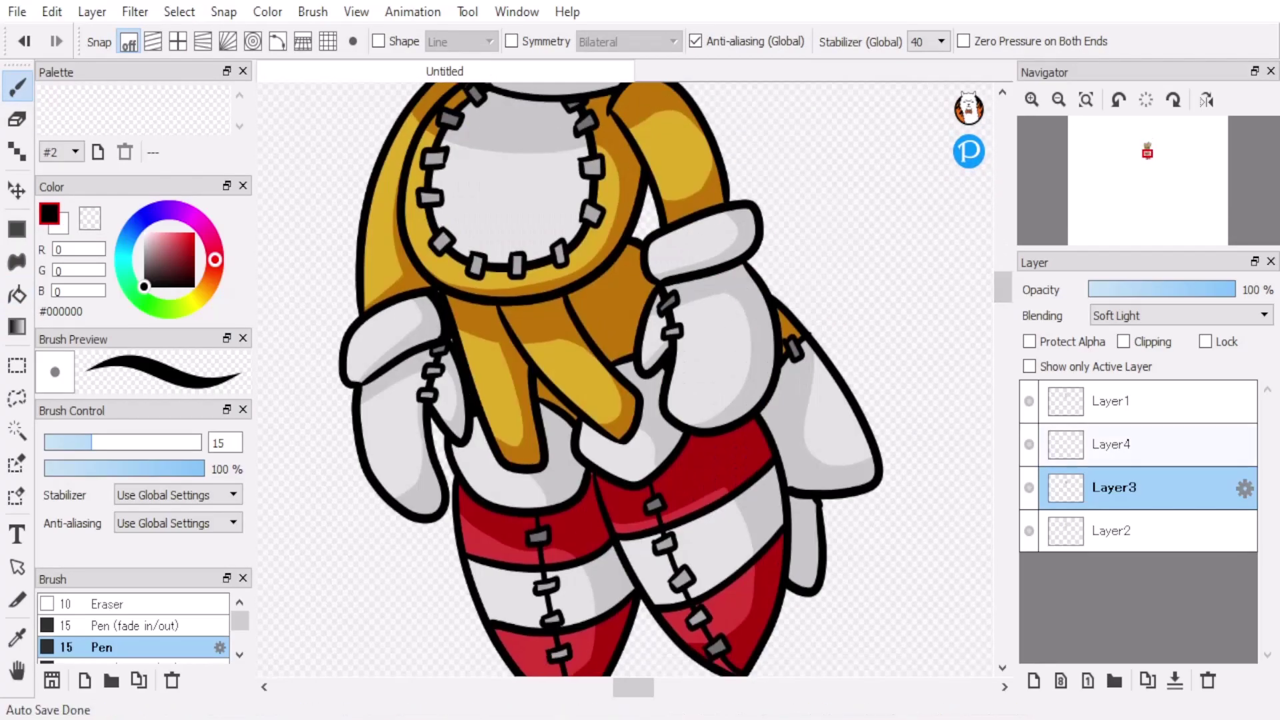
{"action": "left_click", "coordinate": [1113, 444]}
{"action": "scroll", "coordinate": [586, 209], "scroll_direction": "up", "scroll_amount": 6}
{"action": "key", "text": "x"}
{"action": "scroll", "coordinate": [1177, 315], "scroll_direction": "down", "scroll_amount": 3}
{"action": "mouse_move", "coordinate": [610, 269]}
{"action": "left_mouse_down"}
{"action": "mouse_move", "coordinate": [587, 283]}
{"action": "mouse_move", "coordinate": [539, 381]}
{"action": "left_mouse_up"}
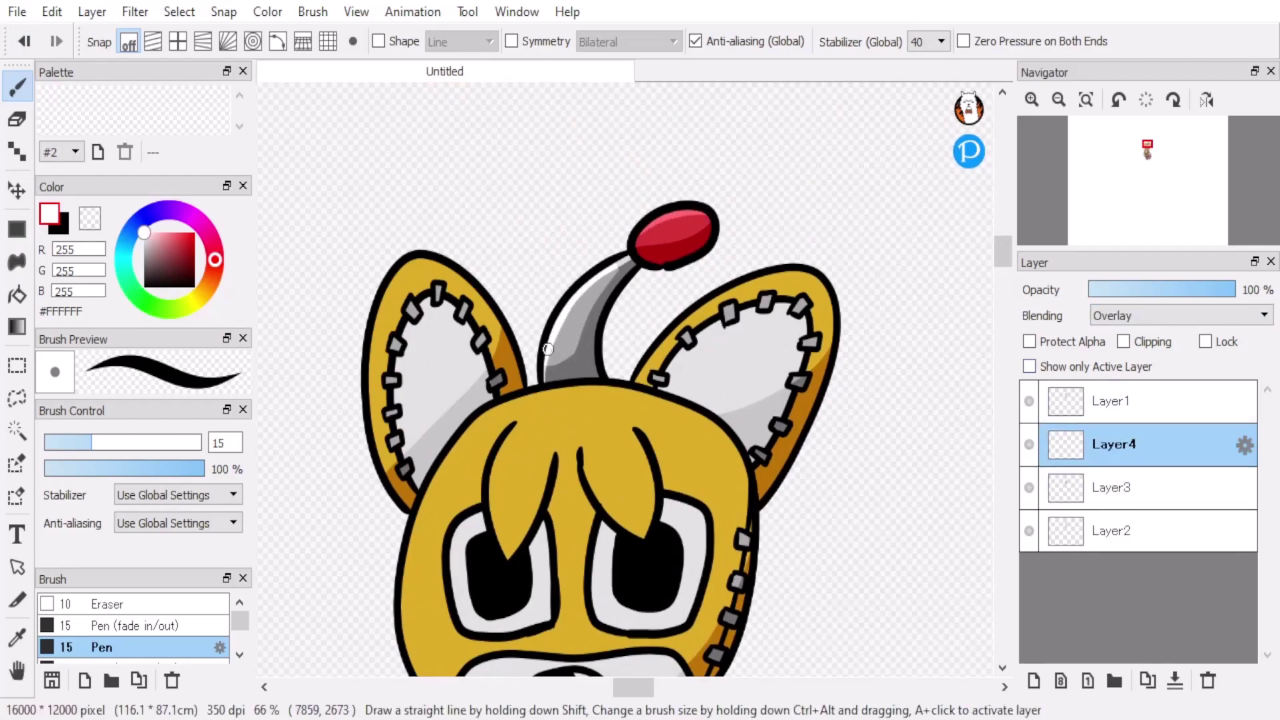
{"action": "mouse_move", "coordinate": [637, 372]}
{"action": "left_mouse_down"}
{"action": "mouse_move", "coordinate": [753, 283]}
{"action": "mouse_move", "coordinate": [824, 288]}
{"action": "left_mouse_up"}
{"action": "left_click", "coordinate": [1164, 290]}
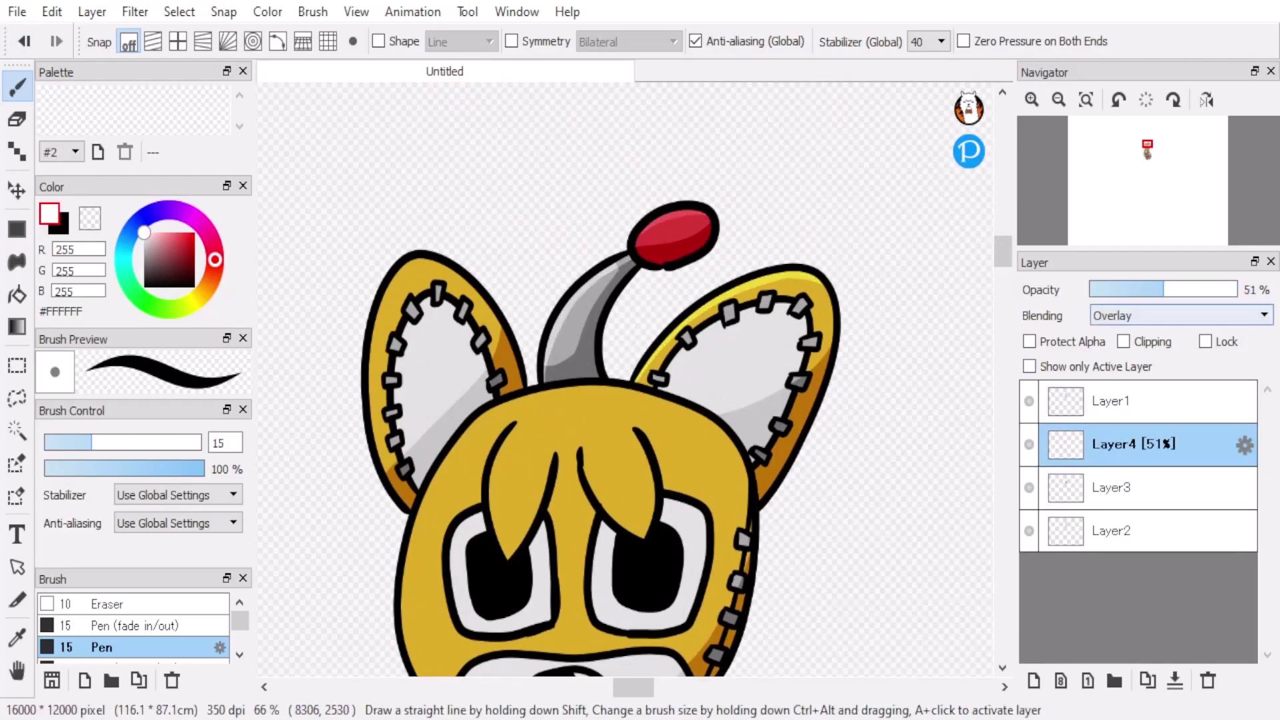
{"action": "left_click_drag", "start_coordinate": [443, 265], "coordinate": [417, 260]}
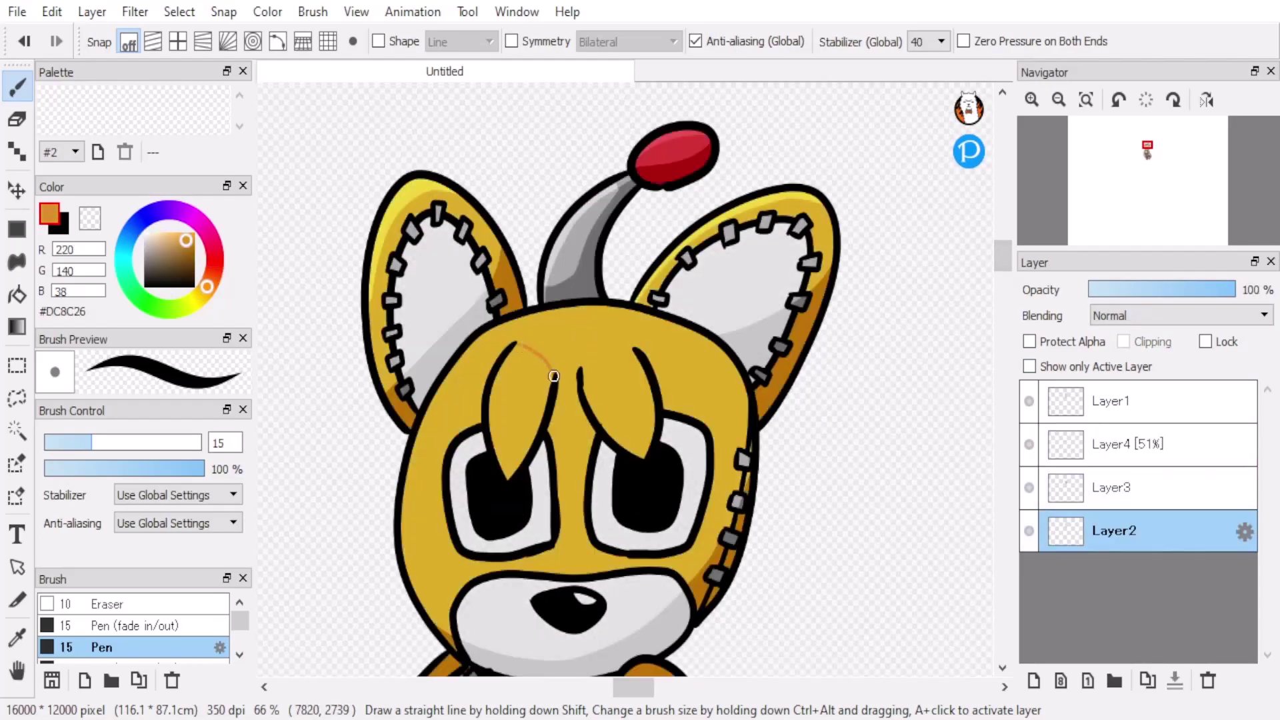
- Close the upper edges of both forehead hair tufts with thick orange #DC8C26 strokes on Layer2
{"action": "key", "text": "g"}
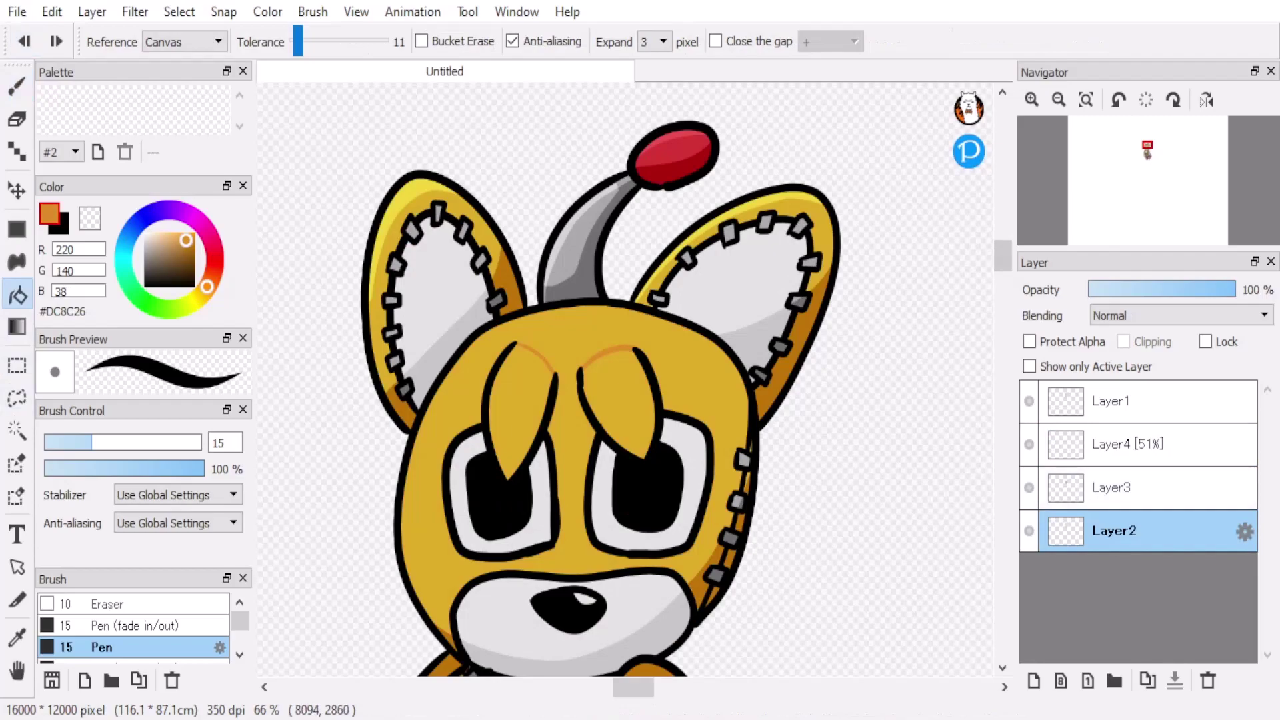
{"action": "key", "text": "b"}
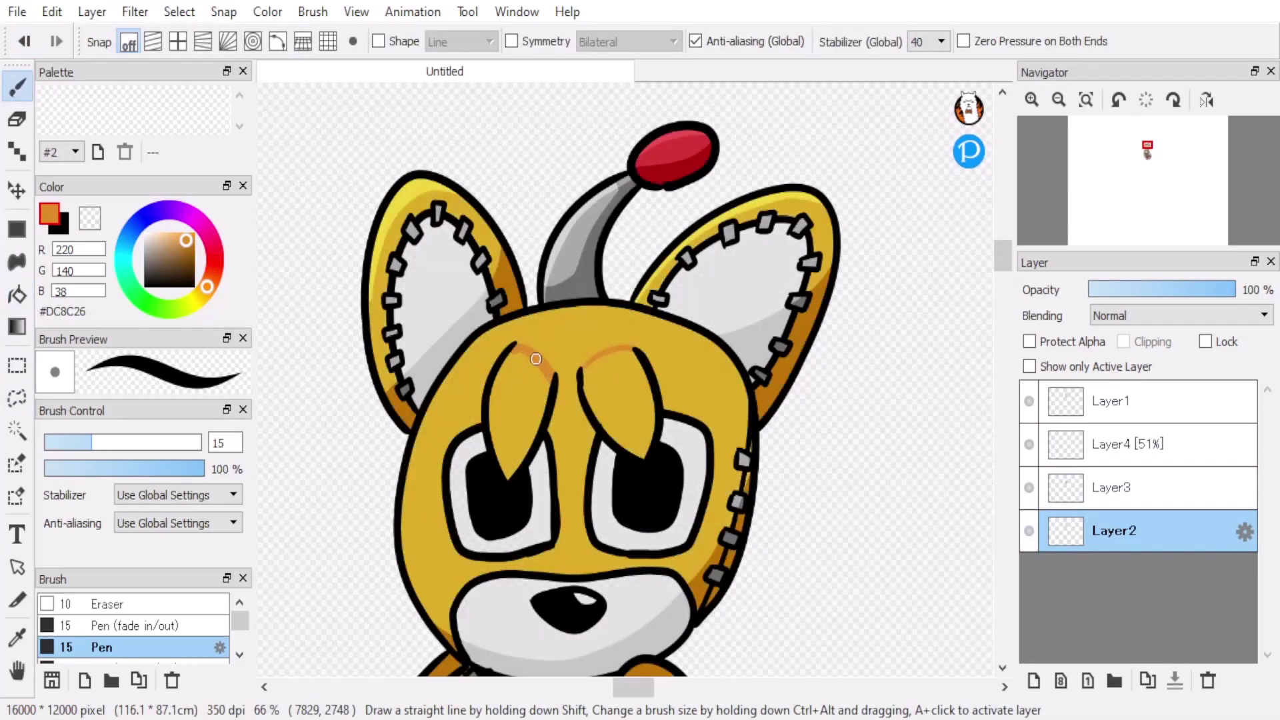
{"action": "key", "text": "g"}
{"action": "key", "text": "ctrl+plus"}
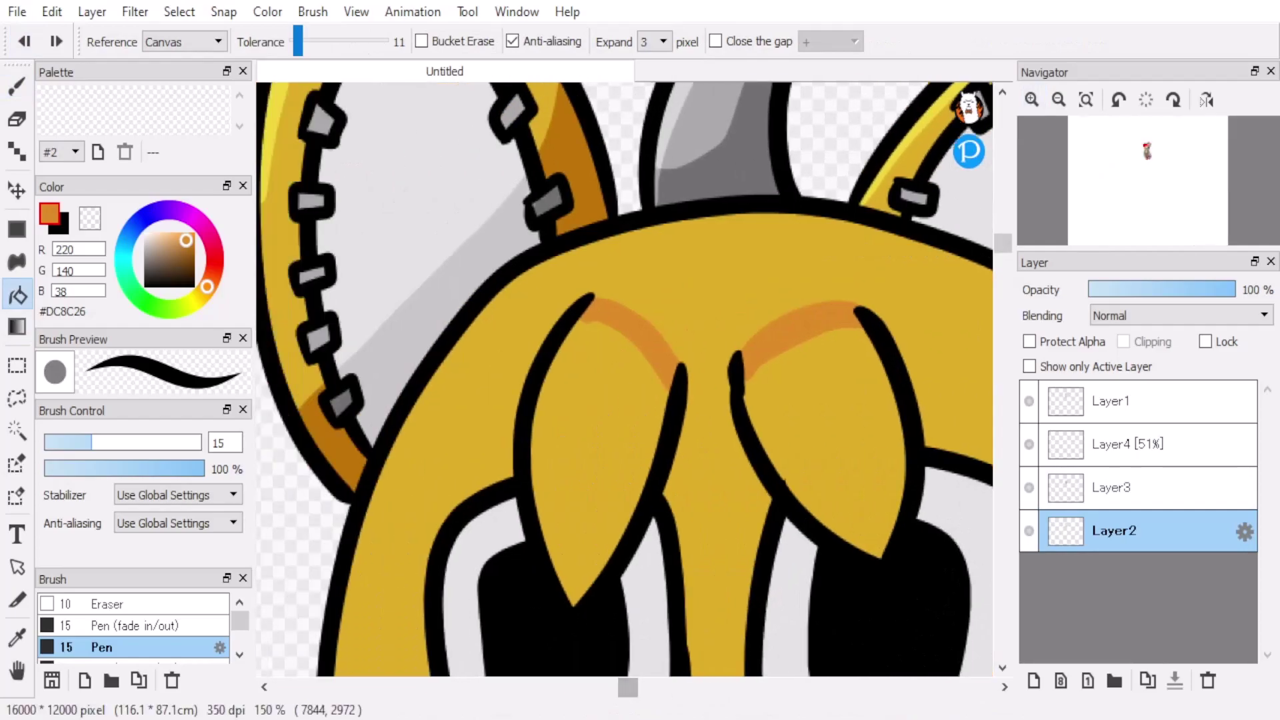
{"action": "key", "text": "b"}
{"action": "left_click_drag", "start_coordinate": [557, 363], "coordinate": [669, 383]}
{"action": "mouse_move", "coordinate": [758, 370]}
{"action": "left_mouse_down"}
{"action": "mouse_move", "coordinate": [859, 542]}
{"action": "mouse_move", "coordinate": [859, 325]}
{"action": "left_mouse_up"}
{"action": "key", "text": "g"}
{"action": "left_click", "coordinate": [600, 433]}
{"action": "key", "text": "ctrl+z"}
- Colour the interiors of both hair tufts solid orange #DC8C26 with the Pen
{"action": "key", "text": "b"}
{"action": "mouse_move", "coordinate": [590, 567]}
{"action": "left_mouse_down"}
{"action": "mouse_move", "coordinate": [625, 474]}
{"action": "mouse_move", "coordinate": [634, 380]}
{"action": "mouse_move", "coordinate": [586, 434]}
{"action": "mouse_move", "coordinate": [591, 507]}
{"action": "left_mouse_up"}
{"action": "mouse_move", "coordinate": [749, 380]}
{"action": "left_mouse_down"}
{"action": "mouse_move", "coordinate": [772, 407]}
{"action": "mouse_move", "coordinate": [864, 358]}
{"action": "mouse_move", "coordinate": [866, 543]}
{"action": "mouse_move", "coordinate": [848, 467]}
{"action": "mouse_move", "coordinate": [783, 467]}
{"action": "mouse_move", "coordinate": [819, 411]}
{"action": "mouse_move", "coordinate": [857, 480]}
{"action": "left_mouse_up"}
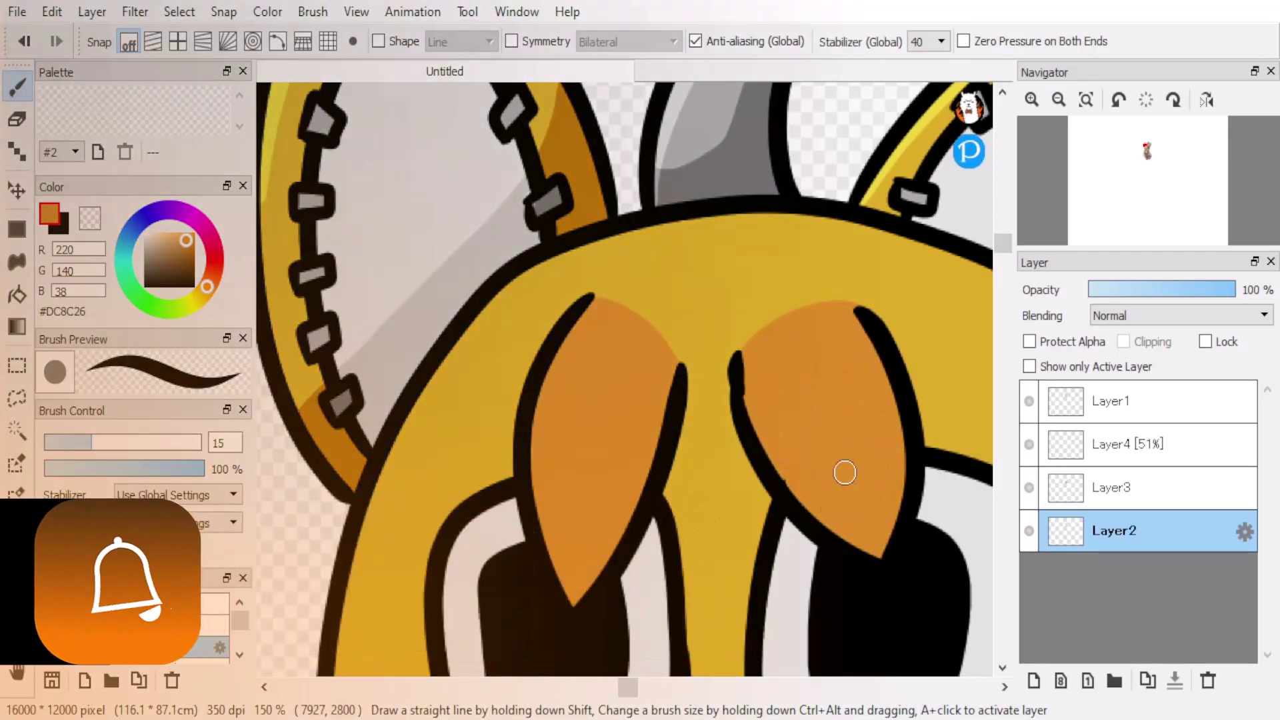
- Add white highlights on Layer4 to the hair tufts and along the upper-left rim of the head
{"action": "left_click", "coordinate": [1059, 100]}
{"action": "left_click", "coordinate": [1059, 100]}
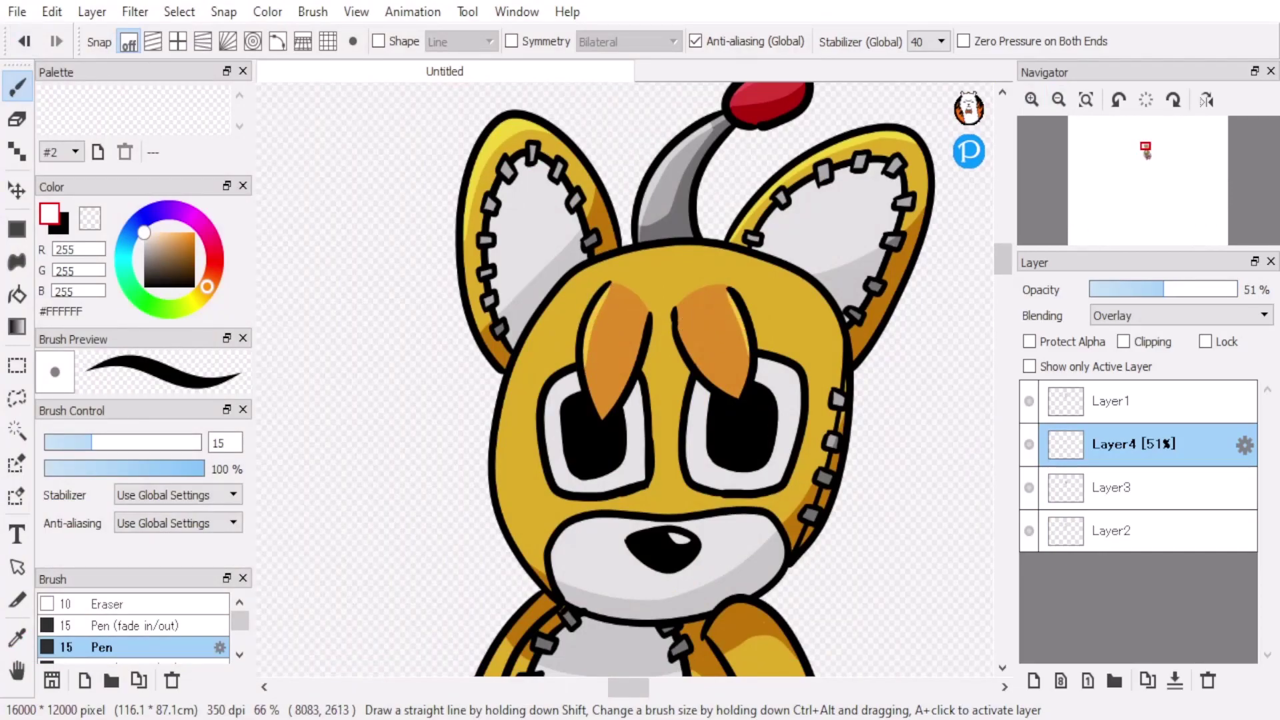
{"action": "left_click", "coordinate": [592, 322], "text": "alt"}
{"action": "left_click", "coordinate": [813, 294], "text": "alt"}
{"action": "mouse_move", "coordinate": [812, 295]}
{"action": "left_mouse_down"}
{"action": "mouse_move", "coordinate": [630, 253]}
{"action": "mouse_move", "coordinate": [496, 527]}
{"action": "left_mouse_up"}
{"action": "key", "text": "g"}
{"action": "key", "text": "b"}
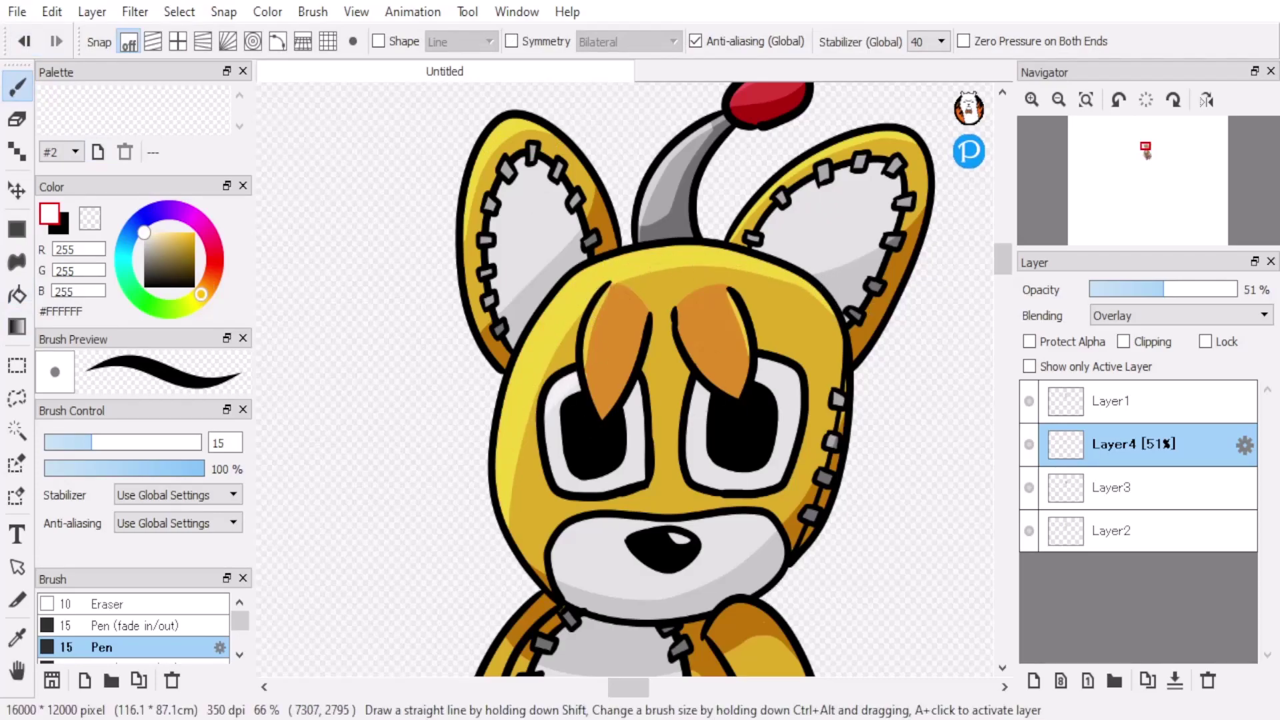
- Trim the highlight along the head's left side and top with the transparent colour
{"action": "scroll", "coordinate": [627, 380], "scroll_direction": "down", "scroll_amount": 3}
{"action": "key", "text": "g"}
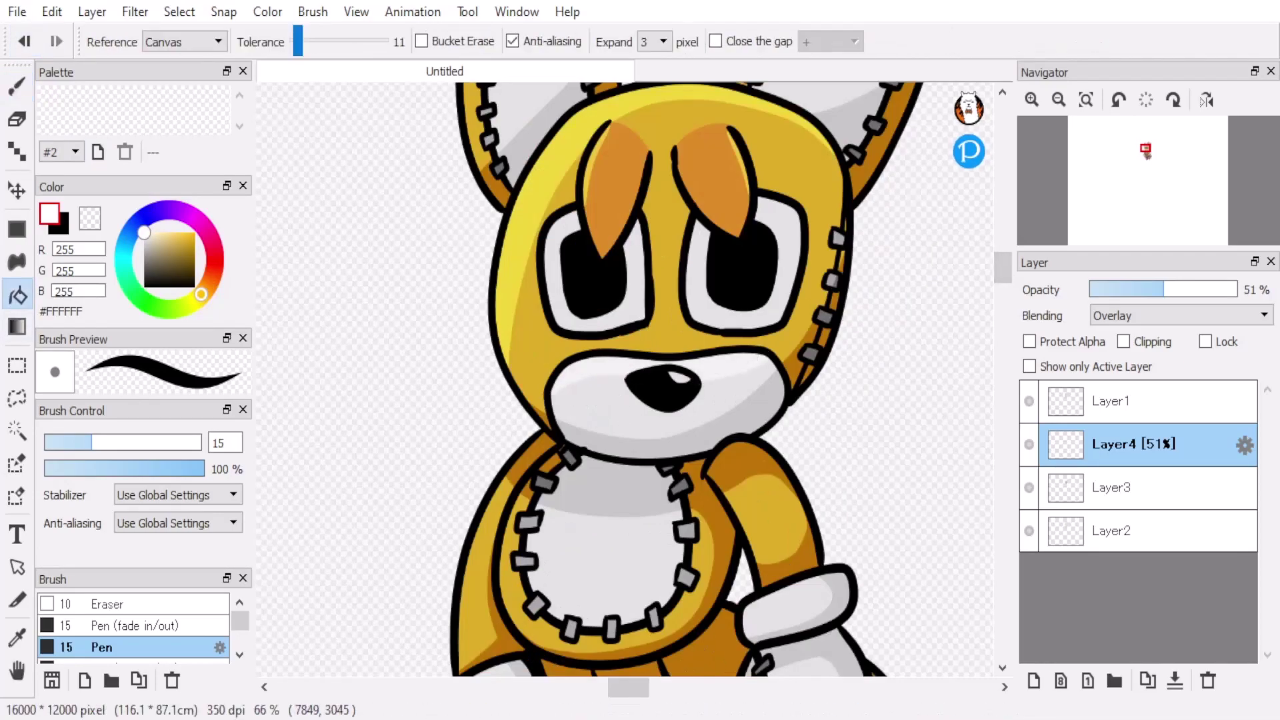
{"action": "key", "text": "b"}
{"action": "key", "text": "c"}
{"action": "left_click_drag", "start_coordinate": [517, 388], "coordinate": [536, 233]}
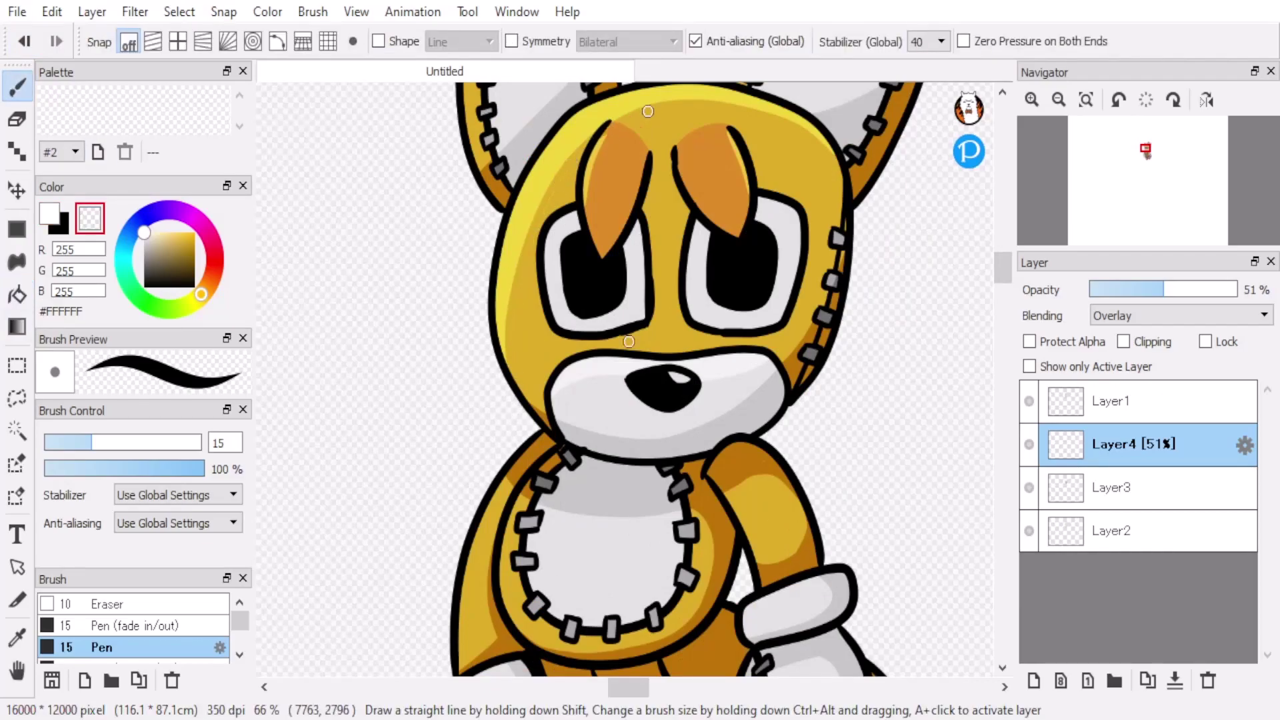
{"action": "scroll", "coordinate": [628, 341], "scroll_direction": "up", "scroll_amount": 2}
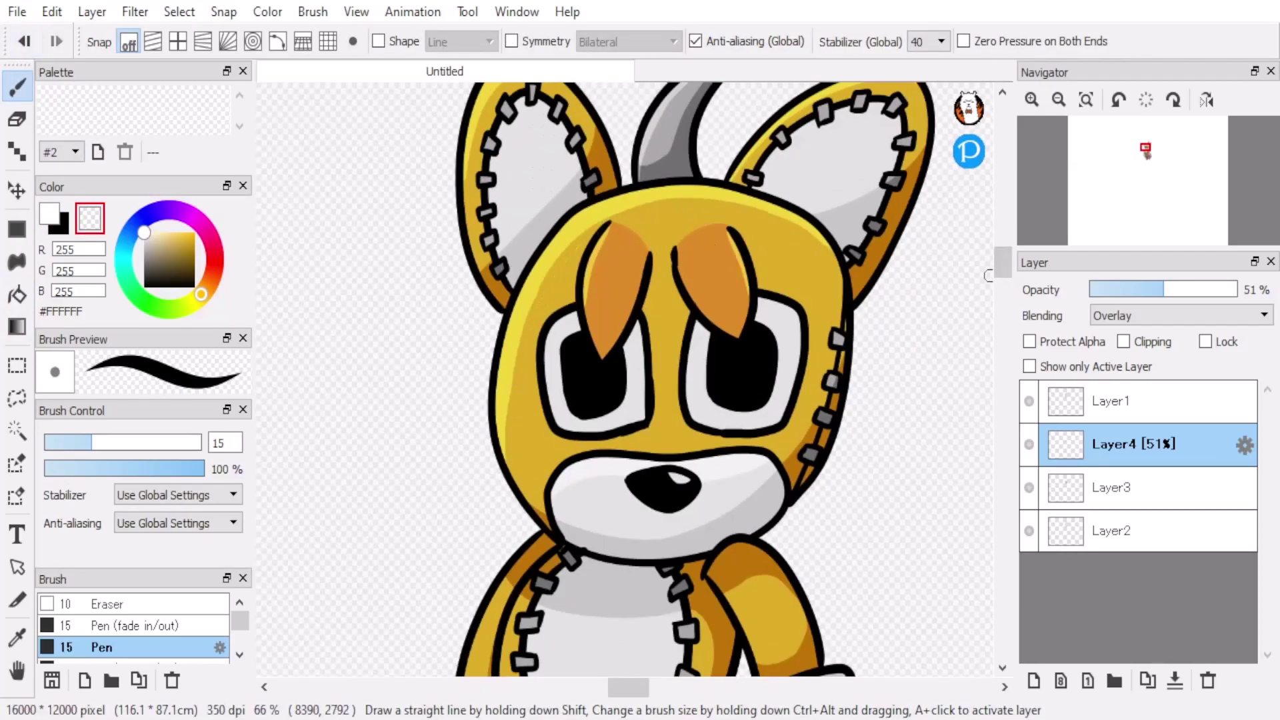
- Paint white highlights down the left arm and along both yellow upper legs on Layer4
{"action": "scroll", "coordinate": [985, 276], "scroll_direction": "down", "scroll_amount": 4}
{"action": "key", "text": "c"}
{"action": "mouse_move", "coordinate": [544, 315]}
{"action": "left_mouse_down"}
{"action": "mouse_move", "coordinate": [486, 384]}
{"action": "mouse_move", "coordinate": [459, 551]}
{"action": "mouse_move", "coordinate": [508, 357]}
{"action": "mouse_move", "coordinate": [461, 519]}
{"action": "left_mouse_up"}
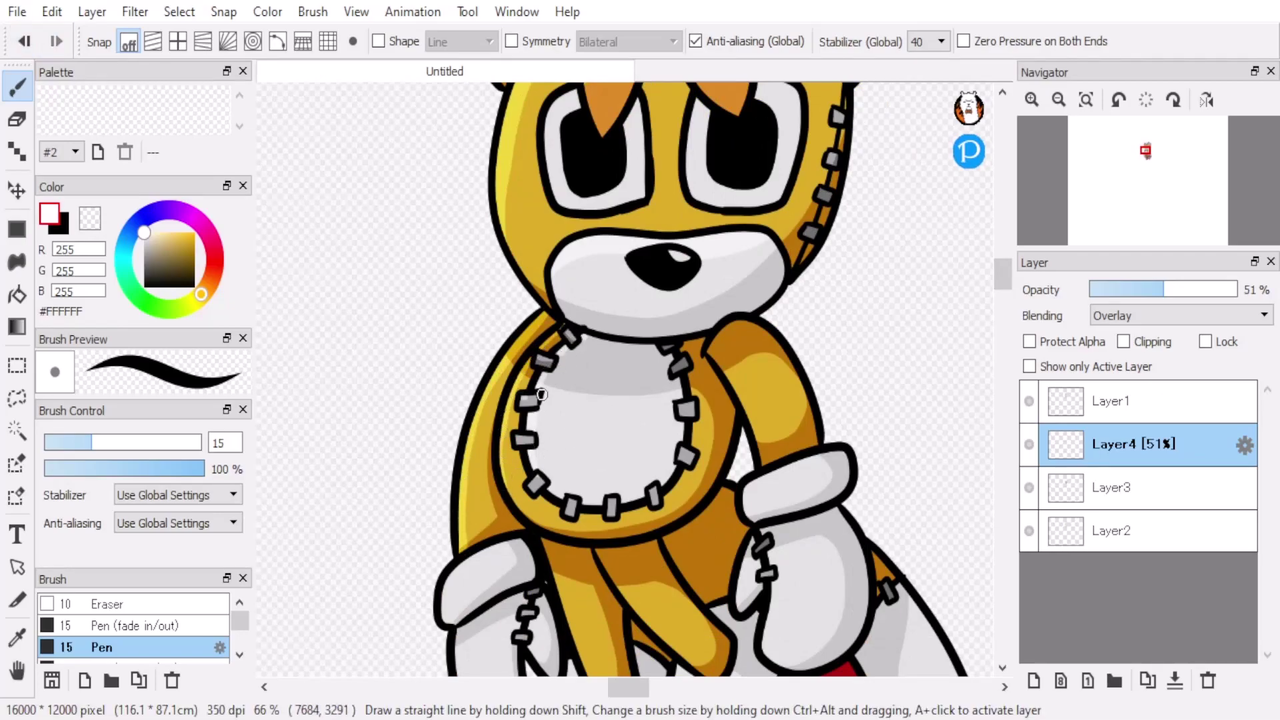
{"action": "scroll", "coordinate": [547, 481], "scroll_direction": "down", "scroll_amount": 4}
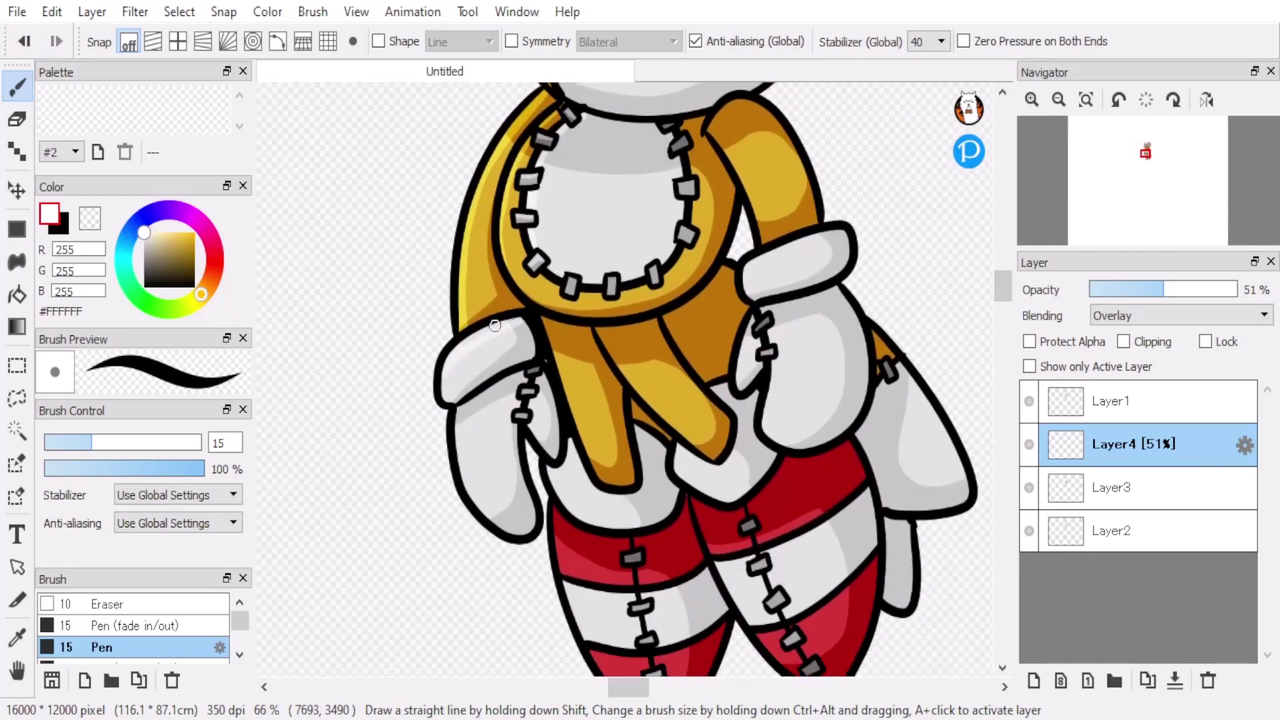
{"action": "left_click_drag", "start_coordinate": [548, 326], "coordinate": [600, 477]}
{"action": "left_click_drag", "start_coordinate": [600, 337], "coordinate": [710, 453]}
- Highlight the outer edge of the right arm in white and tidy it with the transparent colour
{"action": "scroll", "coordinate": [987, 217], "scroll_direction": "up", "scroll_amount": 3}
{"action": "mouse_move", "coordinate": [712, 259]}
{"action": "left_mouse_down"}
{"action": "mouse_move", "coordinate": [793, 278]}
{"action": "mouse_move", "coordinate": [816, 358]}
{"action": "left_mouse_up"}
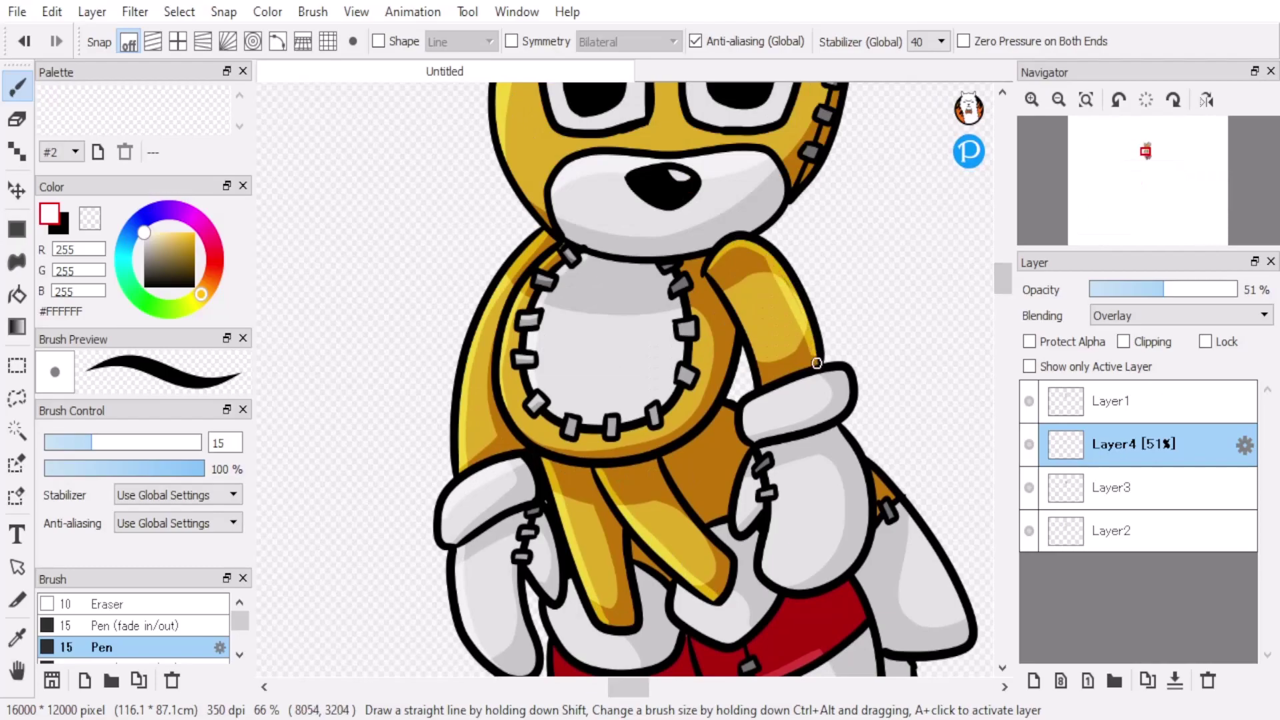
{"action": "key", "text": "x"}
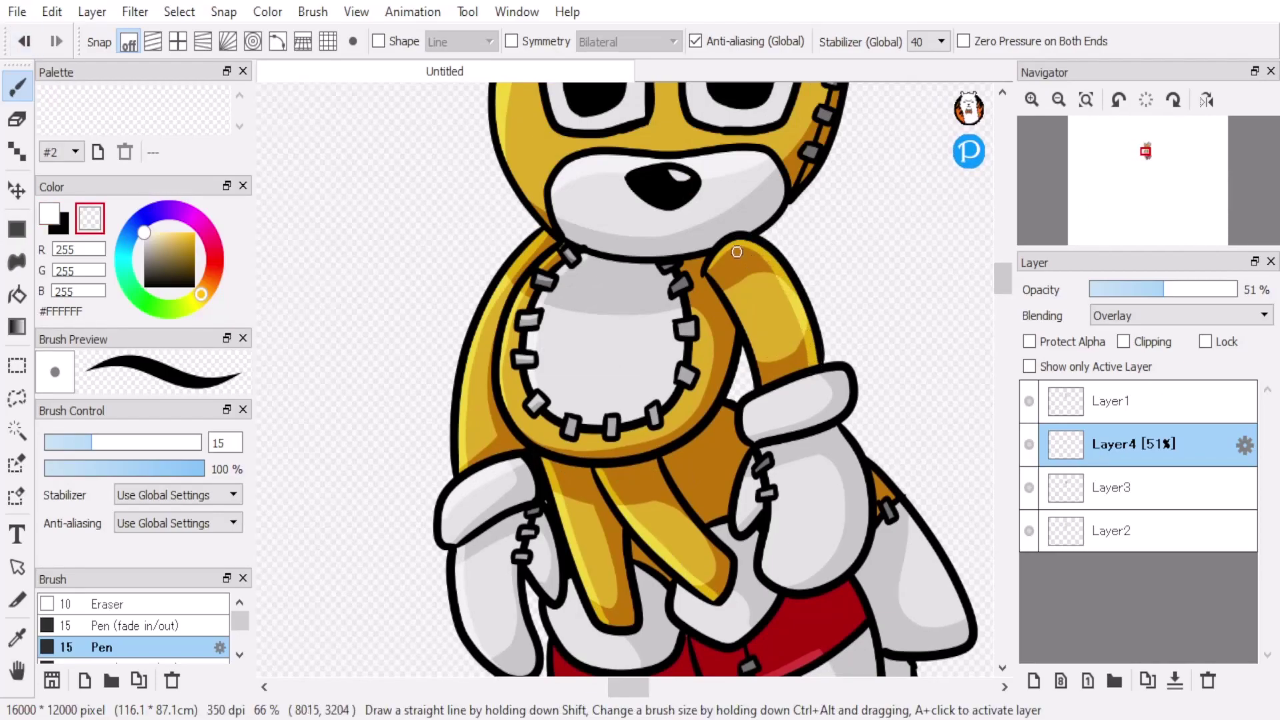
{"action": "key", "text": "x"}
- Paint a white highlight along the outer edge of the large tail's pale tip
{"action": "scroll", "coordinate": [719, 325], "scroll_direction": "down", "scroll_amount": 2}
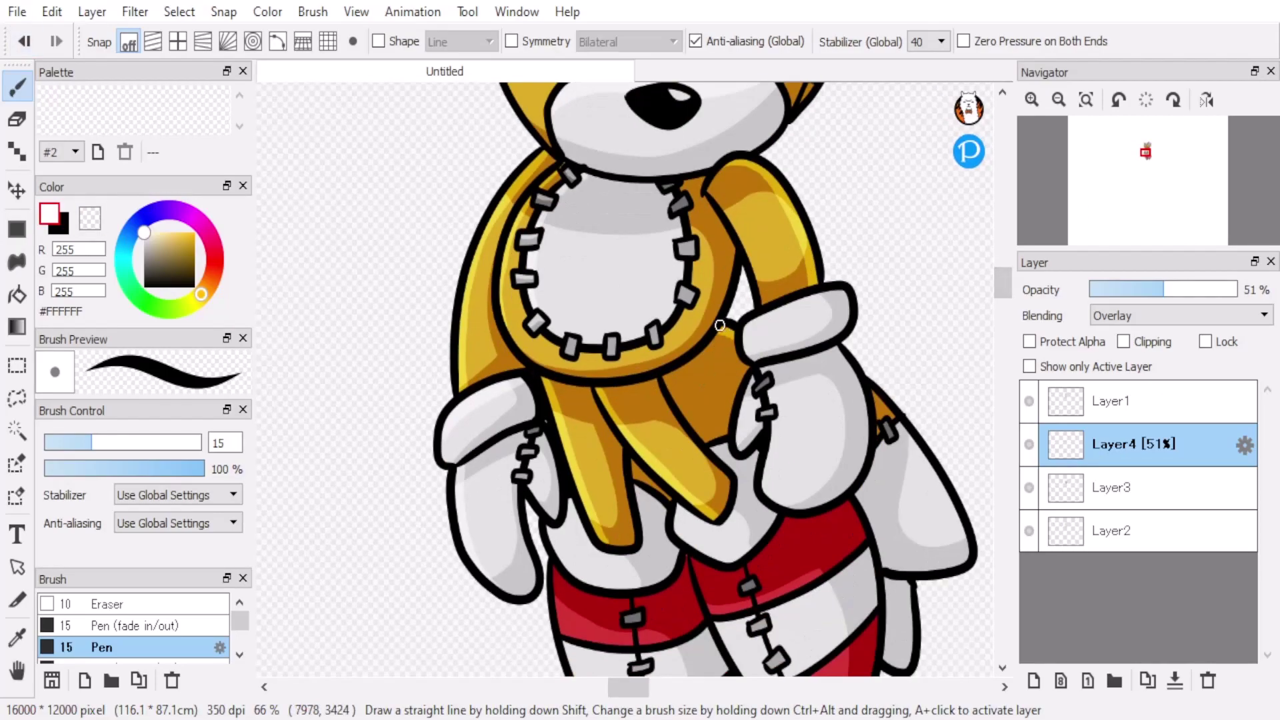
{"action": "left_click_drag", "start_coordinate": [909, 435], "coordinate": [965, 542]}
{"action": "scroll", "coordinate": [801, 393], "scroll_direction": "down", "scroll_amount": 1}
{"action": "scroll", "coordinate": [734, 387], "scroll_direction": "up", "scroll_amount": 5}
{"action": "scroll", "coordinate": [667, 383], "scroll_direction": "down", "scroll_amount": 6}
{"action": "scroll", "coordinate": [587, 380], "scroll_direction": "up", "scroll_amount": 1}
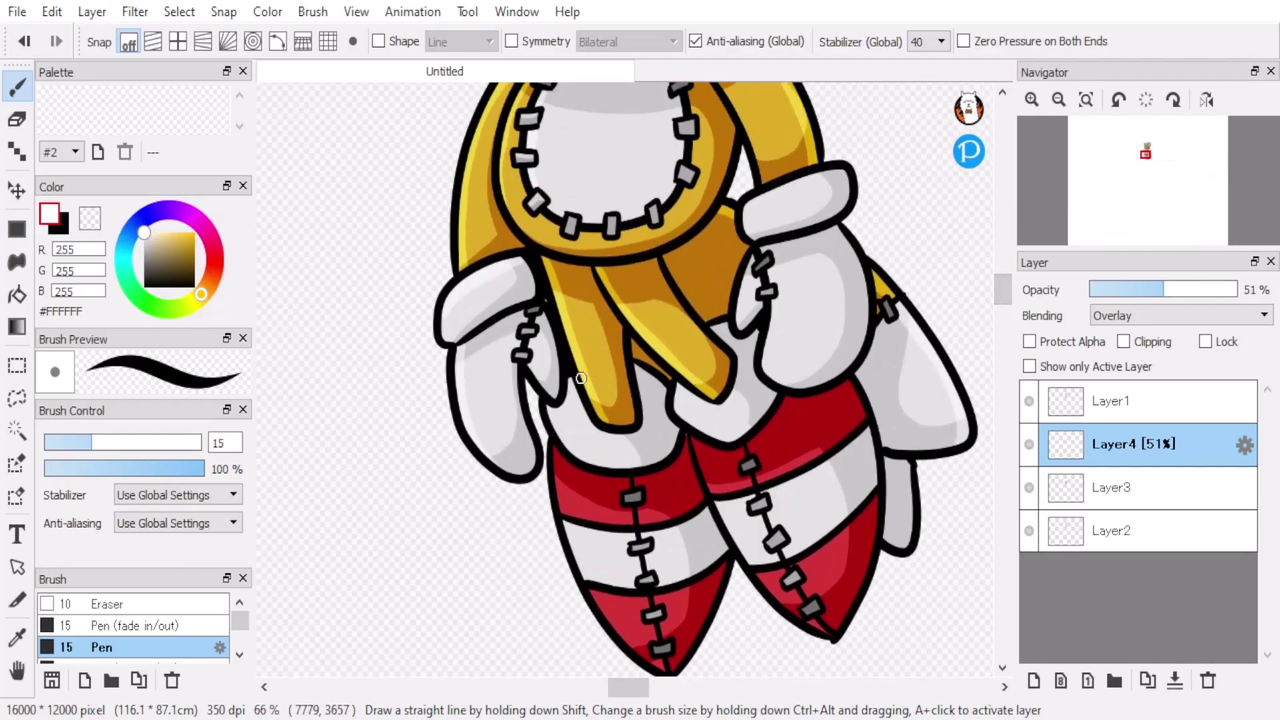
- Touch up the shadow on the left shoe's cuff in black on Layer3 using the Bucket
{"action": "key", "text": "x"}
{"action": "left_click", "coordinate": [567, 391]}
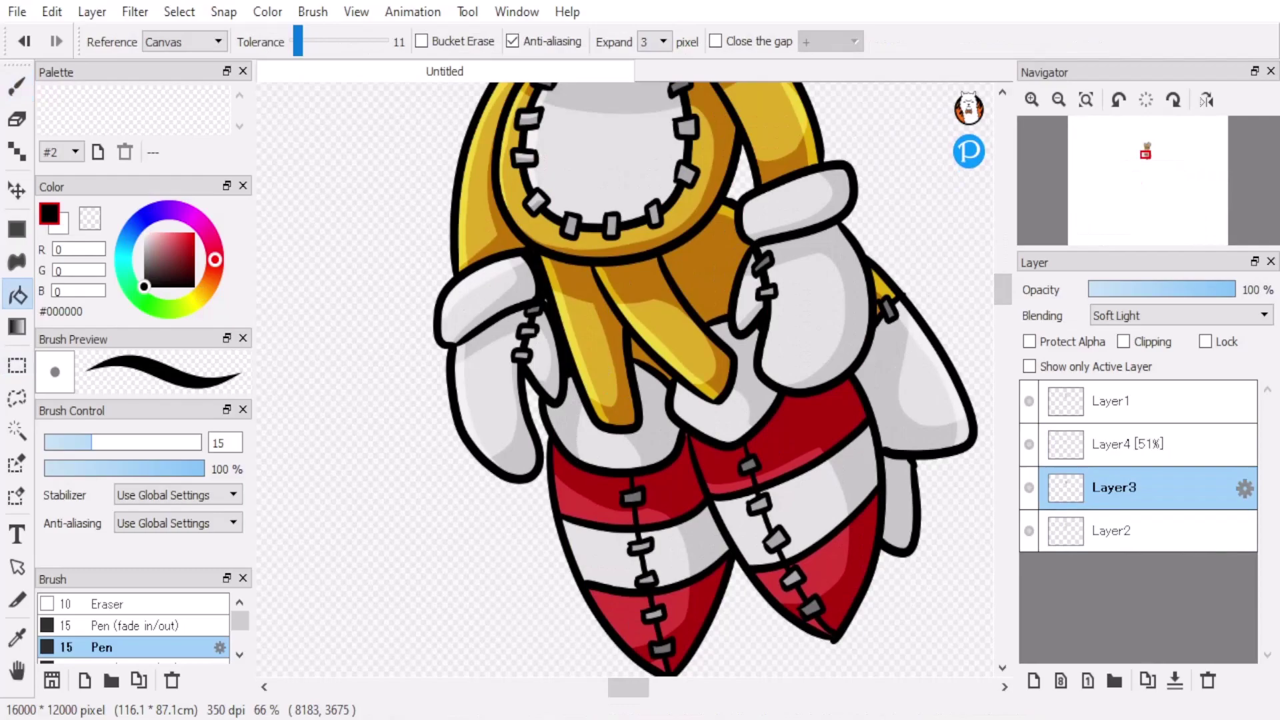
{"action": "left_click", "coordinate": [586, 366]}
- Highlight the outer edges of the striped shoes and their cuffs in white on Layer4
{"action": "key", "text": "x"}
{"action": "mouse_move", "coordinate": [603, 595]}
{"action": "left_mouse_down"}
{"action": "mouse_move", "coordinate": [633, 652]}
{"action": "mouse_move", "coordinate": [564, 478]}
{"action": "left_mouse_up"}
{"action": "left_click", "coordinate": [618, 635]}
{"action": "key", "text": "x"}
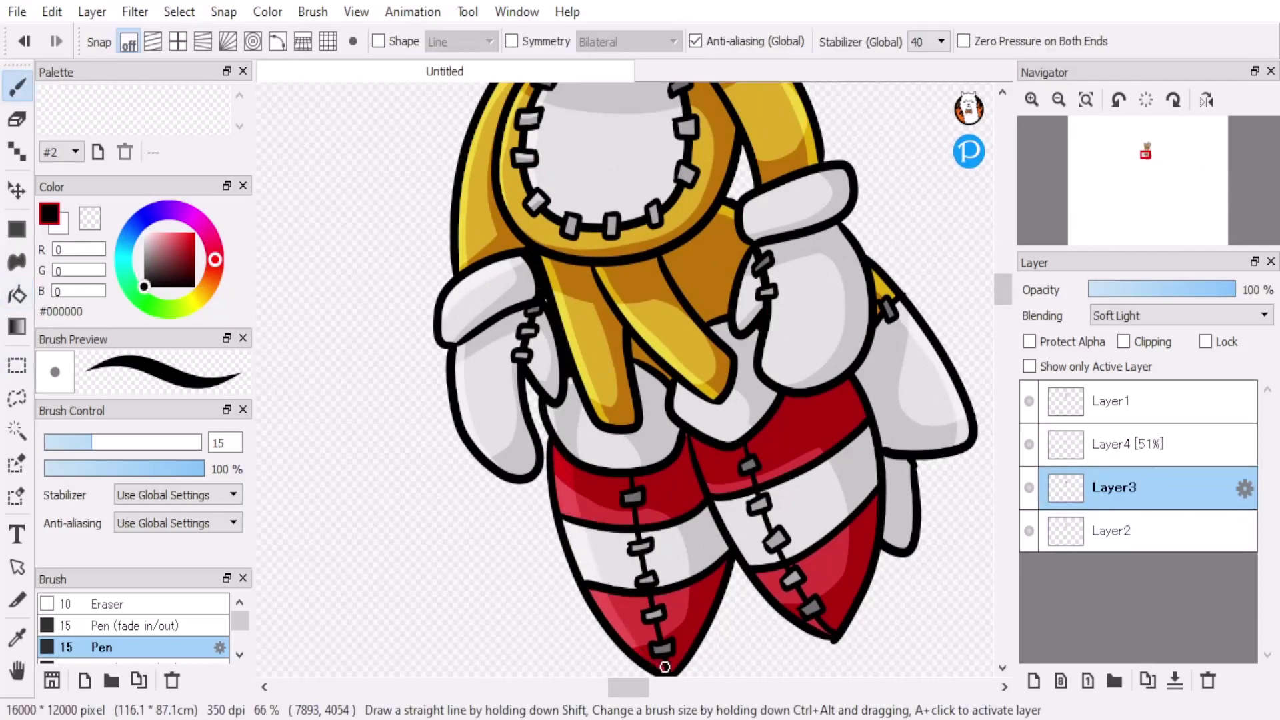
{"action": "left_click", "coordinate": [701, 440]}
{"action": "key", "text": "x"}
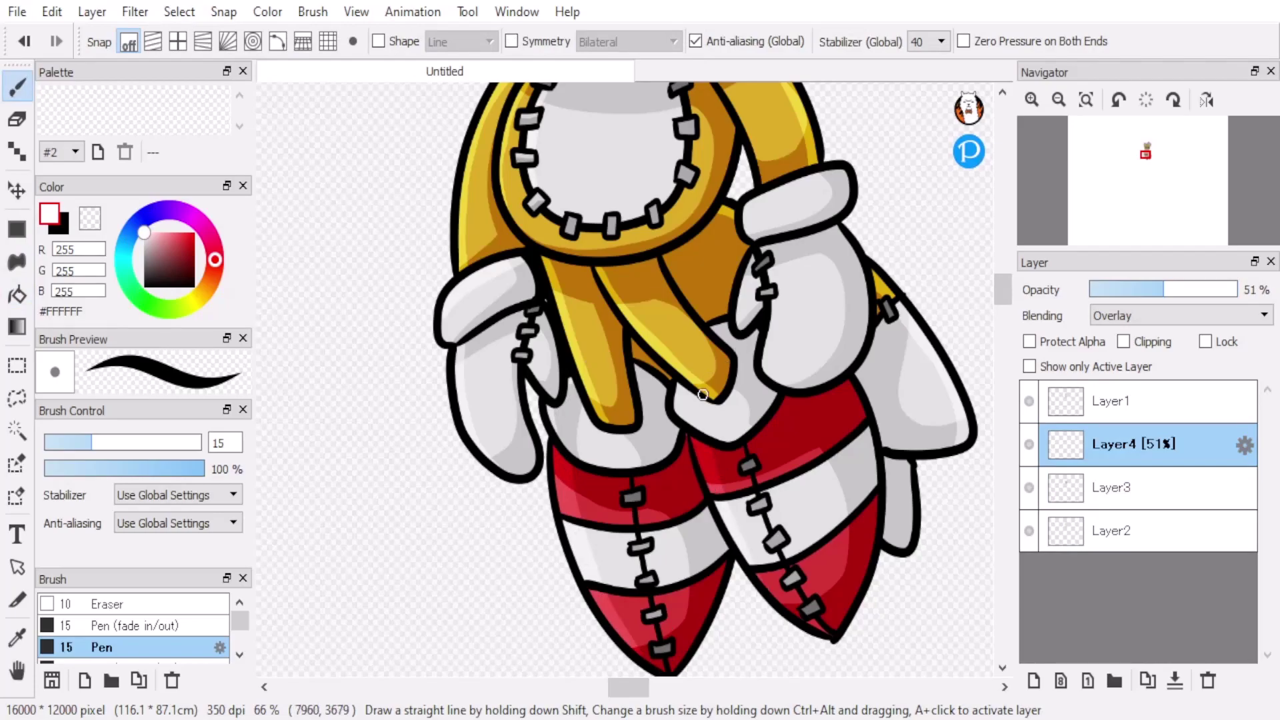
{"action": "scroll", "coordinate": [907, 421], "scroll_direction": "down", "scroll_amount": 3}
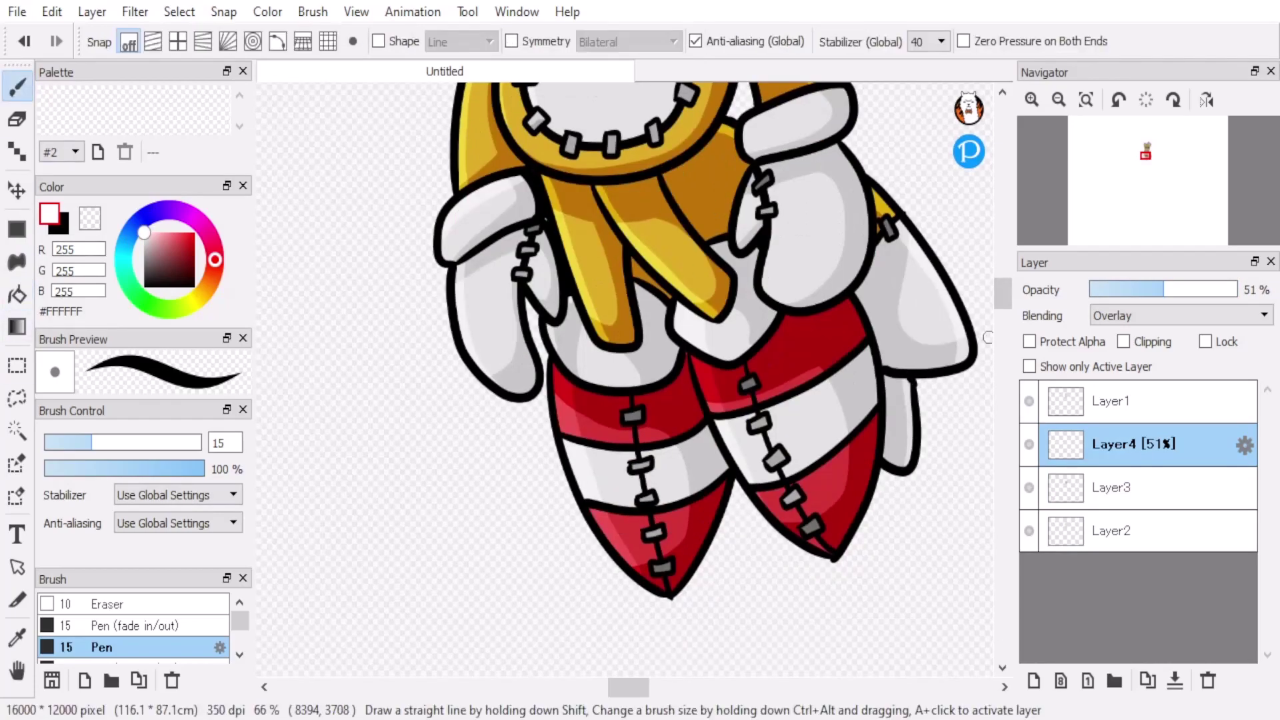
- Add a new layer beneath Layer2 for the backdrop and switch the drawing colour to black
{"action": "scroll", "coordinate": [989, 340], "scroll_direction": "up", "scroll_amount": 5}
{"action": "scroll", "coordinate": [990, 340], "scroll_direction": "down", "scroll_amount": 3}
{"action": "scroll", "coordinate": [684, 323], "scroll_direction": "up", "scroll_amount": 2}
{"action": "left_click", "coordinate": [683, 323]}
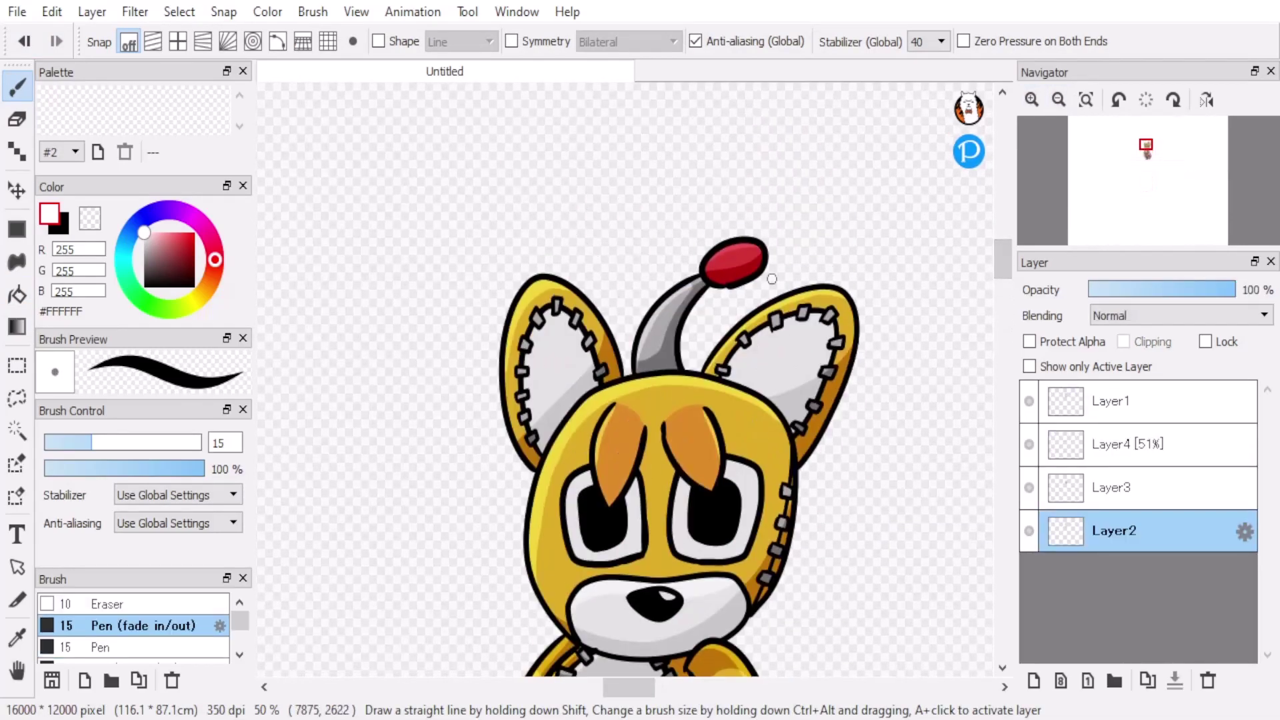
{"action": "scroll", "coordinate": [976, 217], "scroll_direction": "down", "scroll_amount": 3}
{"action": "left_click", "coordinate": [1059, 100]}
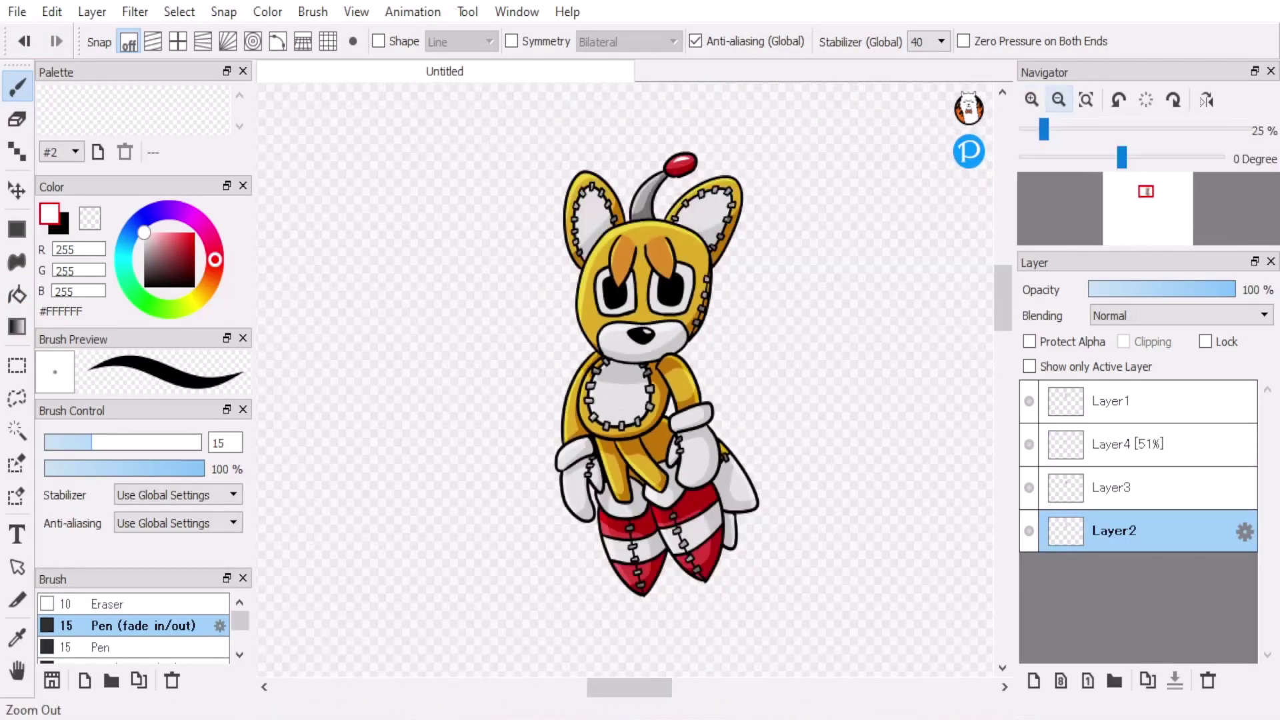
{"action": "key", "text": "x"}
{"action": "key", "text": "ctrl+shift+n"}
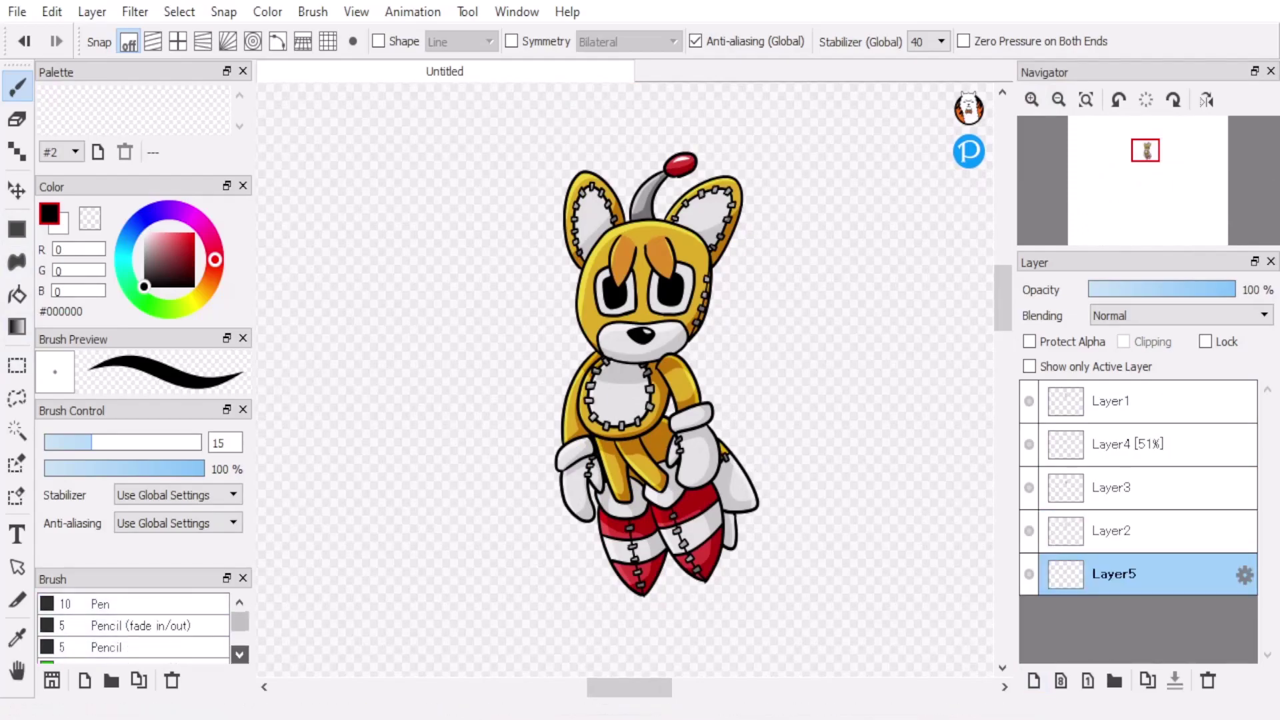
- Paint a rough black backdrop of jagged diagonal strokes behind the character on Layer5 with the 100 px Analog brush
{"action": "mouse_move", "coordinate": [592, 196]}
{"action": "left_mouse_down"}
{"action": "mouse_move", "coordinate": [676, 129]}
{"action": "mouse_move", "coordinate": [473, 230]}
{"action": "mouse_move", "coordinate": [454, 279]}
{"action": "mouse_move", "coordinate": [546, 240]}
{"action": "mouse_move", "coordinate": [451, 292]}
{"action": "mouse_move", "coordinate": [675, 222]}
{"action": "mouse_move", "coordinate": [458, 314]}
{"action": "mouse_move", "coordinate": [463, 380]}
{"action": "mouse_move", "coordinate": [699, 250]}
{"action": "mouse_move", "coordinate": [822, 245]}
{"action": "mouse_move", "coordinate": [515, 404]}
{"action": "mouse_move", "coordinate": [482, 449]}
{"action": "mouse_move", "coordinate": [747, 357]}
{"action": "mouse_move", "coordinate": [726, 382]}
{"action": "mouse_move", "coordinate": [497, 492]}
{"action": "mouse_move", "coordinate": [827, 399]}
{"action": "mouse_move", "coordinate": [504, 539]}
{"action": "mouse_move", "coordinate": [629, 501]}
{"action": "mouse_move", "coordinate": [644, 516]}
{"action": "mouse_move", "coordinate": [585, 554]}
{"action": "mouse_move", "coordinate": [795, 514]}
{"action": "mouse_move", "coordinate": [552, 638]}
{"action": "mouse_move", "coordinate": [795, 541]}
{"action": "mouse_move", "coordinate": [728, 567]}
{"action": "mouse_move", "coordinate": [817, 548]}
{"action": "left_mouse_up"}
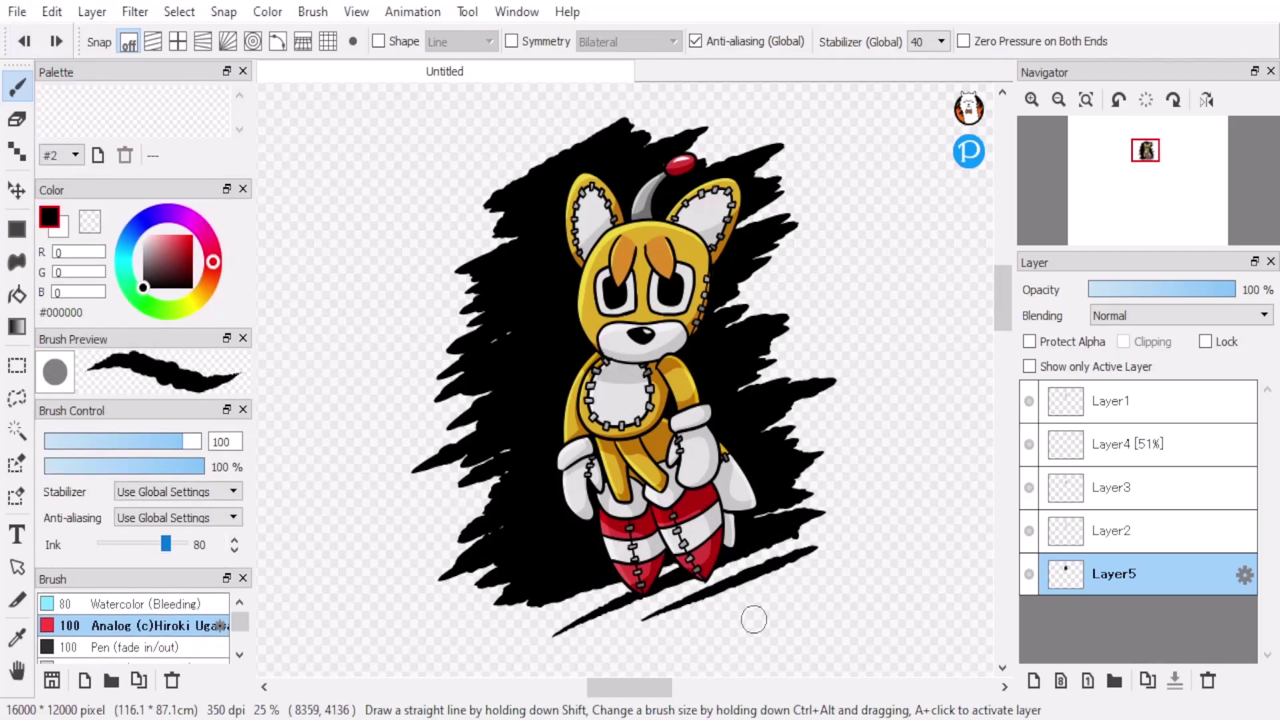
{"action": "left_click_drag", "start_coordinate": [468, 479], "coordinate": [383, 470]}
{"action": "left_click_drag", "start_coordinate": [467, 200], "coordinate": [634, 134]}
{"action": "scroll", "coordinate": [634, 134], "scroll_direction": "up", "scroll_amount": 2}
{"action": "left_click_drag", "start_coordinate": [463, 237], "coordinate": [586, 178]}
{"action": "scroll", "coordinate": [586, 178], "scroll_direction": "down", "scroll_amount": 2}
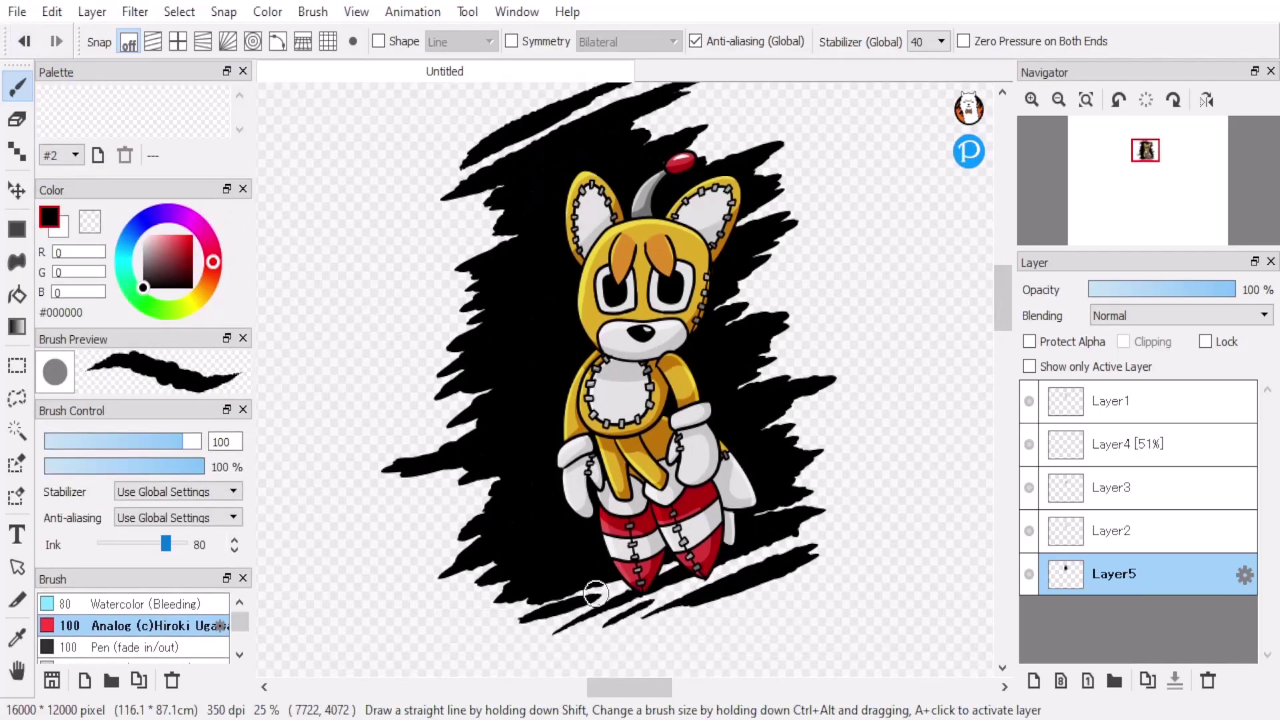
{"action": "left_click_drag", "start_coordinate": [458, 230], "coordinate": [477, 222]}
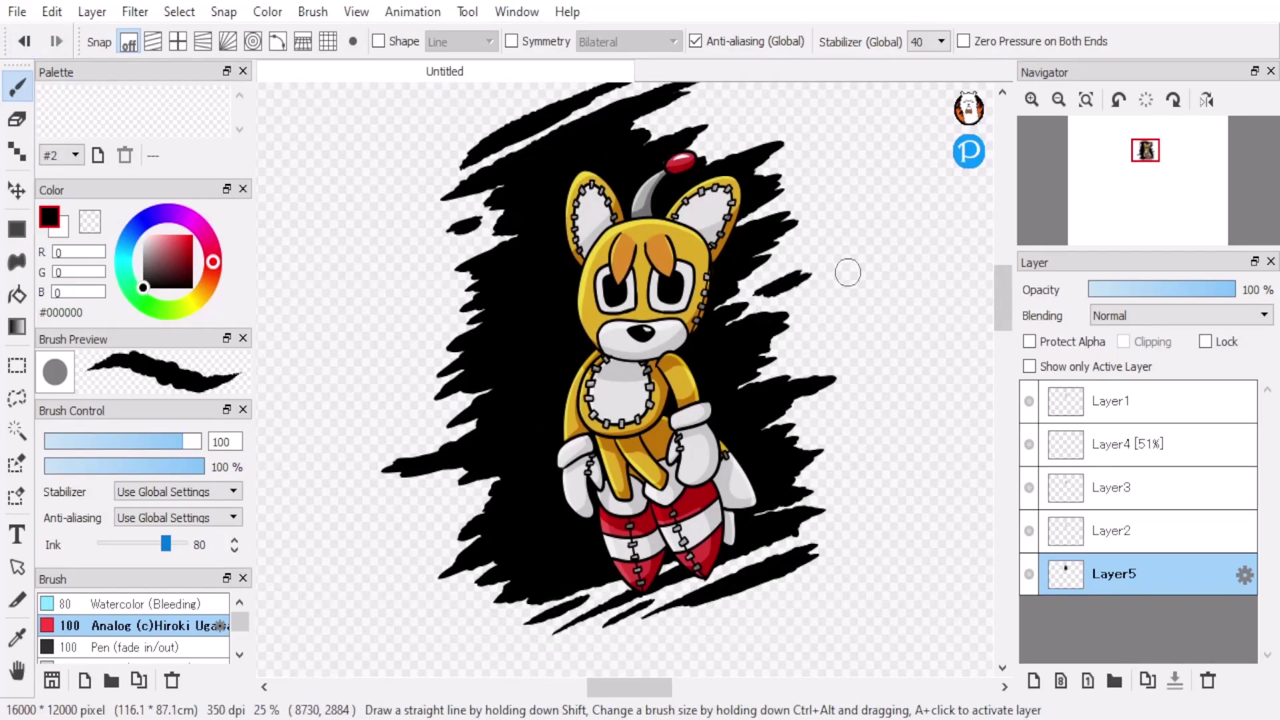
- Transform the black backdrop on Layer5, scaling it down to fit more closely around the character
{"action": "key", "text": "ctrl+t"}
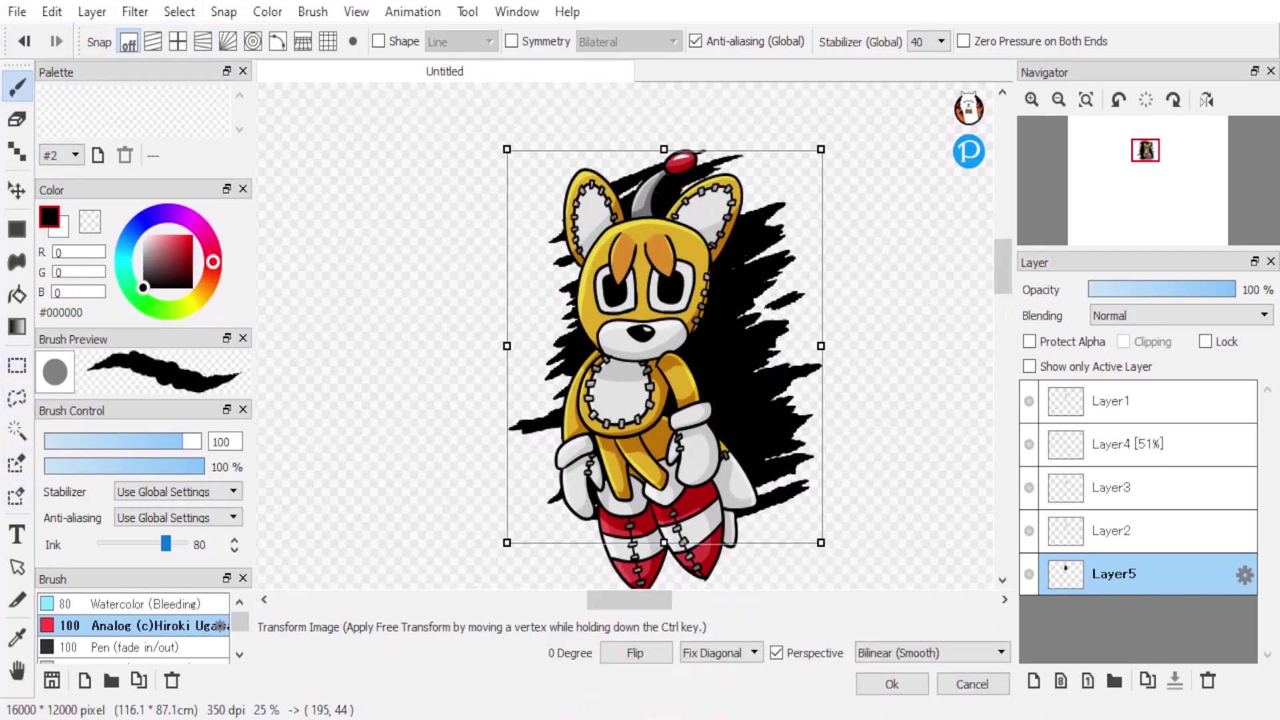
{"action": "key", "text": "Return"}
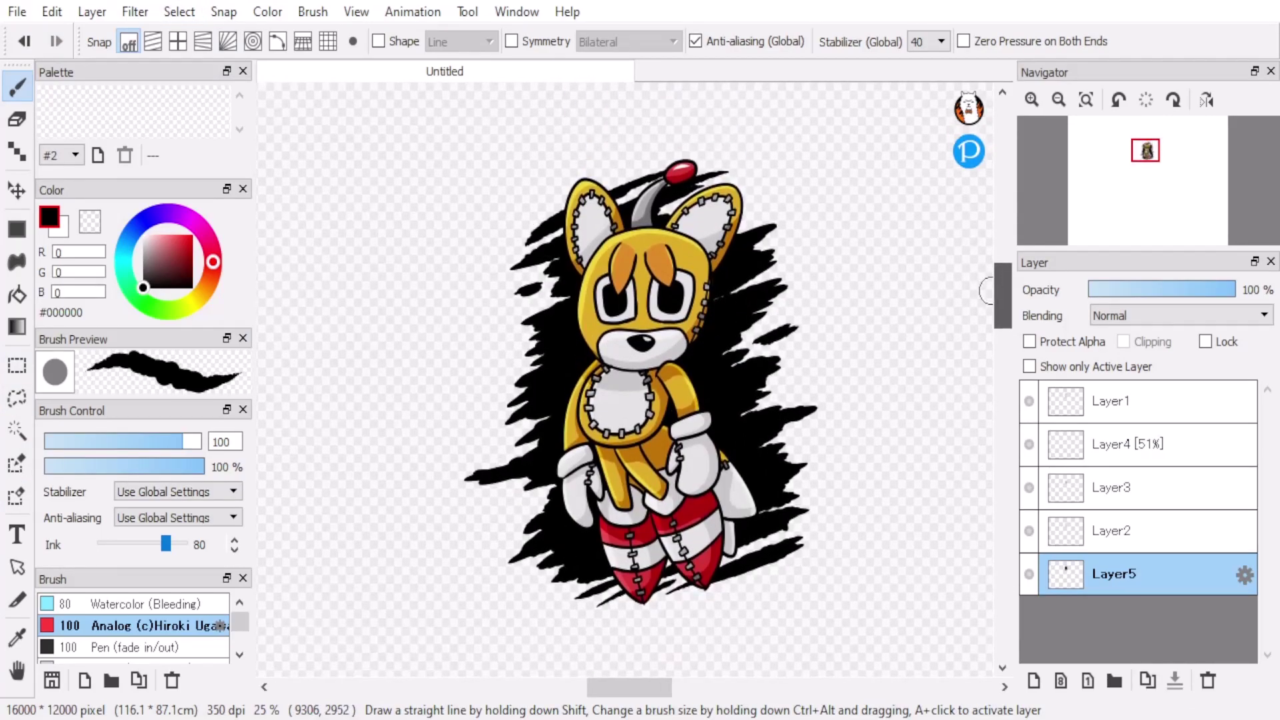
{"action": "scroll", "coordinate": [986, 292], "scroll_direction": "down", "scroll_amount": 1}
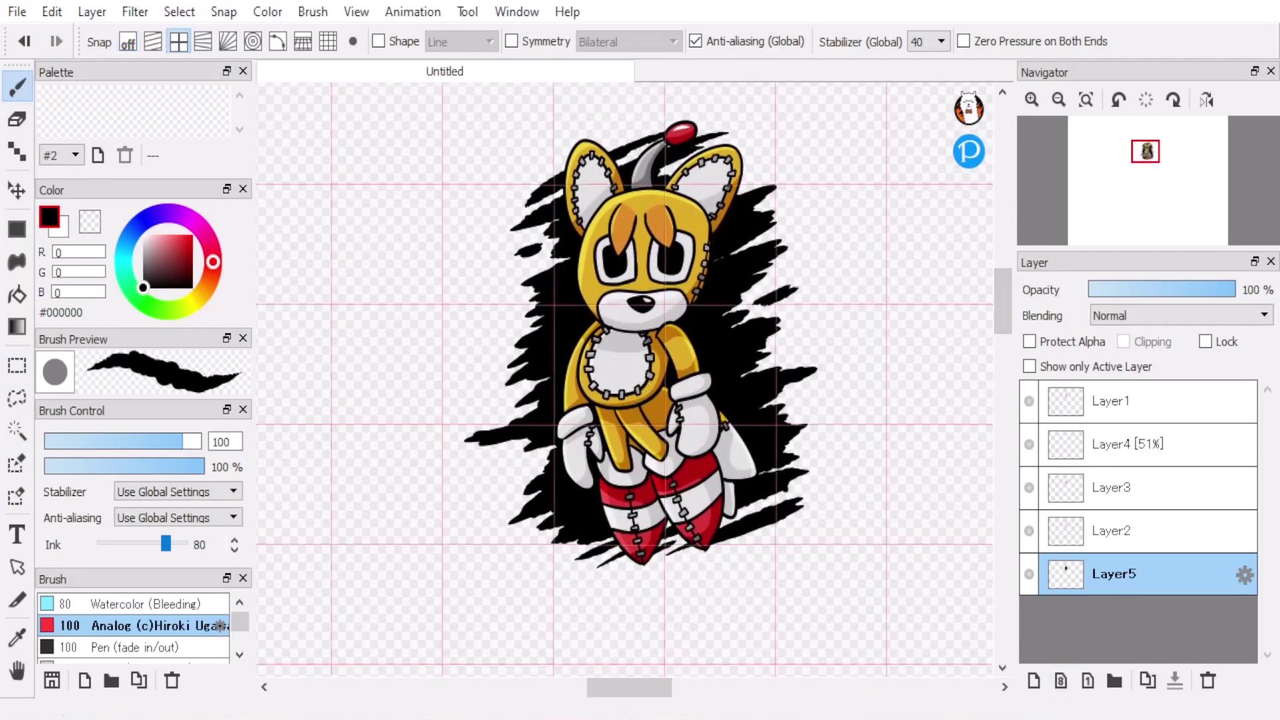
- Add a new layer directly above the Layer5 backdrop and switch the drawing colour to white
{"action": "left_click", "coordinate": [1061, 680]}
{"action": "key", "text": "x"}
{"action": "scroll", "coordinate": [133, 625], "scroll_direction": "down", "scroll_amount": 2}
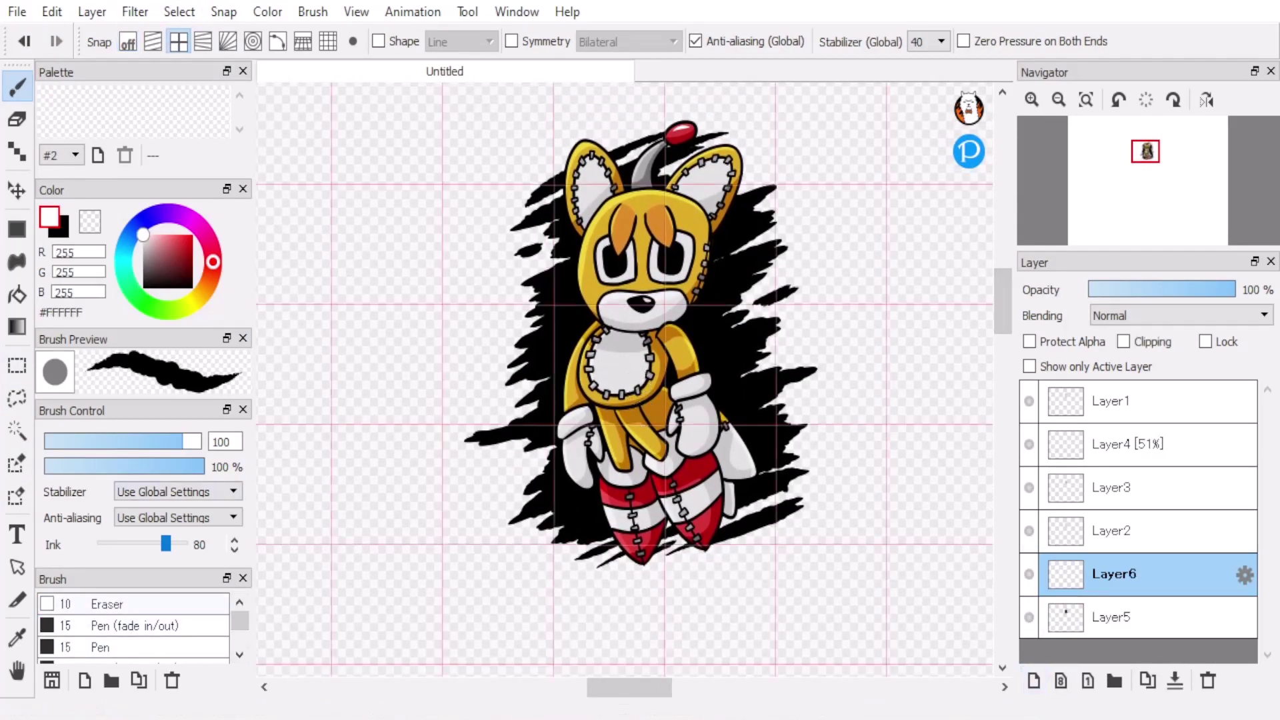
{"action": "left_click", "coordinate": [106, 603]}
- Lower the opacity of Layer5 to 33% and turn on grid snapping
{"action": "left_click", "coordinate": [1120, 617]}
{"action": "left_click_drag", "start_coordinate": [1234, 289], "coordinate": [1137, 289]}
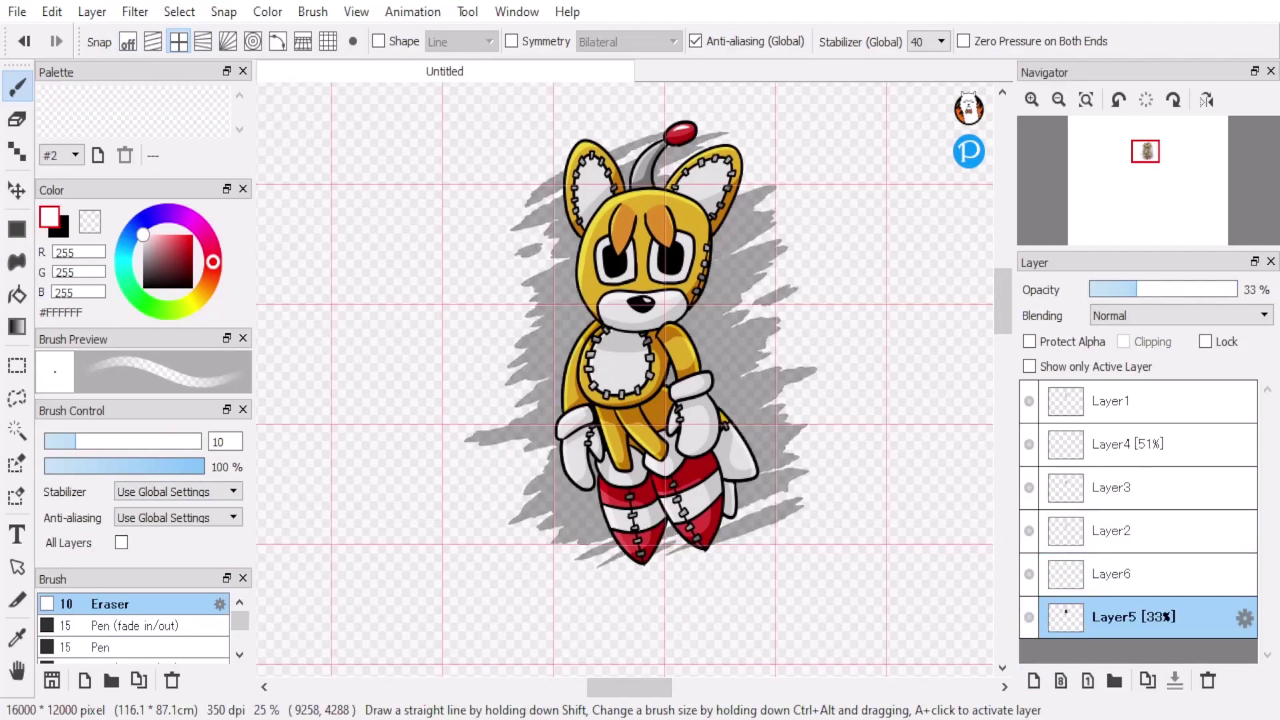
{"action": "left_click", "coordinate": [329, 41]}
{"action": "scroll", "coordinate": [627, 374], "scroll_direction": "up", "scroll_amount": 1}
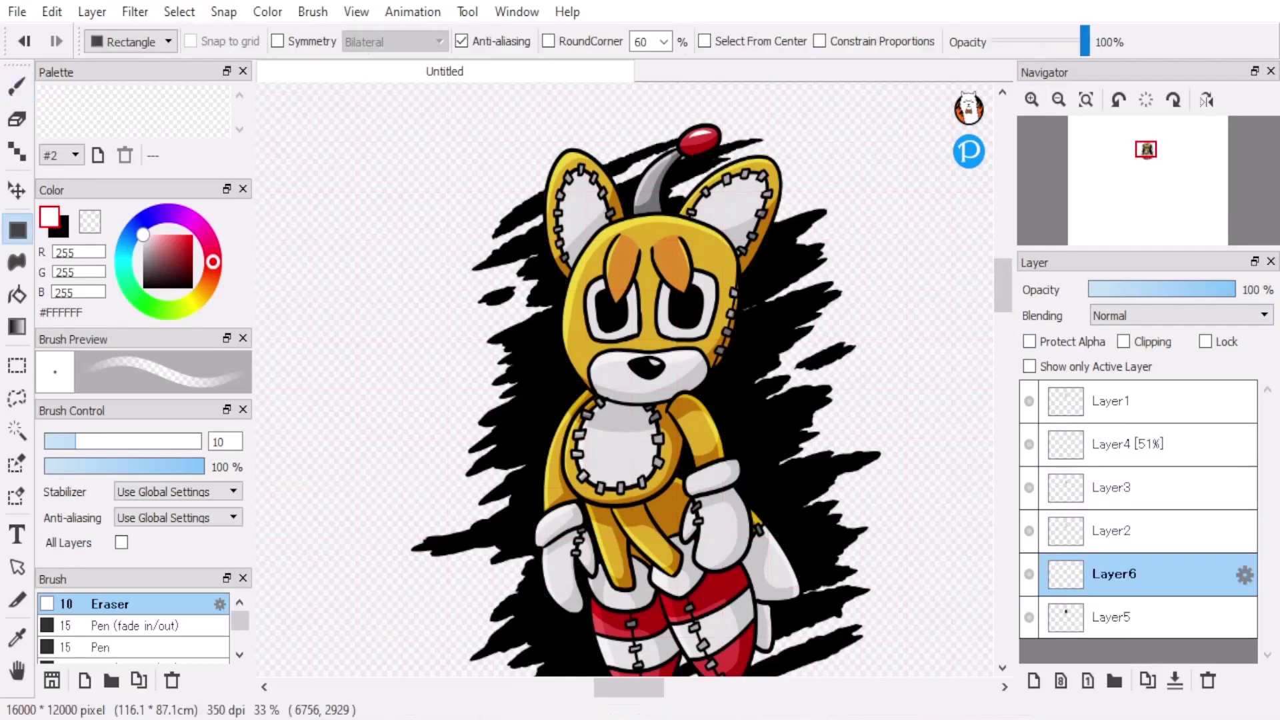
- Clip Layer6 to the backdrop and cover it with a filled red rectangle in #C12E2E
{"action": "left_click", "coordinate": [192, 234]}
{"action": "left_click", "coordinate": [1123, 341]}
{"action": "scroll", "coordinate": [627, 374], "scroll_direction": "down", "scroll_amount": 1}
{"action": "mouse_move", "coordinate": [431, 157]}
{"action": "left_mouse_down"}
{"action": "mouse_move", "coordinate": [686, 652]}
{"action": "mouse_move", "coordinate": [822, 593]}
{"action": "left_mouse_up"}
{"action": "scroll", "coordinate": [627, 373], "scroll_direction": "up", "scroll_amount": 1}
{"action": "left_click_drag", "start_coordinate": [180, 242], "coordinate": [180, 248]}
{"action": "scroll", "coordinate": [626, 373], "scroll_direction": "down", "scroll_amount": 1}
{"action": "mouse_move", "coordinate": [466, 118]}
{"action": "left_mouse_down"}
{"action": "mouse_move", "coordinate": [788, 442]}
{"action": "mouse_move", "coordinate": [883, 626]}
{"action": "left_mouse_up"}
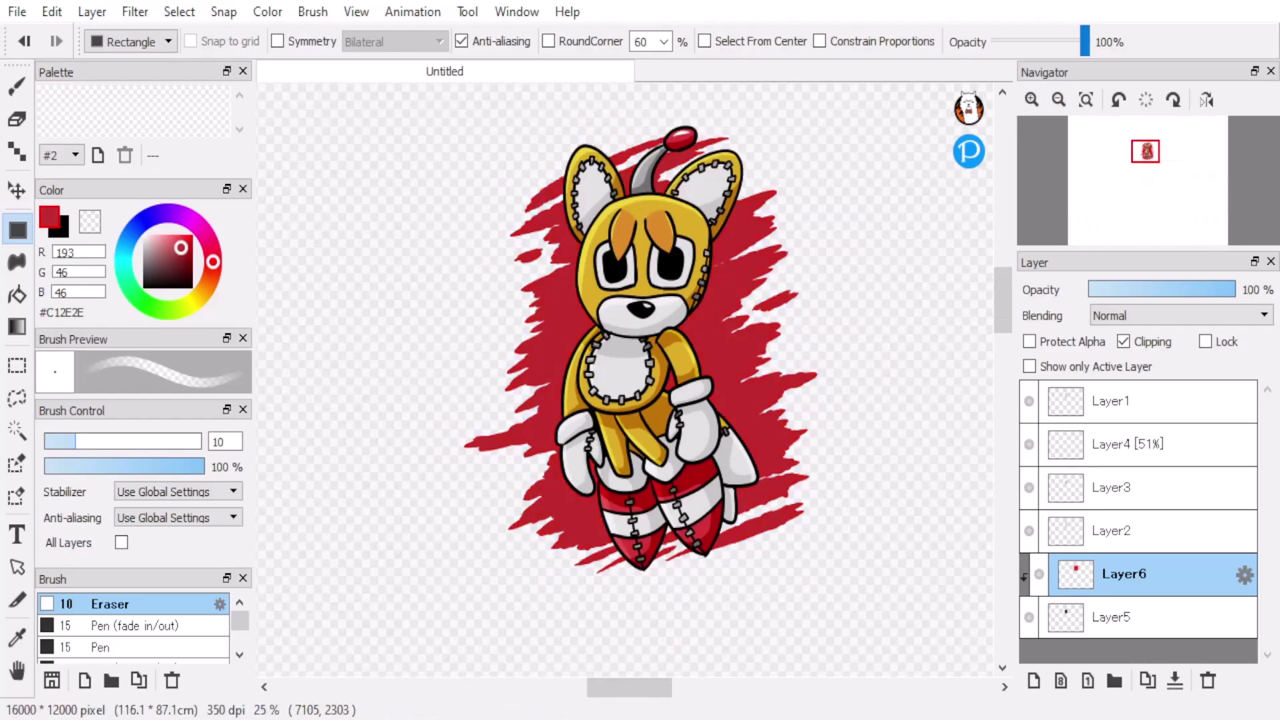
- Set Layer5's opacity to 52% and switch to the 10 px Pen in white
{"action": "left_click", "coordinate": [1031, 99]}
{"action": "left_click", "coordinate": [143, 234]}
{"action": "key", "text": "b"}
{"action": "scroll", "coordinate": [627, 374], "scroll_direction": "up", "scroll_amount": 1}
{"action": "left_click", "coordinate": [1113, 617]}
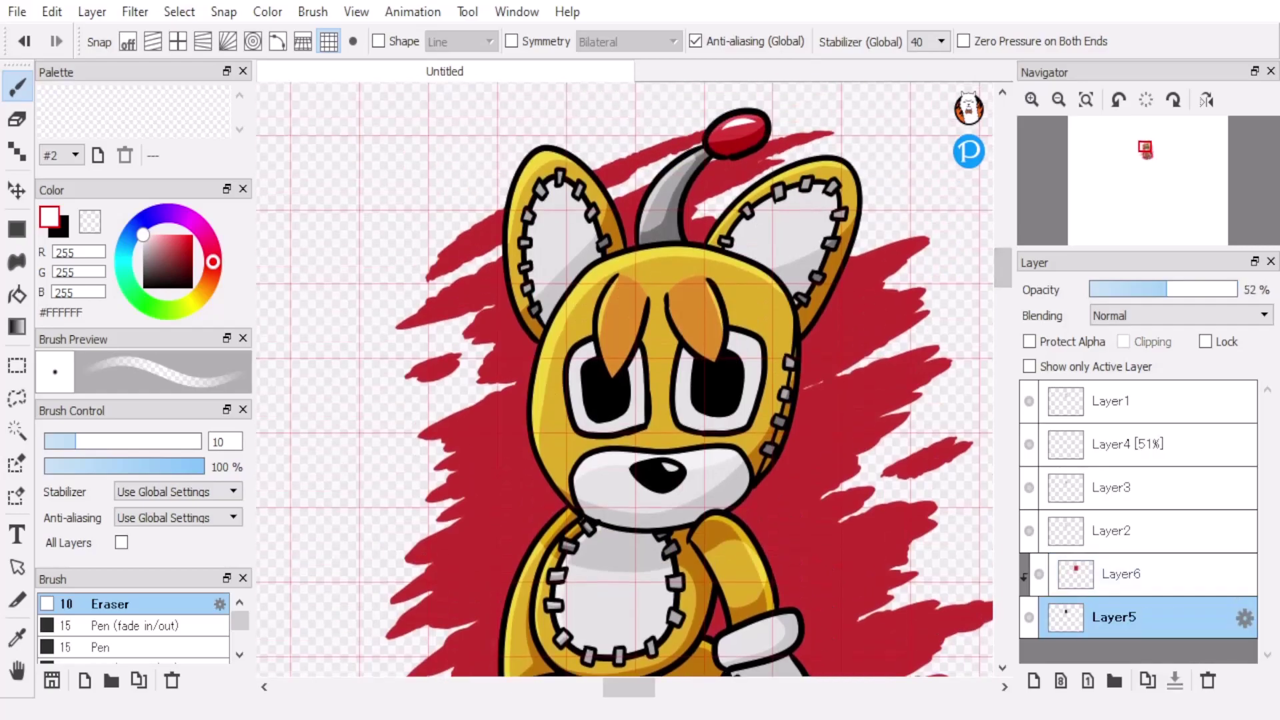
{"action": "left_click_drag", "start_coordinate": [1167, 289], "coordinate": [1166, 290]}
{"action": "left_click", "coordinate": [100, 647]}
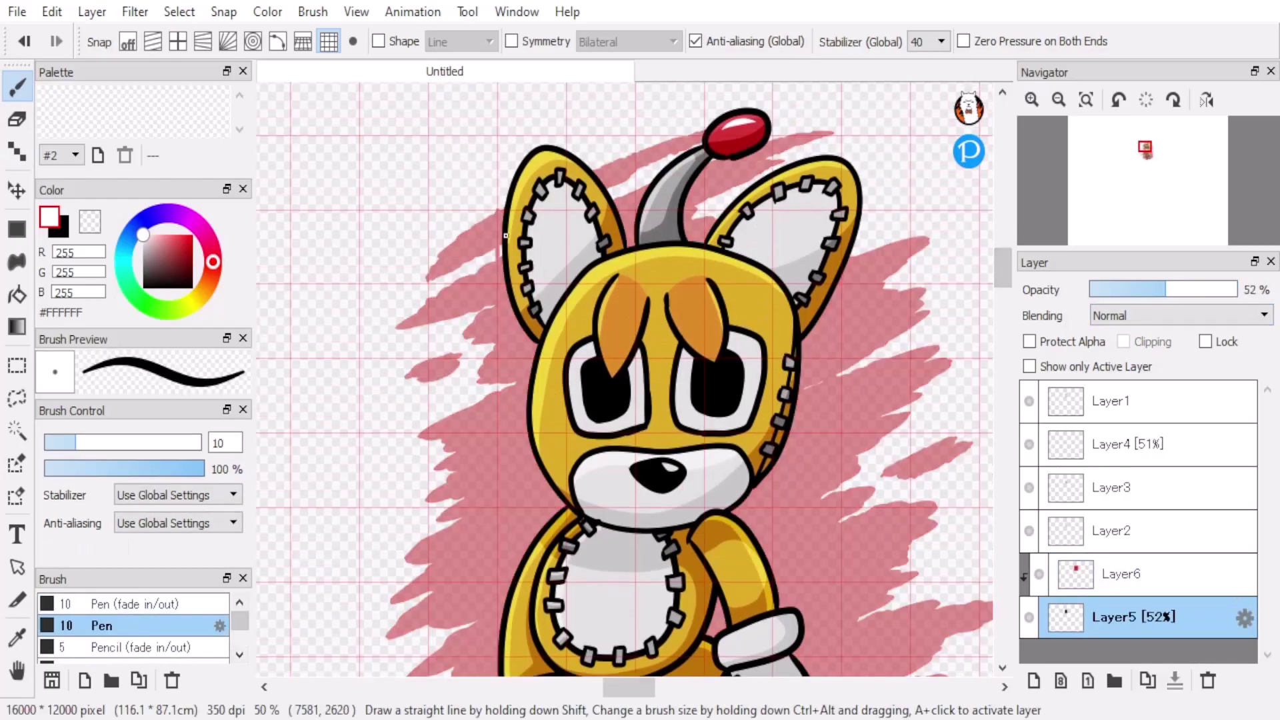
- Draw white grid-snapped square outlines on Layer6 down the backdrop area beside the character's left-hand edge
{"action": "left_click", "coordinate": [496, 281]}
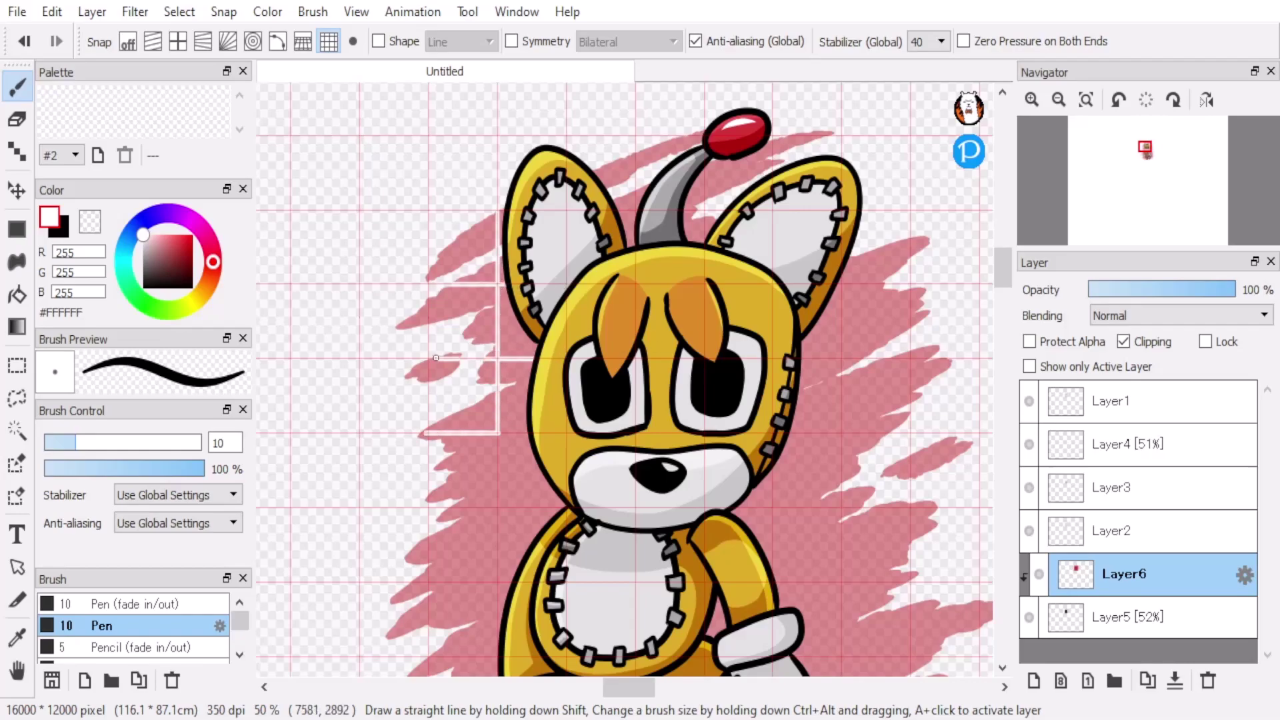
{"action": "scroll", "coordinate": [434, 400], "scroll_direction": "down", "scroll_amount": 3}
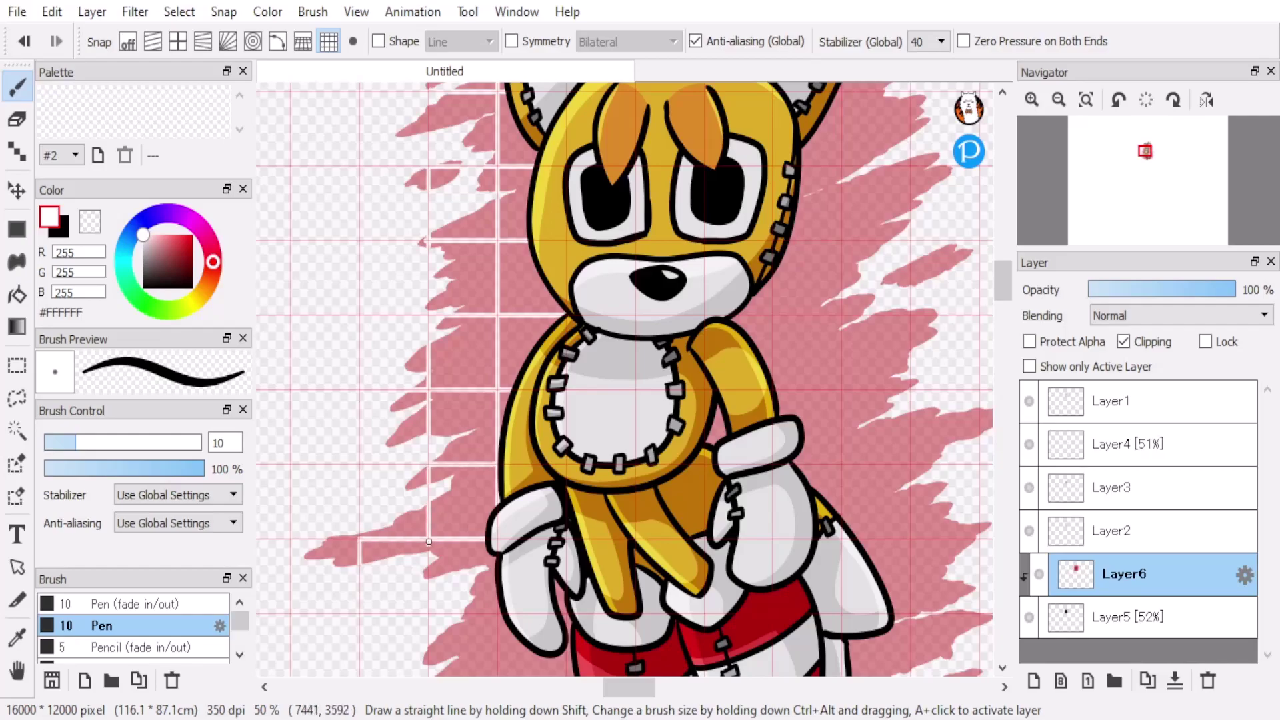
{"action": "scroll", "coordinate": [377, 582], "scroll_direction": "down", "scroll_amount": 3}
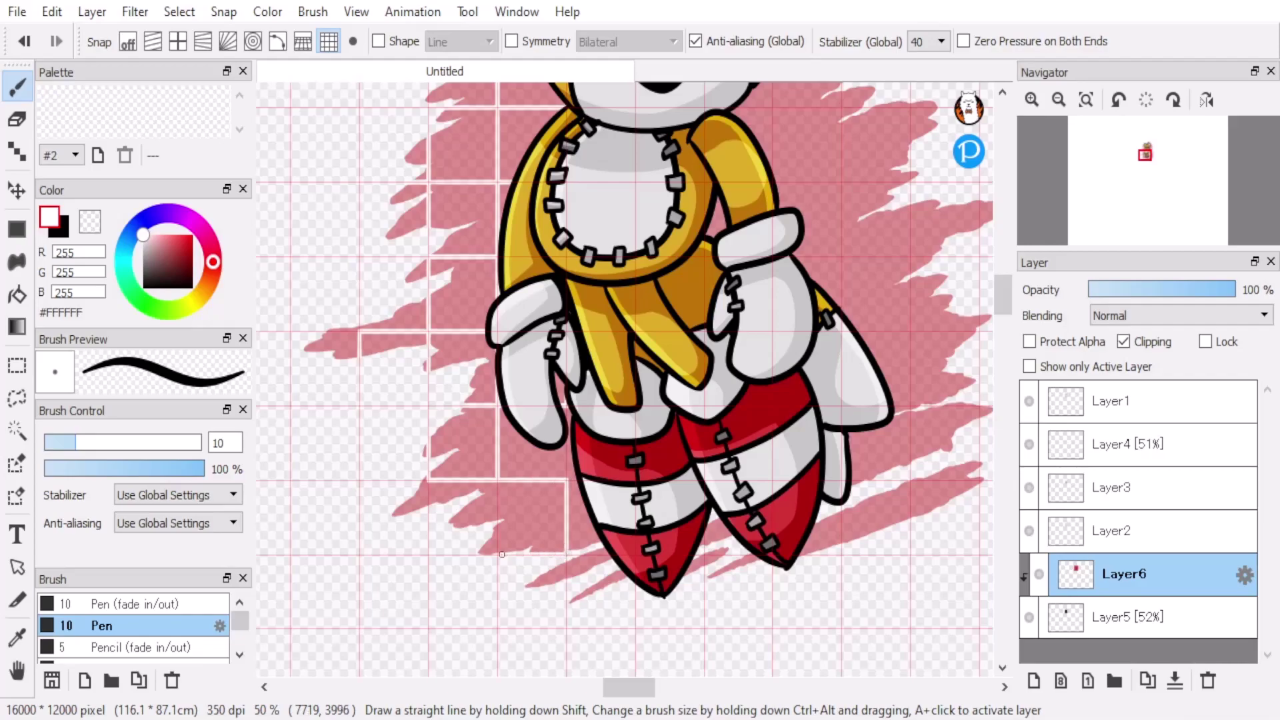
{"action": "scroll", "coordinate": [580, 478], "scroll_direction": "up", "scroll_amount": 1}
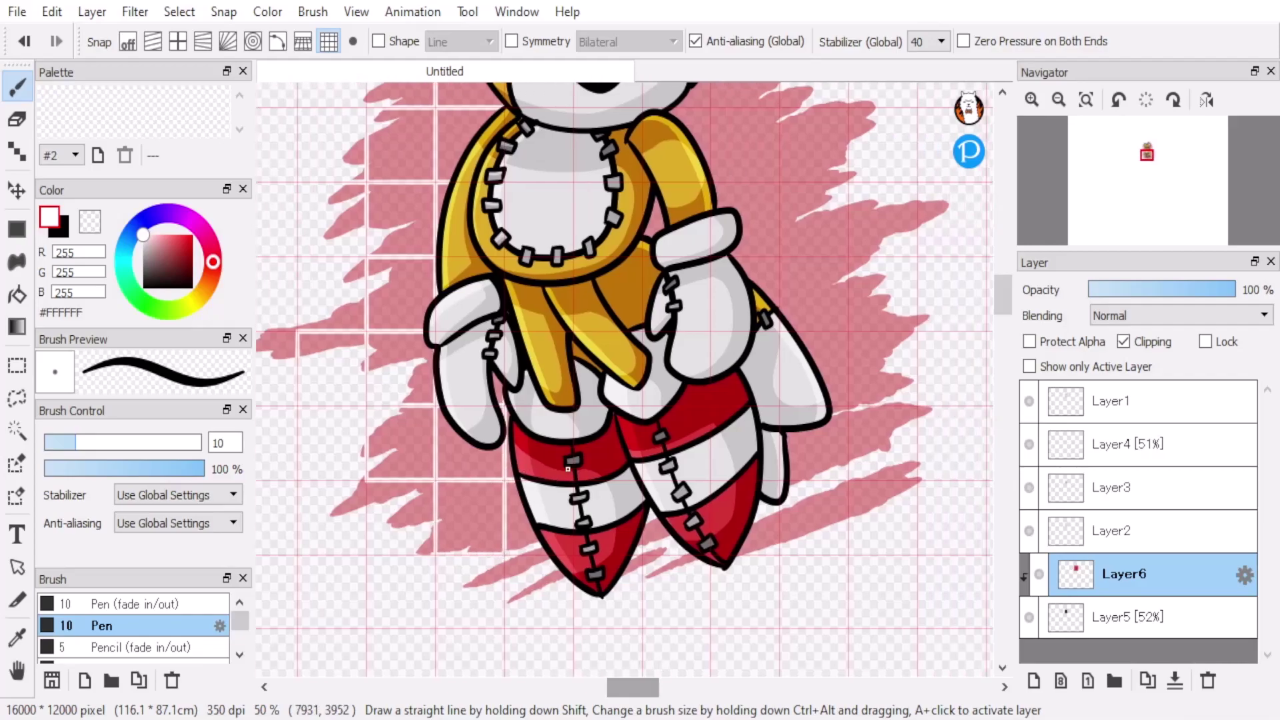
{"action": "scroll", "coordinate": [580, 479], "scroll_direction": "up", "scroll_amount": 3}
{"action": "scroll", "coordinate": [625, 380], "scroll_direction": "down", "scroll_amount": 3}
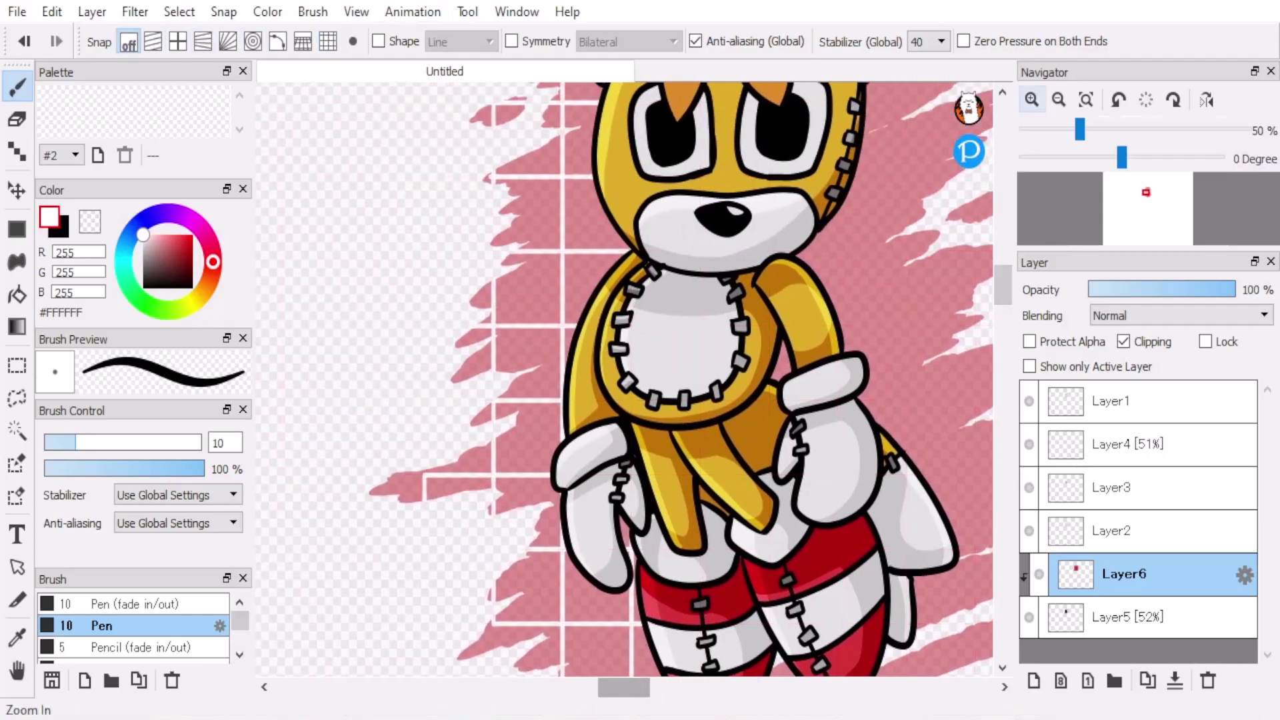
- Group Layer1 through Layer4 into a folder and hide it
{"action": "left_click", "coordinate": [1114, 531]}
{"action": "left_click", "coordinate": [1113, 400], "text": "shift"}
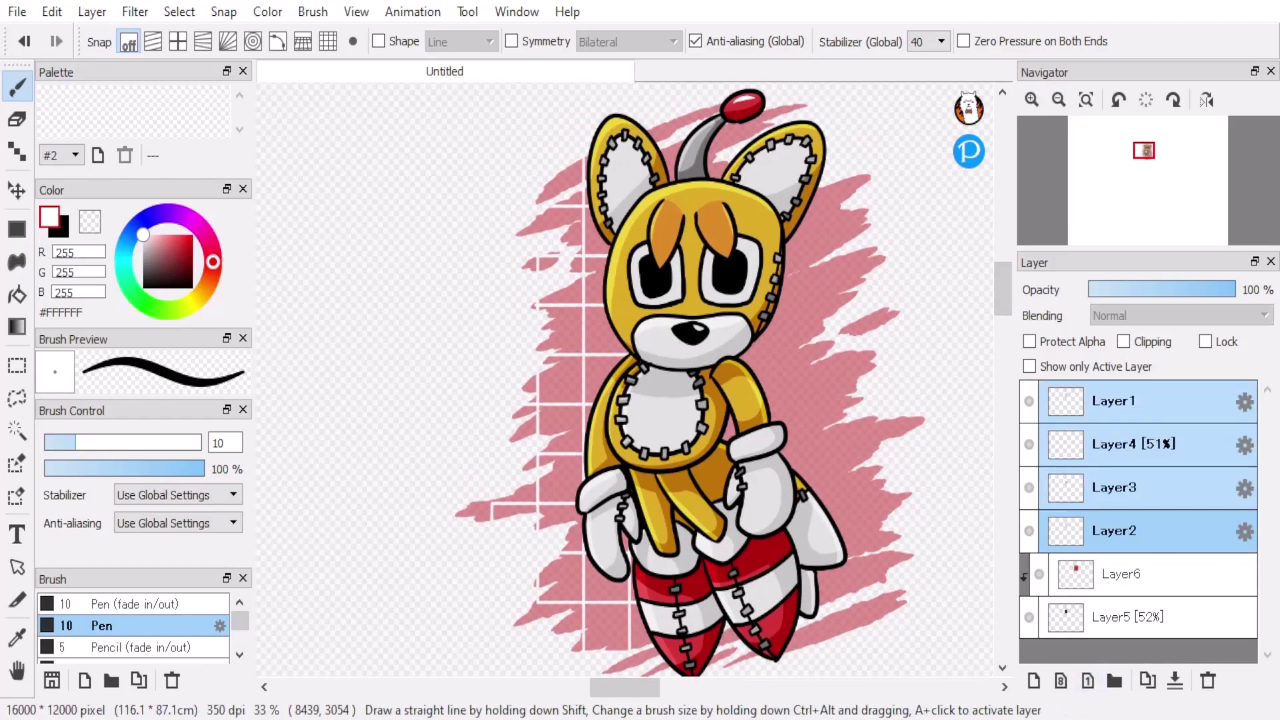
{"action": "key", "text": "ctrl+g"}
{"action": "key", "text": "ctrl+plus"}
- Fill alternating checker squares white on the upper left of the backdrop on Layer6 with the Rectangle tool
{"action": "left_click", "coordinate": [17, 230]}
{"action": "left_click", "coordinate": [1124, 444]}
{"action": "left_click_drag", "start_coordinate": [565, 234], "coordinate": [450, 129]}
{"action": "left_click_drag", "start_coordinate": [562, 236], "coordinate": [636, 316]}
{"action": "mouse_move", "coordinate": [550, 386]}
{"action": "left_mouse_down"}
{"action": "mouse_move", "coordinate": [492, 390]}
{"action": "mouse_move", "coordinate": [633, 462]}
{"action": "left_mouse_up"}
{"action": "left_click_drag", "start_coordinate": [494, 461], "coordinate": [632, 608]}
{"action": "scroll", "coordinate": [633, 608], "scroll_direction": "down", "scroll_amount": 3}
- Fill alternating checker squares white down the lower left of the backdrop on Layer6
{"action": "left_click_drag", "start_coordinate": [441, 292], "coordinate": [634, 516]}
{"action": "left_click_drag", "start_coordinate": [494, 443], "coordinate": [426, 513]}
{"action": "left_click_drag", "start_coordinate": [564, 516], "coordinate": [634, 590]}
{"action": "key", "text": "ctrl+z"}
{"action": "left_click_drag", "start_coordinate": [634, 516], "coordinate": [703, 590]}
{"action": "left_click_drag", "start_coordinate": [564, 513], "coordinate": [496, 591]}
{"action": "scroll", "coordinate": [496, 591], "scroll_direction": "down", "scroll_amount": 4}
{"action": "left_click_drag", "start_coordinate": [564, 463], "coordinate": [631, 539]}
{"action": "scroll", "coordinate": [631, 539], "scroll_direction": "down", "scroll_amount": 2}
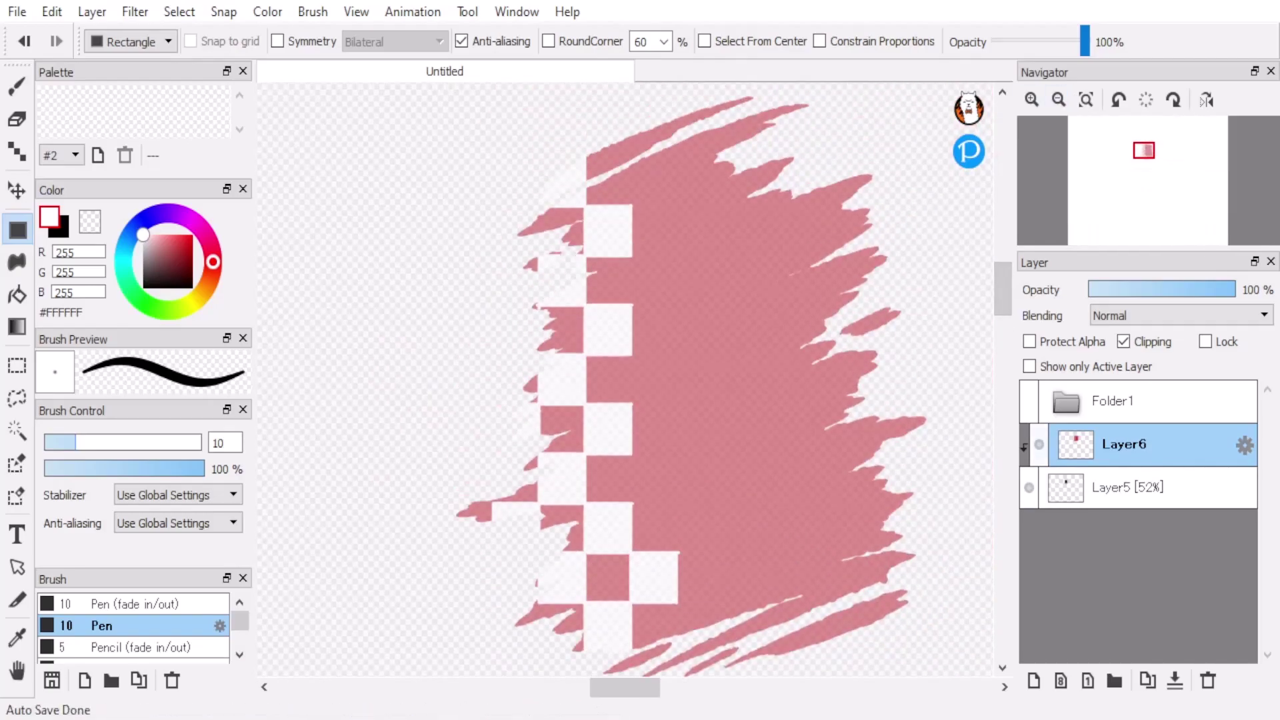
- Show the character folder Folder1 again and lower its opacity to 16%
{"action": "left_click", "coordinate": [1029, 401]}
{"action": "left_click", "coordinate": [1134, 401]}
{"action": "left_click_drag", "start_coordinate": [1234, 289], "coordinate": [1120, 290]}
{"action": "left_click", "coordinate": [1134, 444]}
{"action": "key", "text": "b"}
{"action": "scroll", "coordinate": [633, 380], "scroll_direction": "up", "scroll_amount": 2}
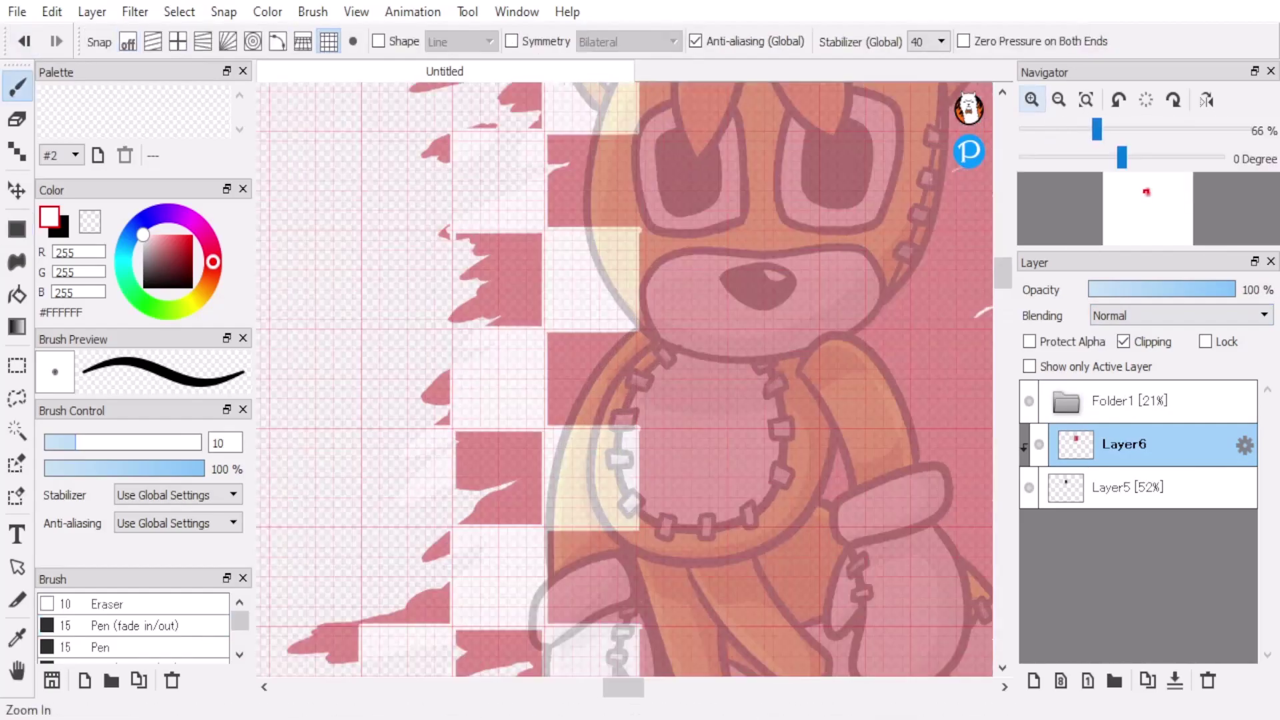
{"action": "left_click", "coordinate": [1133, 401]}
{"action": "left_click_drag", "start_coordinate": [1120, 290], "coordinate": [1114, 290]}
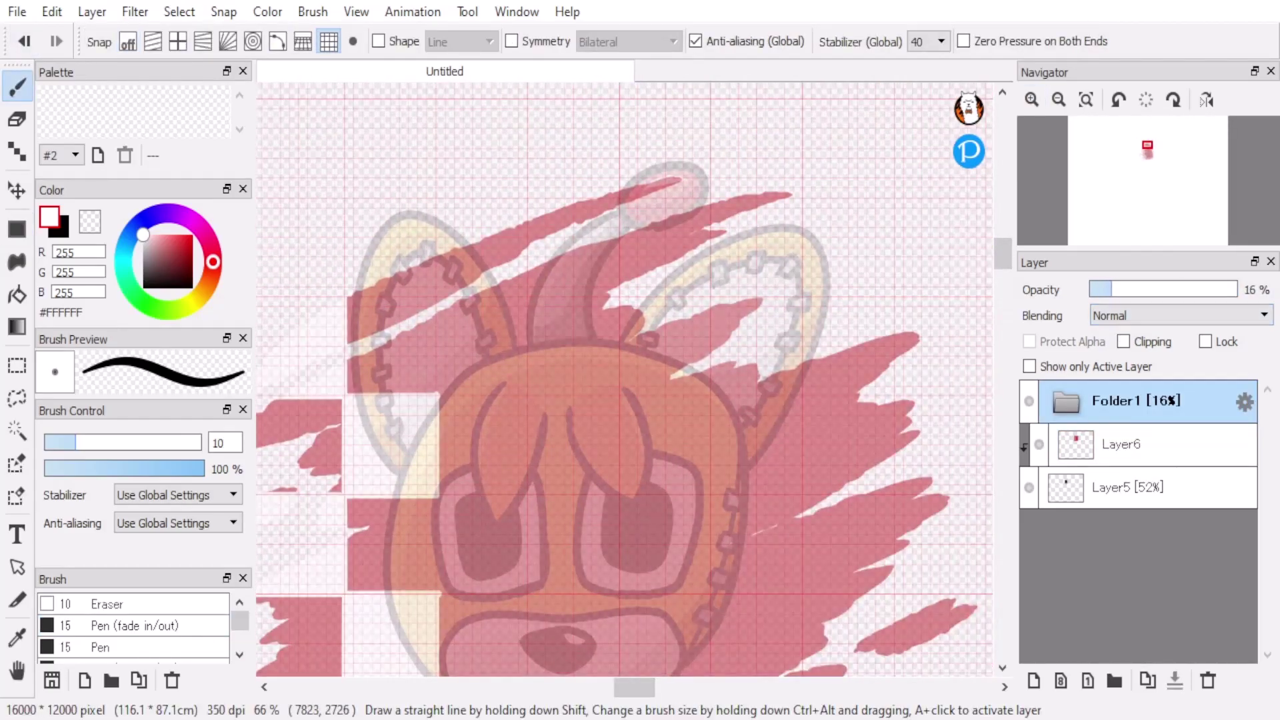
- Outline checker squares in white across the top, right side and bottom of the backdrop on Layer6 with the grid-snapped Pen
{"action": "left_click", "coordinate": [1134, 444]}
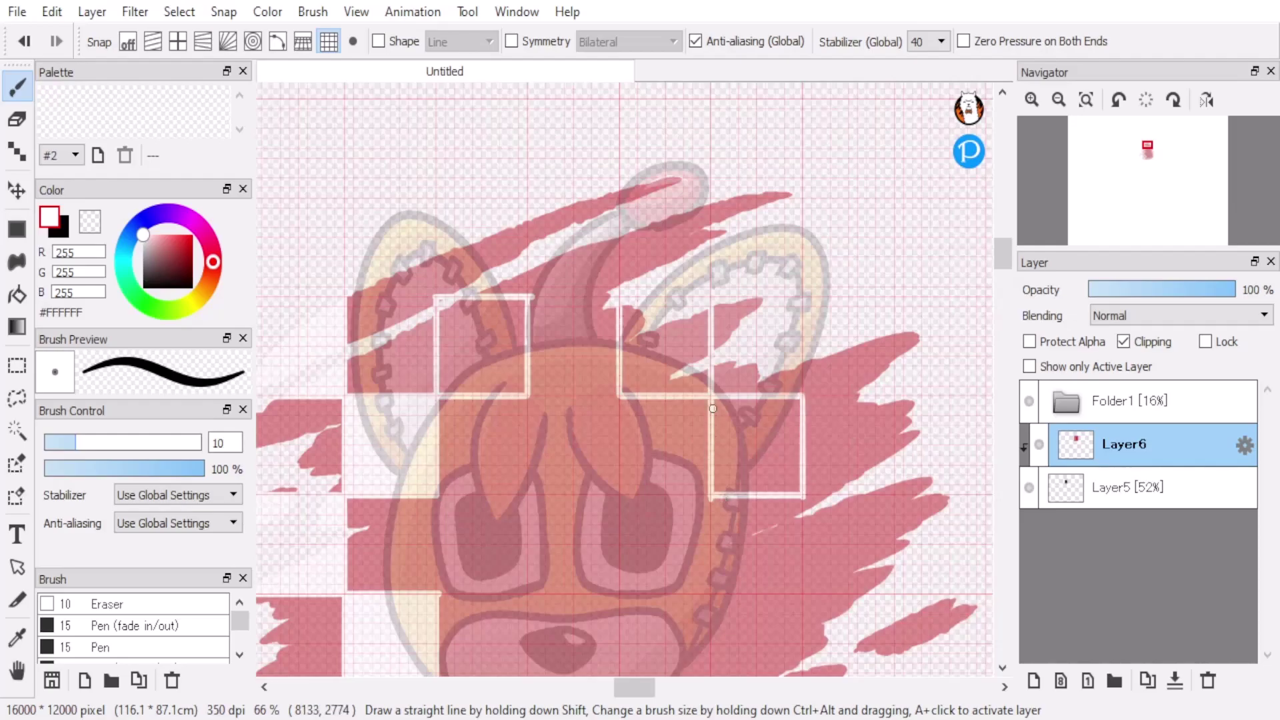
{"action": "scroll", "coordinate": [621, 249], "scroll_direction": "down", "scroll_amount": 1}
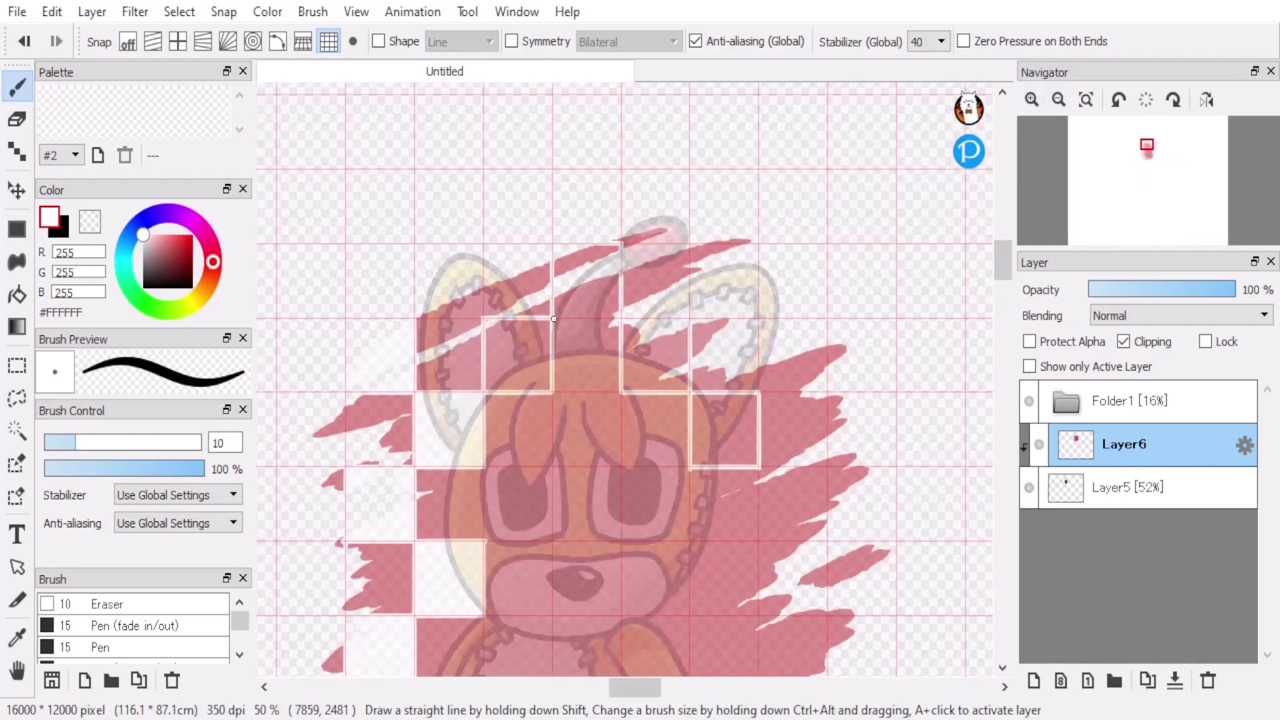
{"action": "scroll", "coordinate": [989, 245], "scroll_direction": "down", "scroll_amount": 3}
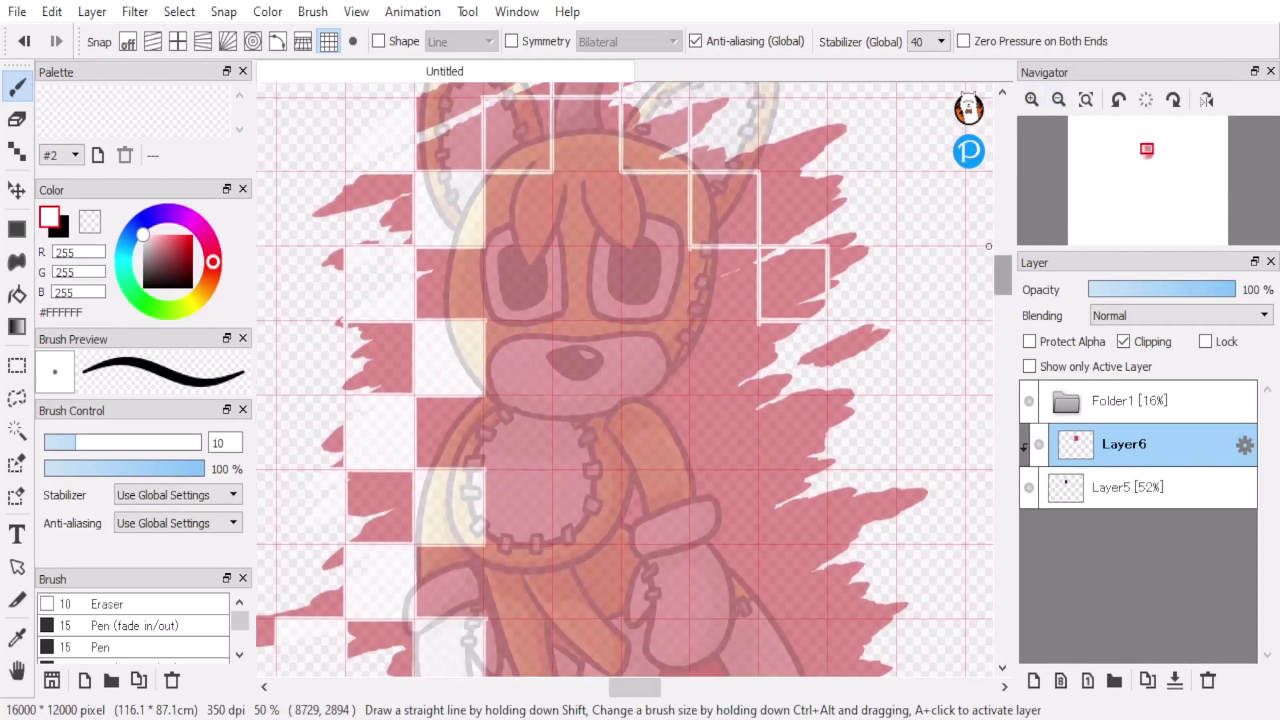
{"action": "scroll", "coordinate": [989, 246], "scroll_direction": "up", "scroll_amount": 2}
{"action": "scroll", "coordinate": [757, 346], "scroll_direction": "down", "scroll_amount": 3}
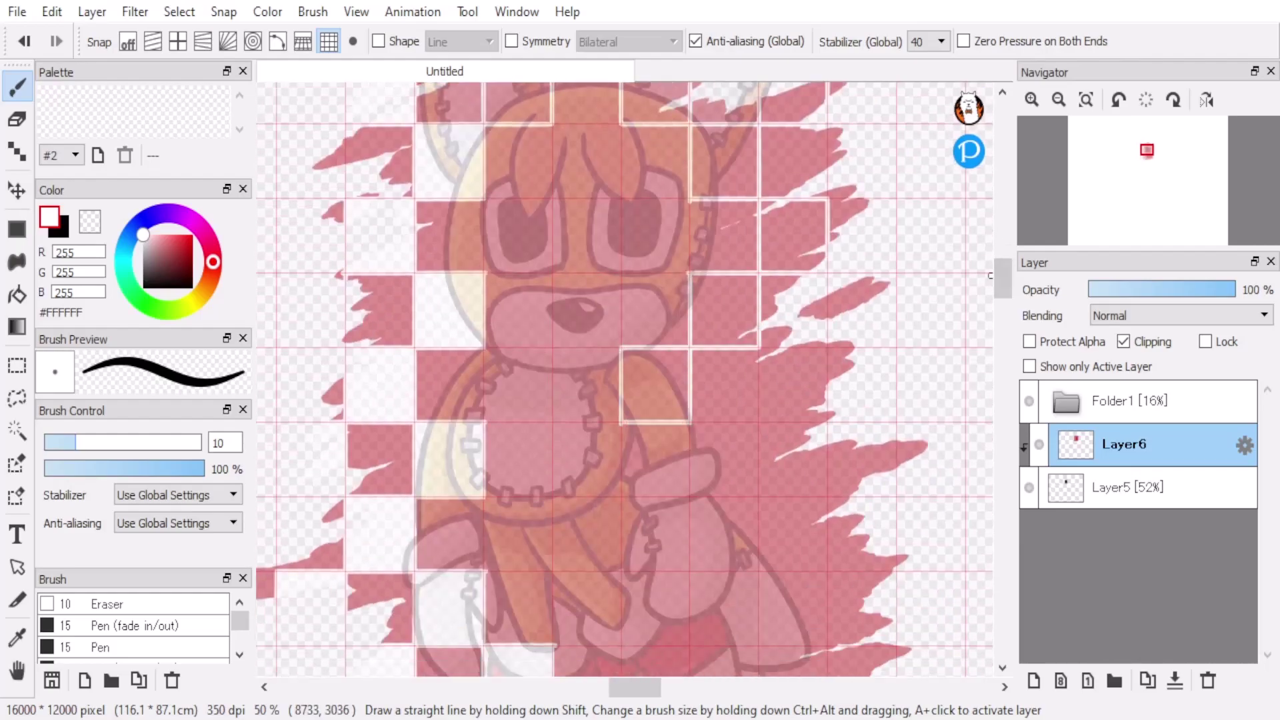
{"action": "scroll", "coordinate": [748, 326], "scroll_direction": "down", "scroll_amount": 1}
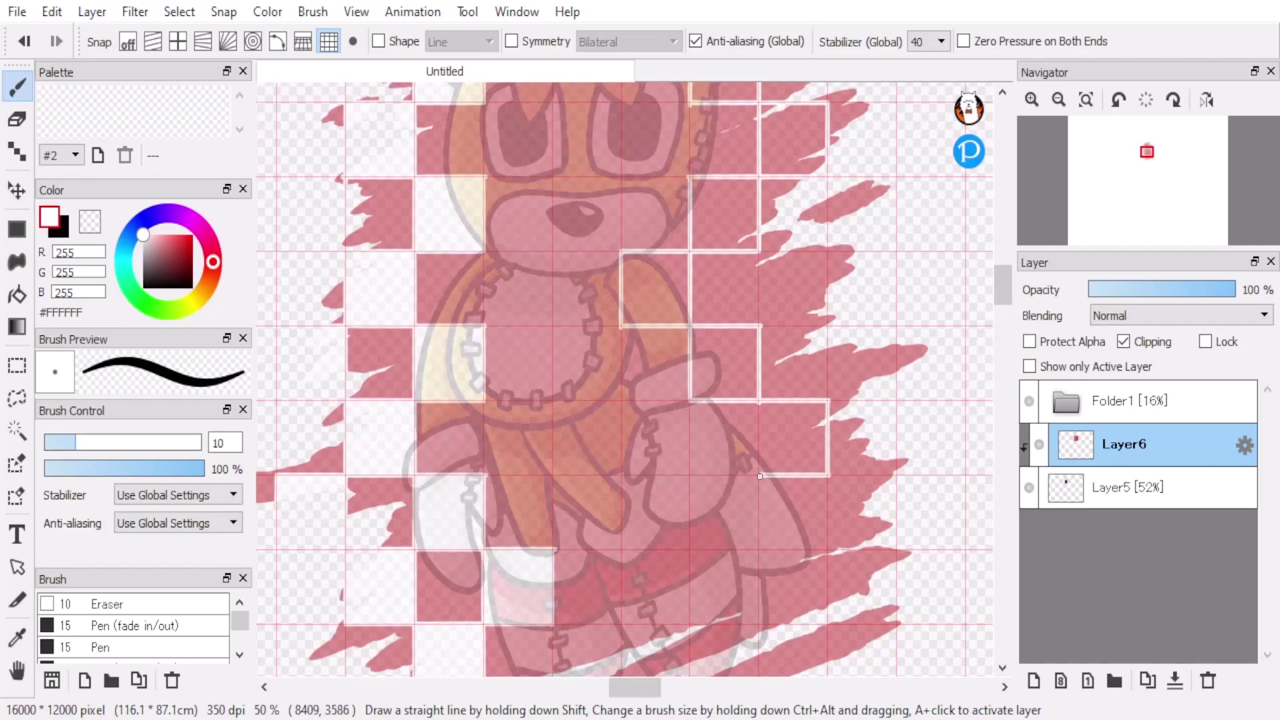
{"action": "scroll", "coordinate": [829, 540], "scroll_direction": "down", "scroll_amount": 2}
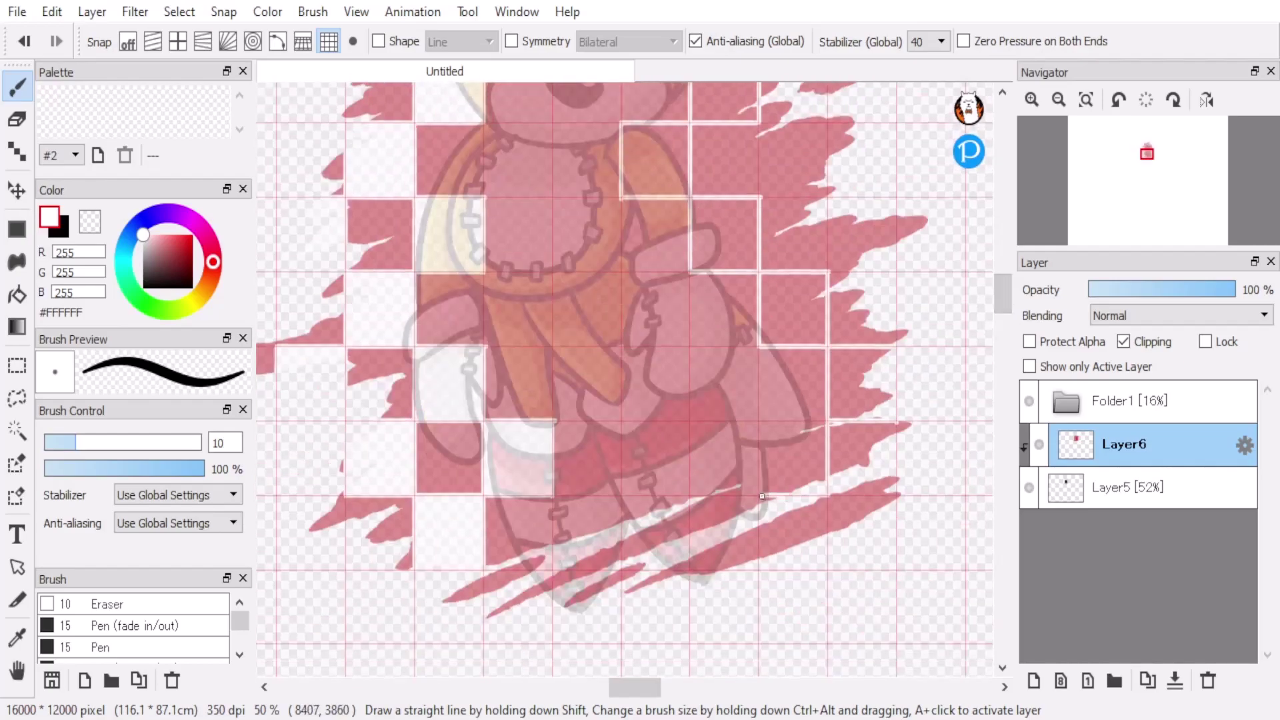
{"action": "scroll", "coordinate": [761, 450], "scroll_direction": "down", "scroll_amount": 1}
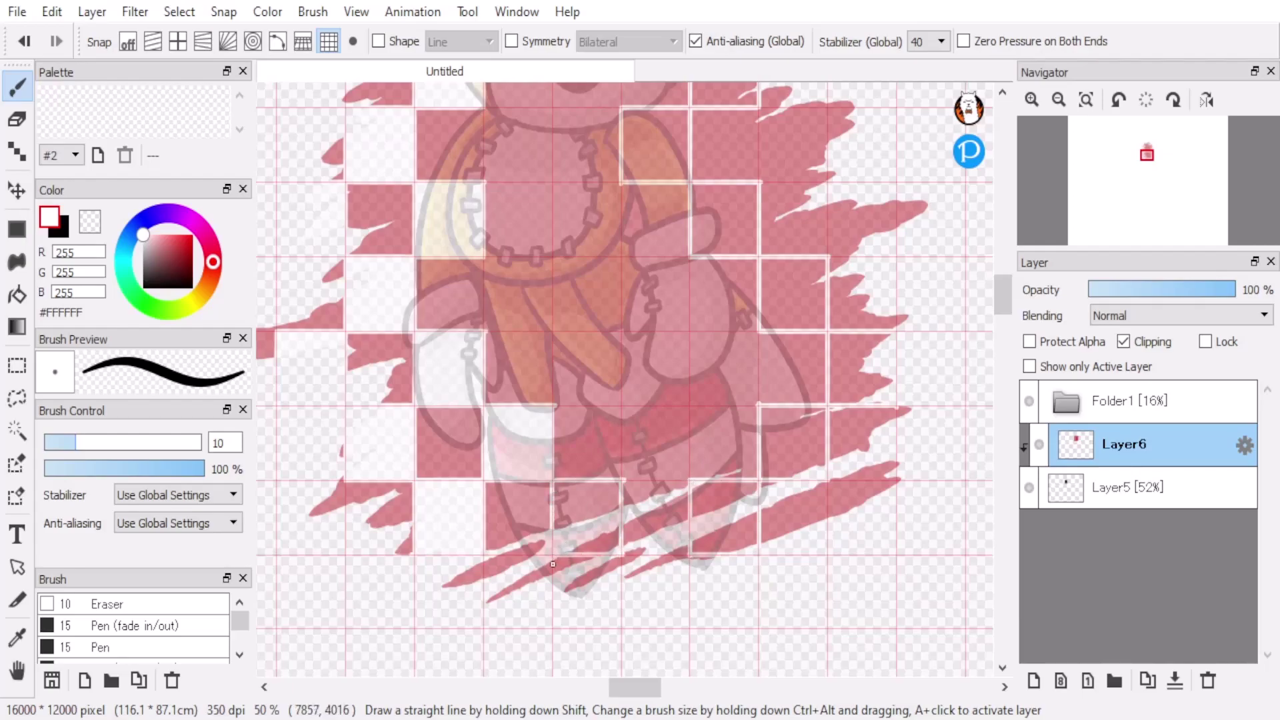
- Hide Folder1 and turn off grid snapping
{"action": "left_click", "coordinate": [1029, 401]}
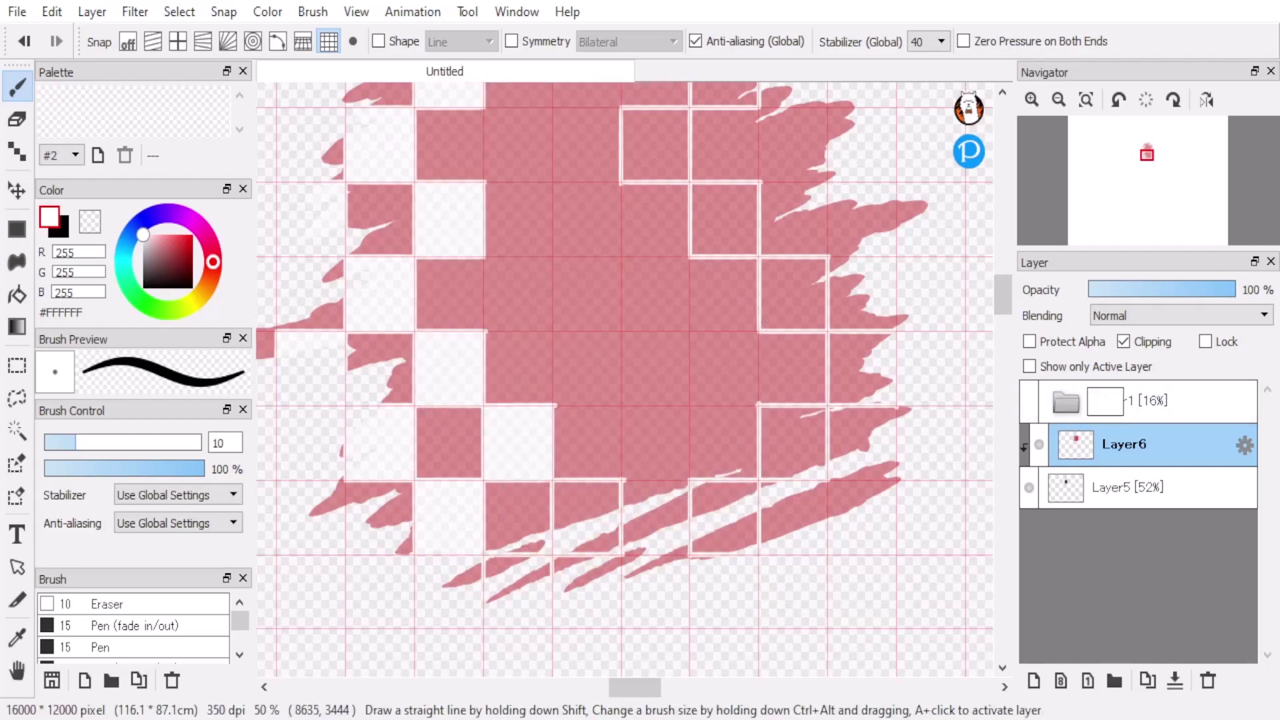
{"action": "left_click", "coordinate": [329, 41]}
{"action": "left_click", "coordinate": [1127, 487]}
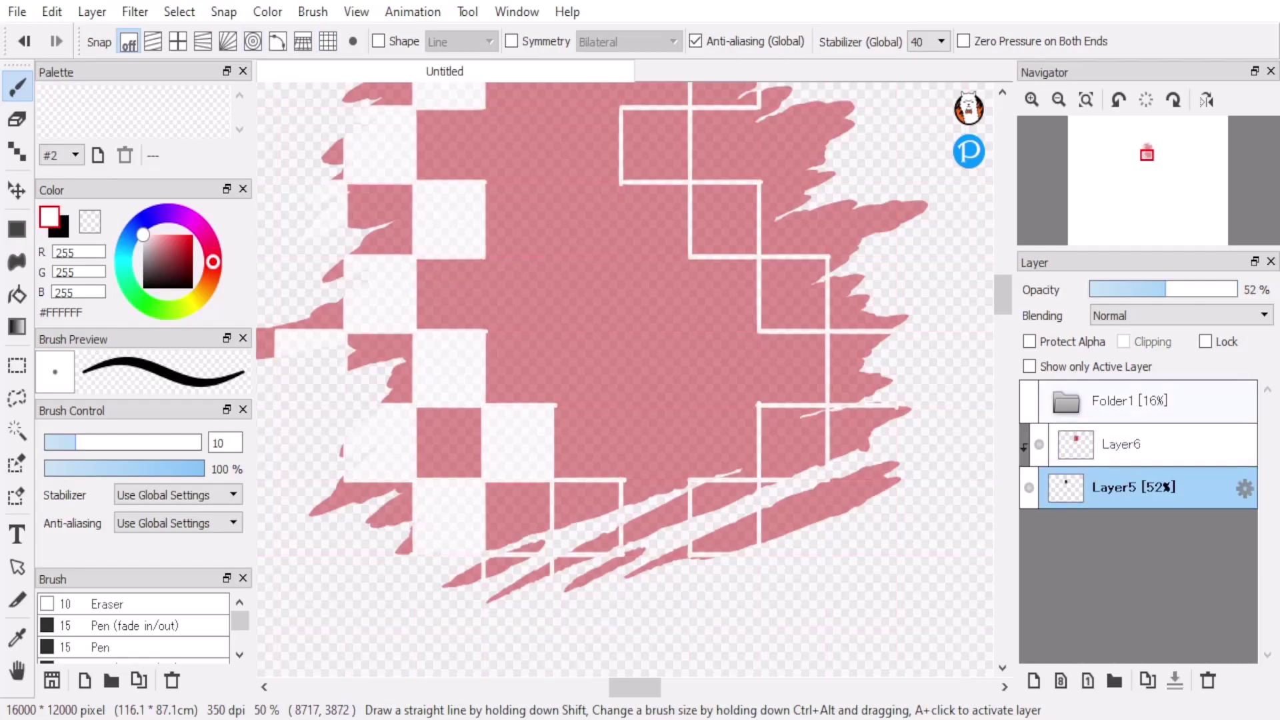
{"action": "key", "text": "u"}
{"action": "left_click_drag", "start_coordinate": [485, 556], "coordinate": [550, 625]}
{"action": "key", "text": "ctrl+z"}
- Fill the outlined checker squares white along the bottom and lower right of the backdrop on Layer6 using the Rectangle tool
{"action": "left_click", "coordinate": [1127, 444]}
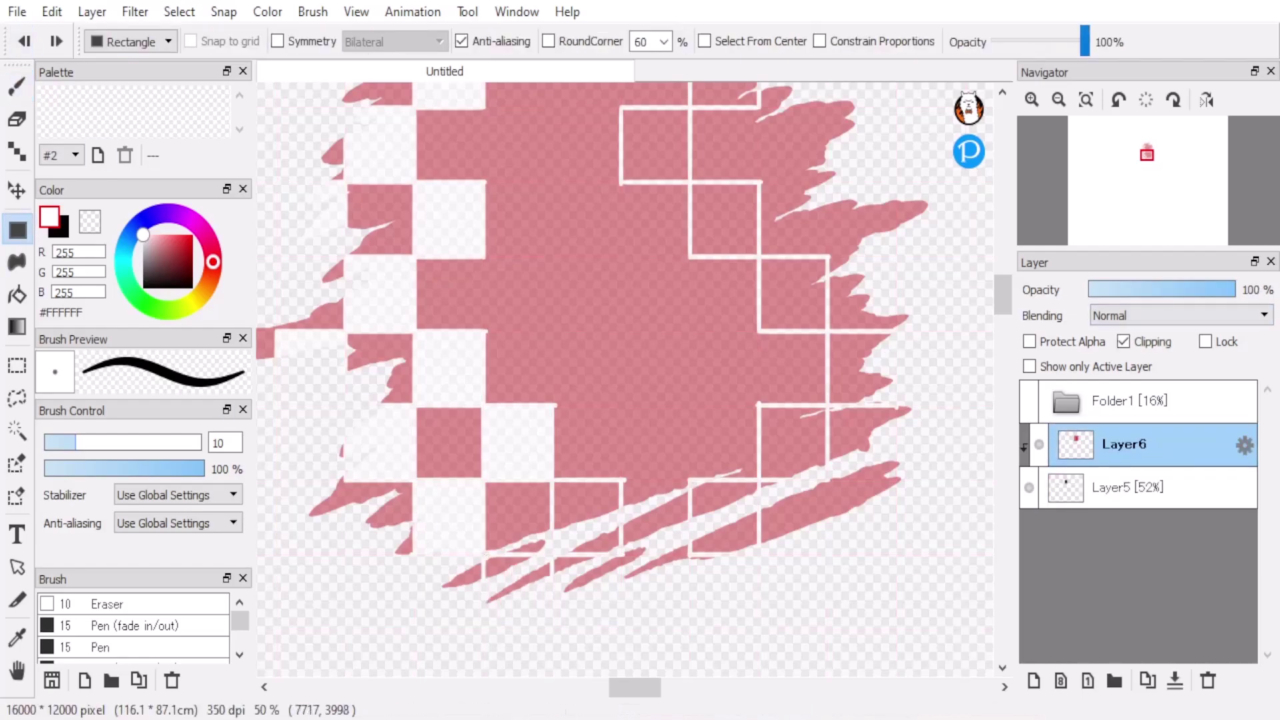
{"action": "left_click_drag", "start_coordinate": [554, 536], "coordinate": [624, 479]}
{"action": "left_click_drag", "start_coordinate": [690, 558], "coordinate": [758, 480]}
{"action": "left_click_drag", "start_coordinate": [760, 482], "coordinate": [828, 330]}
{"action": "scroll", "coordinate": [800, 400], "scroll_direction": "up", "scroll_amount": 3}
{"action": "left_click_drag", "start_coordinate": [758, 382], "coordinate": [832, 462]}
{"action": "left_click_drag", "start_coordinate": [759, 311], "coordinate": [690, 386]}
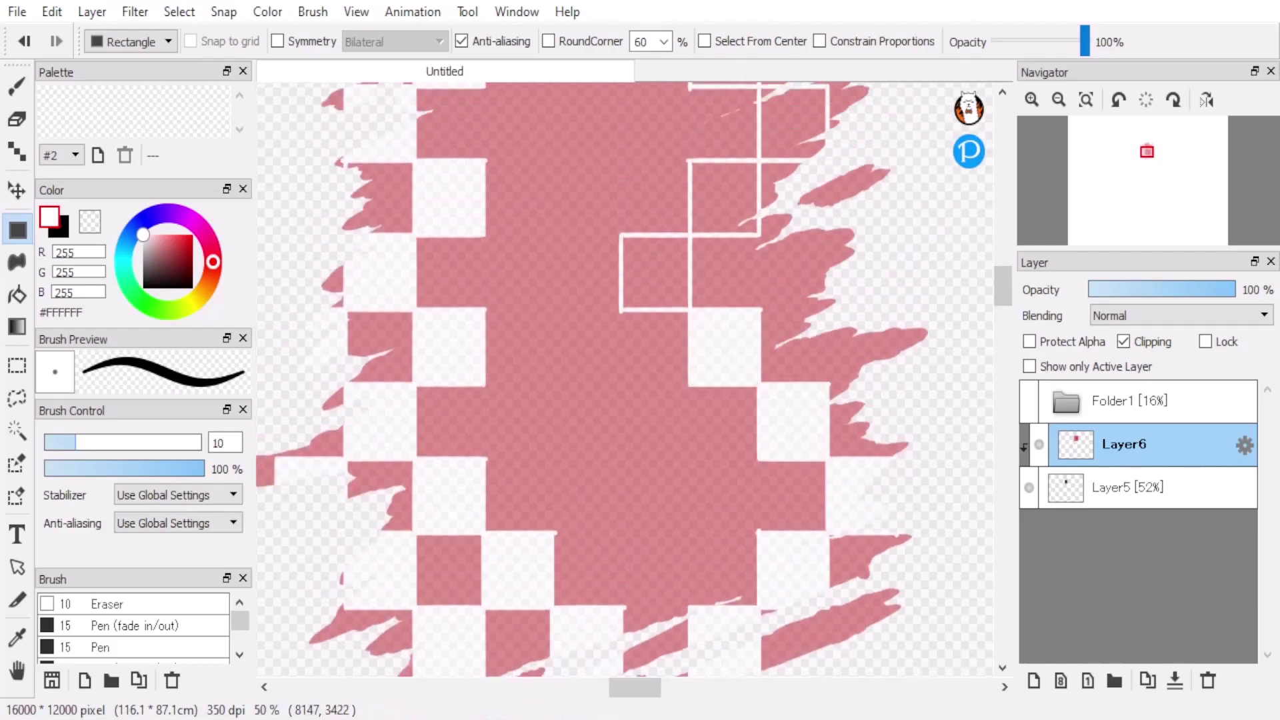
{"action": "left_click_drag", "start_coordinate": [686, 308], "coordinate": [622, 236]}
- Fill the outlined checker squares white along the upper right and top of the backdrop on Layer6
{"action": "scroll", "coordinate": [622, 236], "scroll_direction": "up", "scroll_amount": 3}
{"action": "left_click_drag", "start_coordinate": [689, 384], "coordinate": [761, 305]}
{"action": "left_click_drag", "start_coordinate": [758, 306], "coordinate": [820, 234]}
{"action": "scroll", "coordinate": [820, 234], "scroll_direction": "up", "scroll_amount": 4}
{"action": "left_click_drag", "start_coordinate": [758, 438], "coordinate": [827, 287]}
{"action": "left_click_drag", "start_coordinate": [691, 367], "coordinate": [620, 289]}
{"action": "left_click_drag", "start_coordinate": [622, 296], "coordinate": [554, 221]}
{"action": "left_click_drag", "start_coordinate": [555, 358], "coordinate": [485, 287]}
{"action": "scroll", "coordinate": [485, 287], "scroll_direction": "down", "scroll_amount": 3}
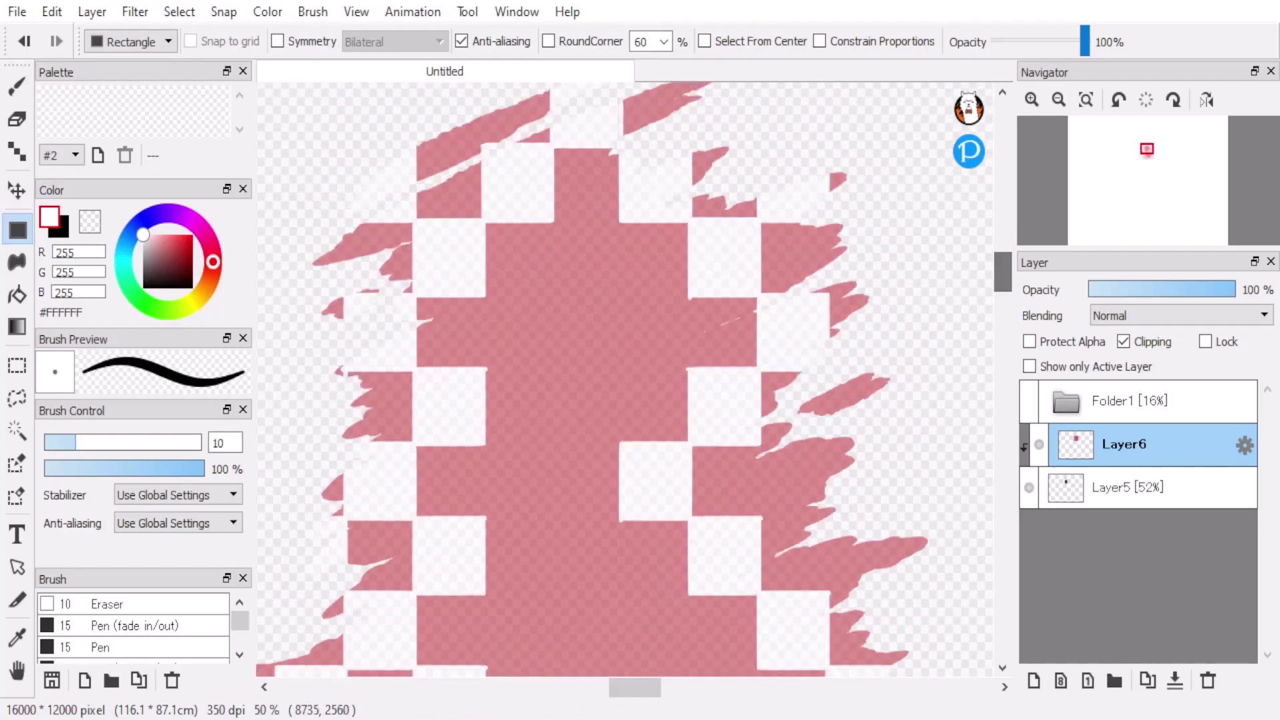
- Show Folder1 and extend the white checker grid lines over the backdrop's outer squares with the grid-snapped Pen on Layer6
{"action": "left_click", "coordinate": [1029, 401]}
{"action": "key", "text": "b"}
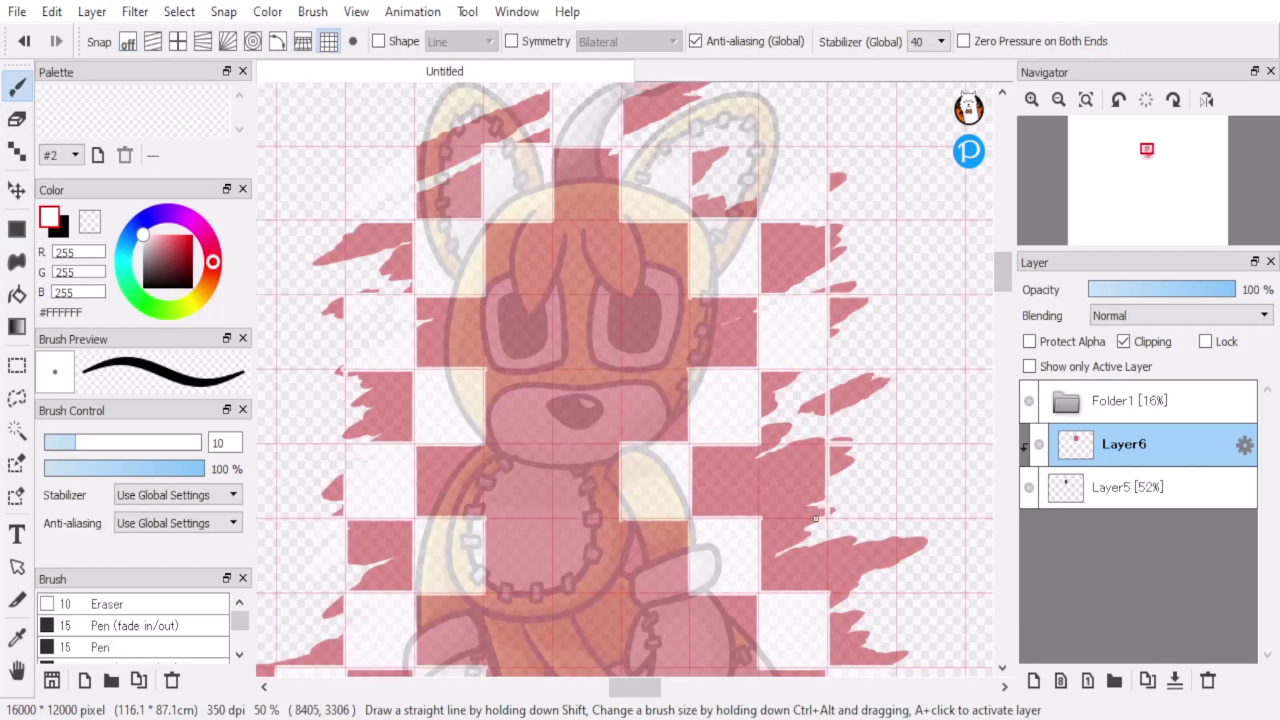
{"action": "scroll", "coordinate": [798, 445], "scroll_direction": "down", "scroll_amount": 3}
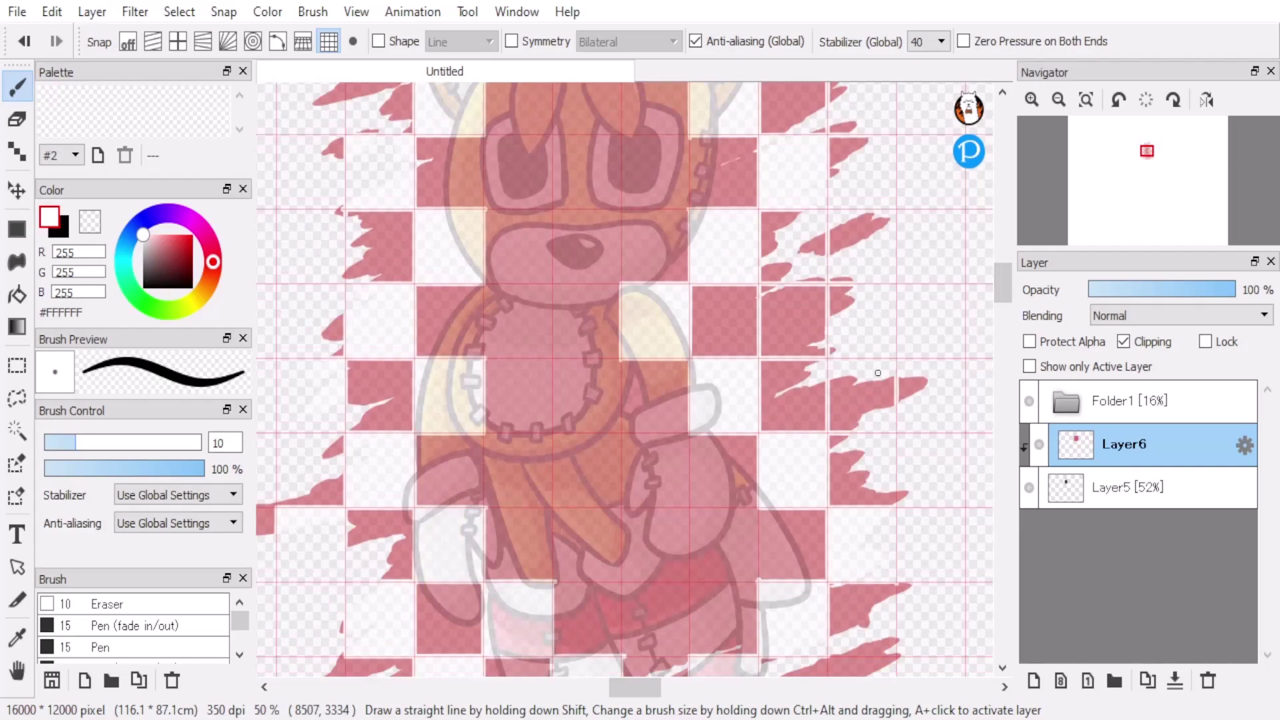
{"action": "scroll", "coordinate": [878, 373], "scroll_direction": "down", "scroll_amount": 3}
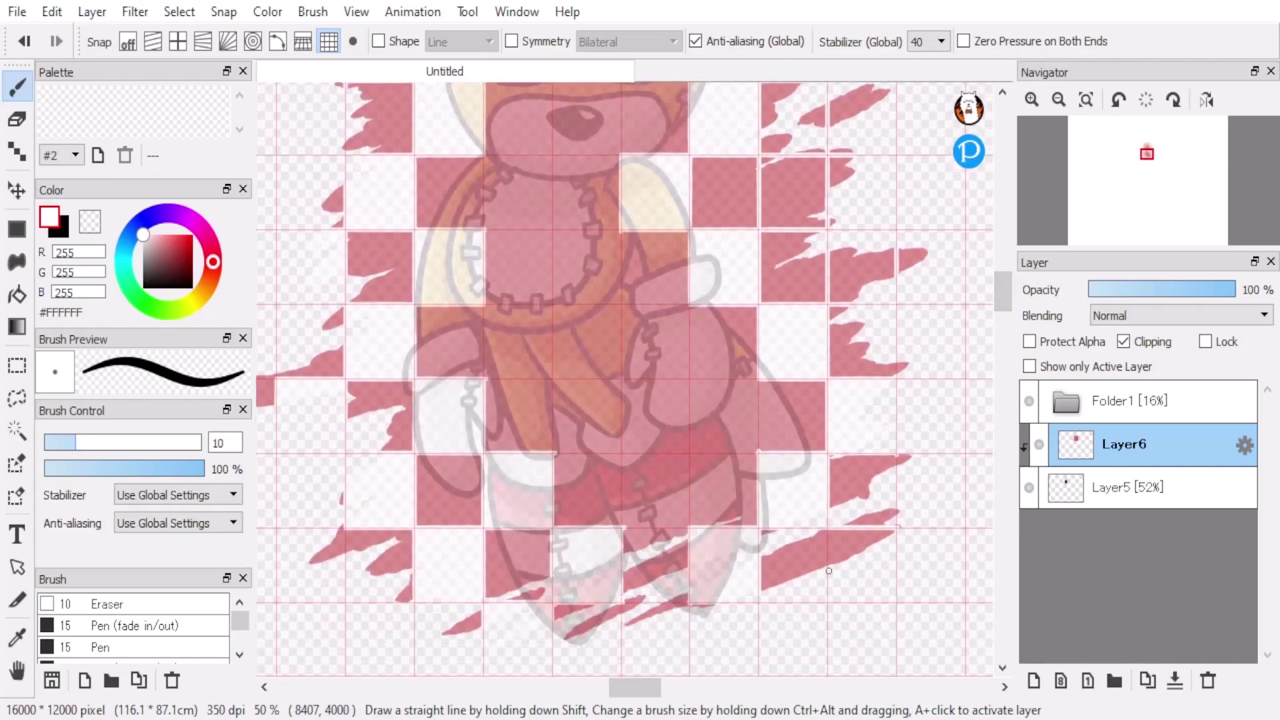
{"action": "scroll", "coordinate": [344, 527], "scroll_direction": "left", "scroll_amount": 5}
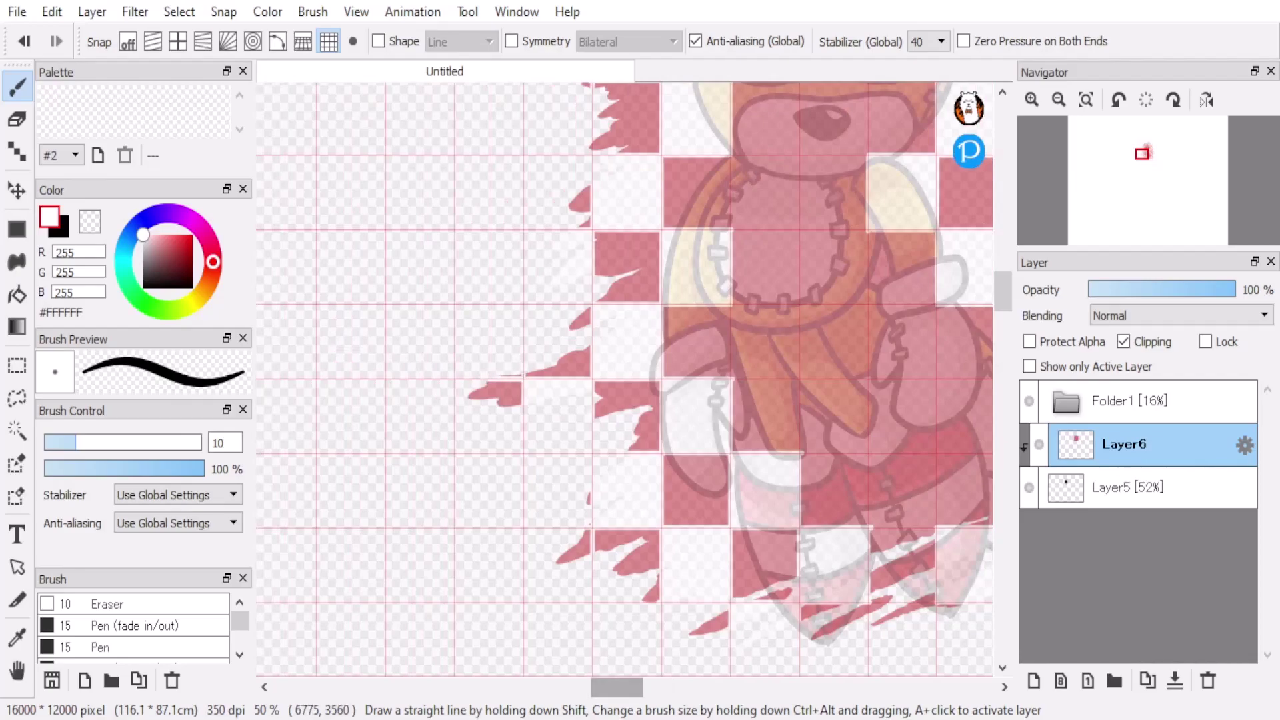
{"action": "scroll", "coordinate": [259, 366], "scroll_direction": "right", "scroll_amount": 6}
- Raise Layer5's opacity to 100%
{"action": "left_click", "coordinate": [1134, 487]}
{"action": "scroll", "coordinate": [259, 366], "scroll_direction": "left", "scroll_amount": 2}
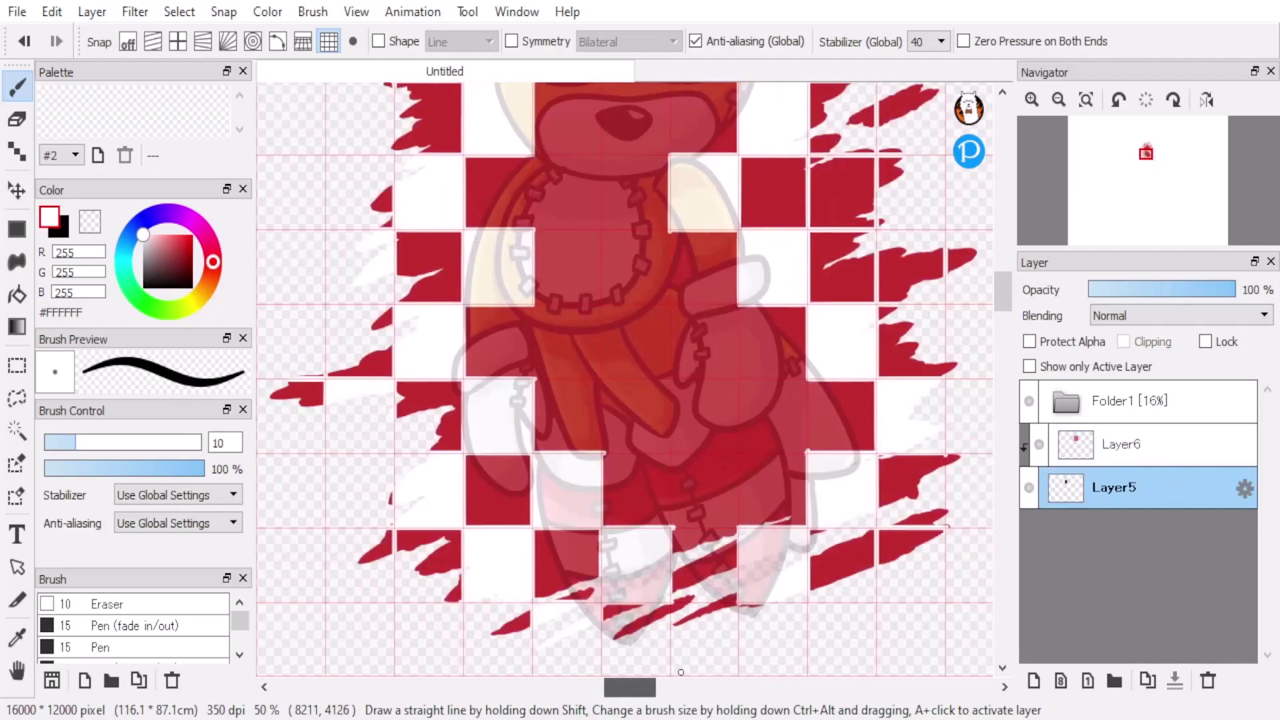
- Raise Folder1's opacity to 58% to see the character over the checker backdrop
{"action": "left_click", "coordinate": [1133, 401]}
{"action": "left_click_drag", "start_coordinate": [1142, 290], "coordinate": [1175, 289]}
{"action": "scroll", "coordinate": [623, 379], "scroll_direction": "right", "scroll_amount": 3}
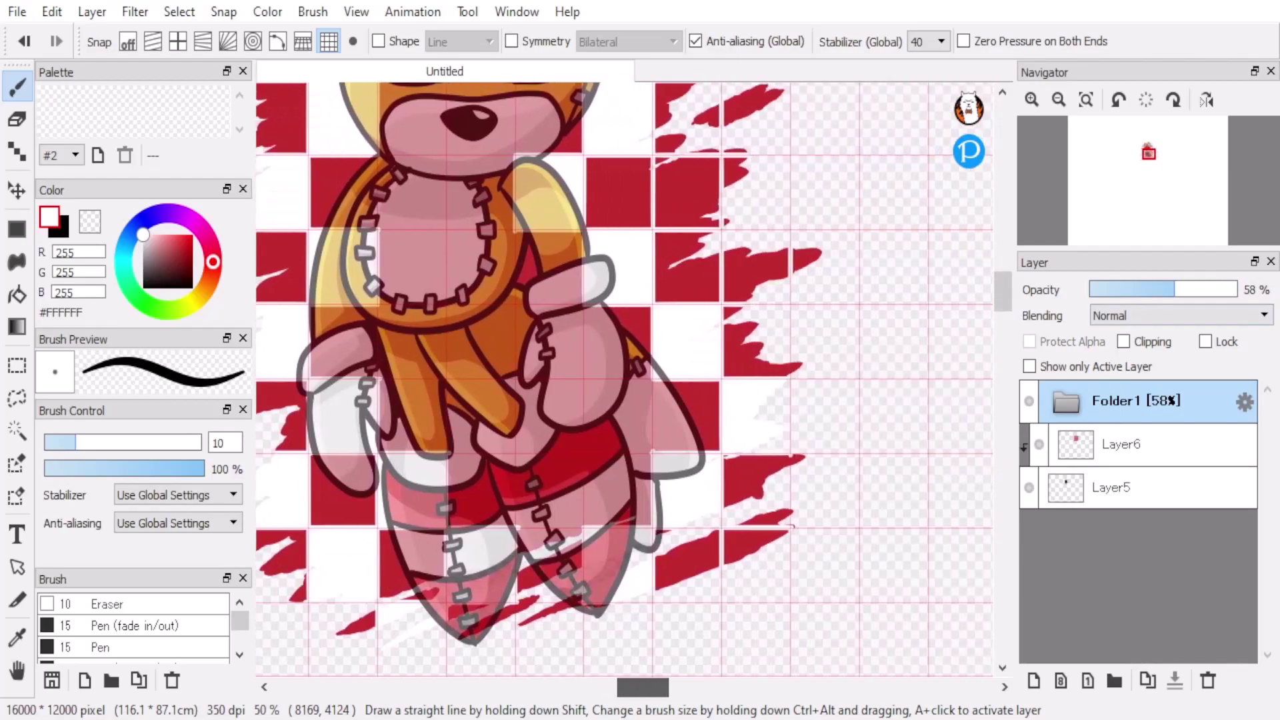
{"action": "scroll", "coordinate": [624, 380], "scroll_direction": "right", "scroll_amount": 1}
{"action": "scroll", "coordinate": [625, 380], "scroll_direction": "up", "scroll_amount": 5}
- Fill a remaining outlined checker square white beside the character's head on Layer6 with the Bucket tool
{"action": "left_click", "coordinate": [1134, 444]}
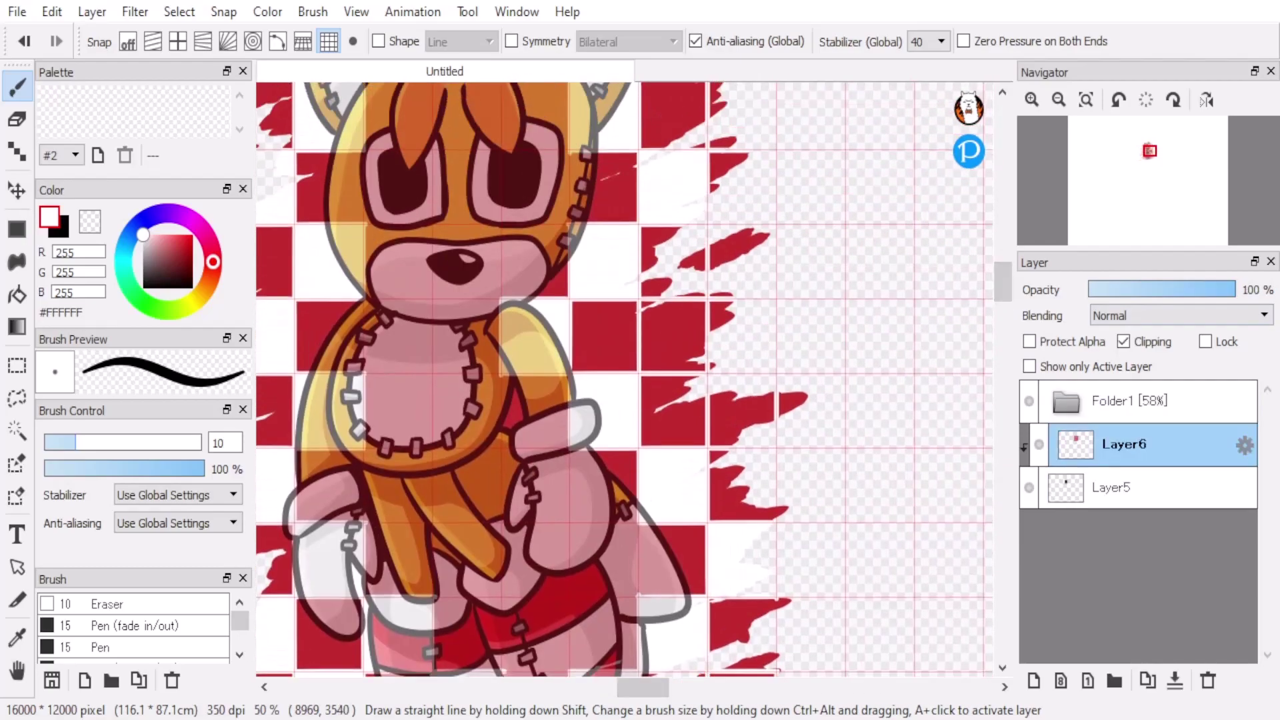
{"action": "key", "text": "g"}
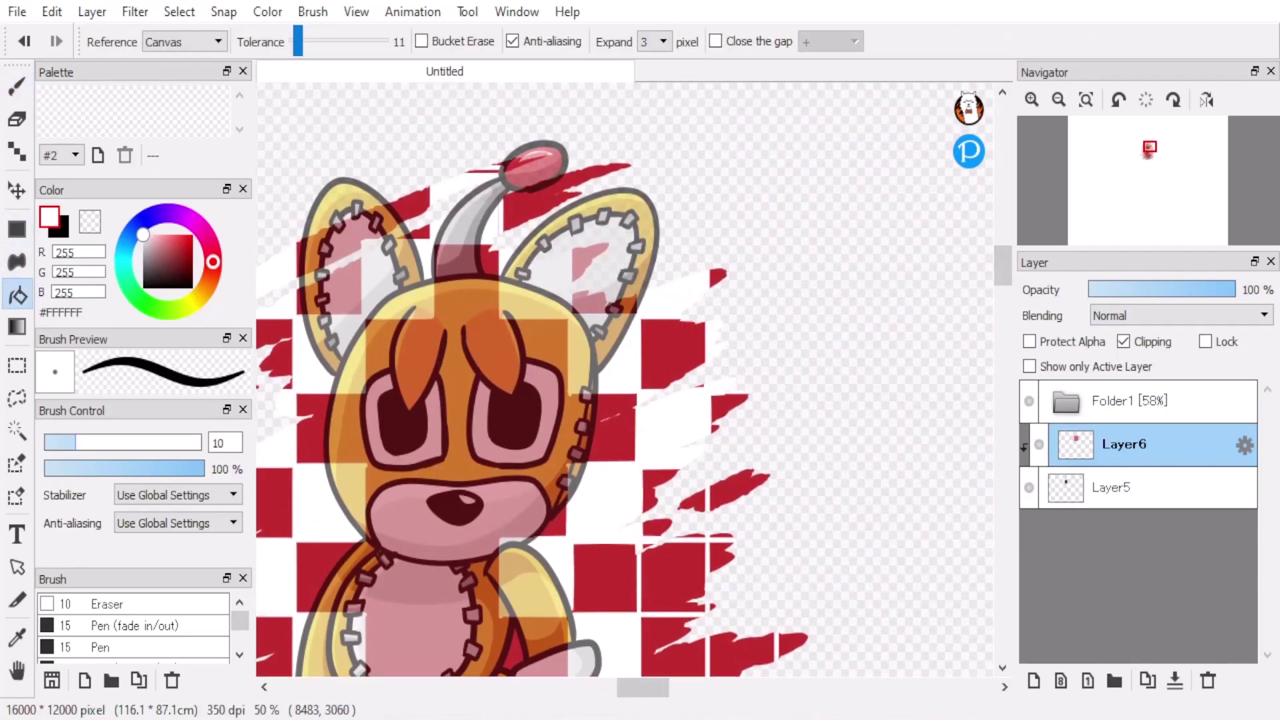
{"action": "scroll", "coordinate": [625, 380], "scroll_direction": "down", "scroll_amount": 3}
{"action": "left_click", "coordinate": [672, 448]}
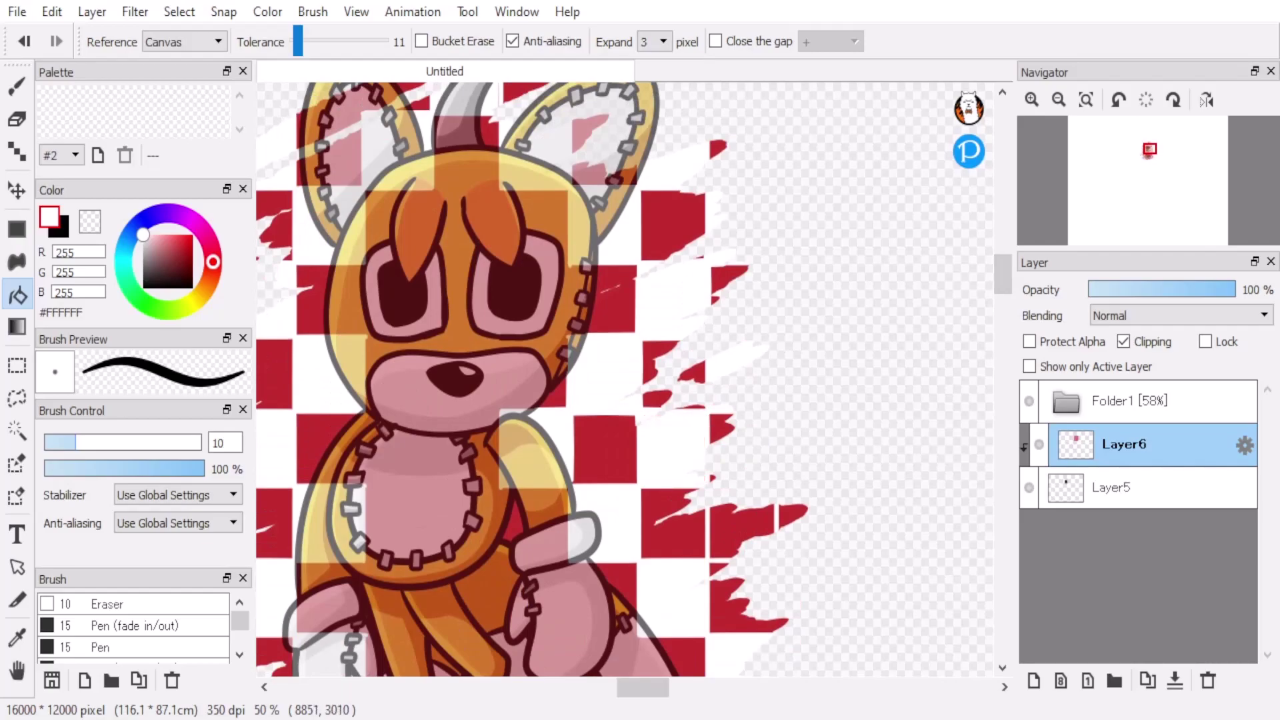
{"action": "left_click", "coordinate": [25, 41]}
{"action": "left_click", "coordinate": [56, 41]}
{"action": "left_click", "coordinate": [56, 42]}
- Fill an outer checker square white at the backdrop's lower-right edge on Layer6 with the Rectangle tool
{"action": "scroll", "coordinate": [624, 380], "scroll_direction": "up", "scroll_amount": 6}
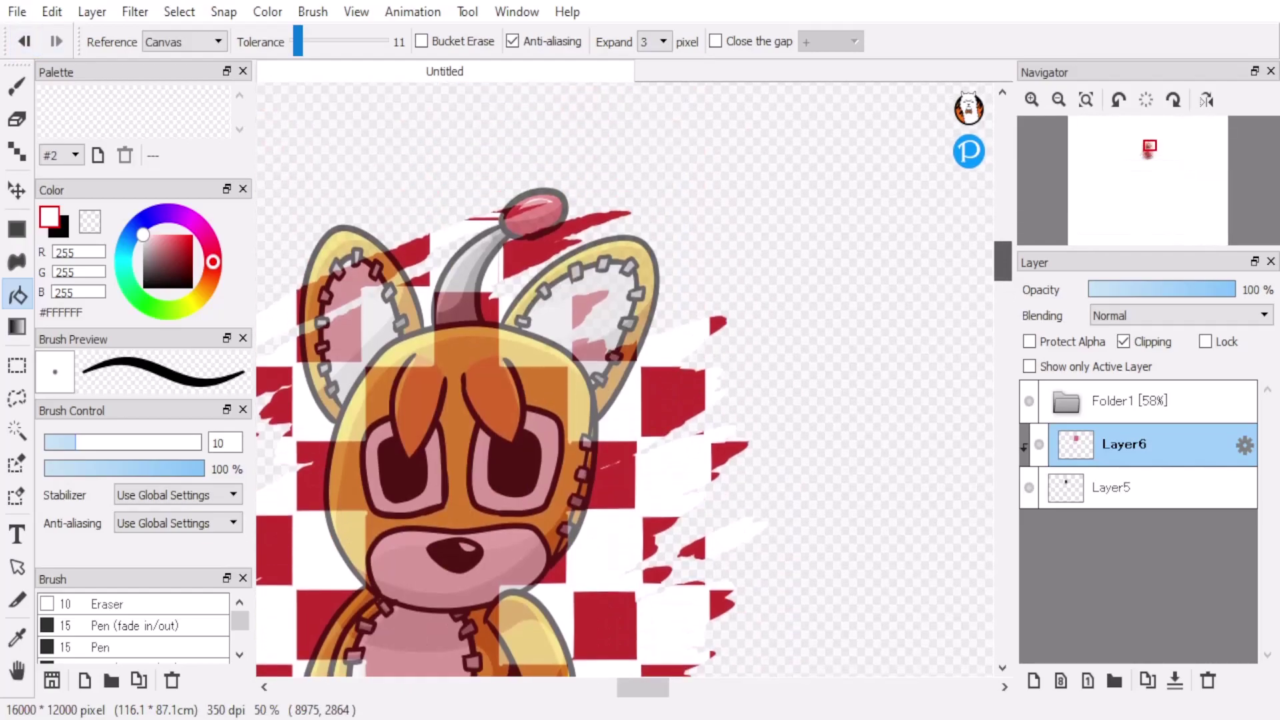
{"action": "key", "text": "b"}
{"action": "key", "text": "u"}
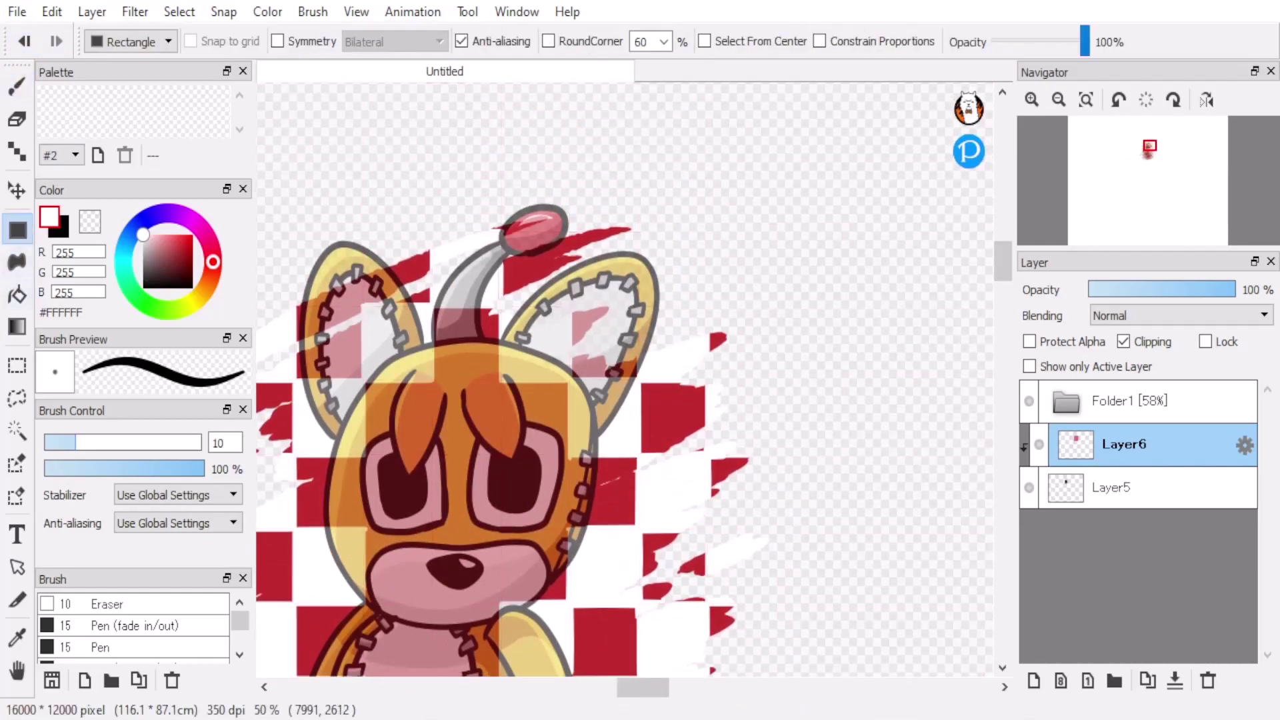
{"action": "scroll", "coordinate": [710, 494], "scroll_direction": "down", "scroll_amount": 14}
{"action": "left_click_drag", "start_coordinate": [709, 495], "coordinate": [777, 574]}
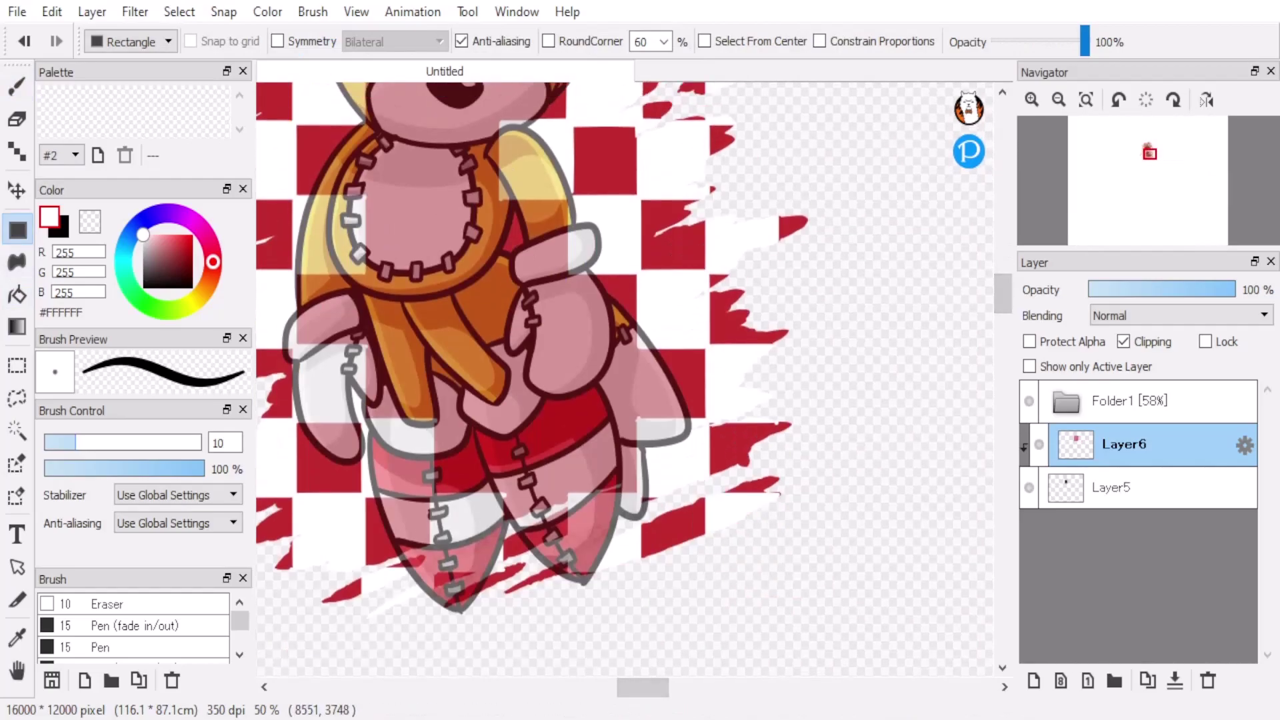
- Add Layer7 clipped above Layer6 and draw a vertical gradient over the checker backdrop
{"action": "scroll", "coordinate": [631, 573], "scroll_direction": "left", "scroll_amount": 4}
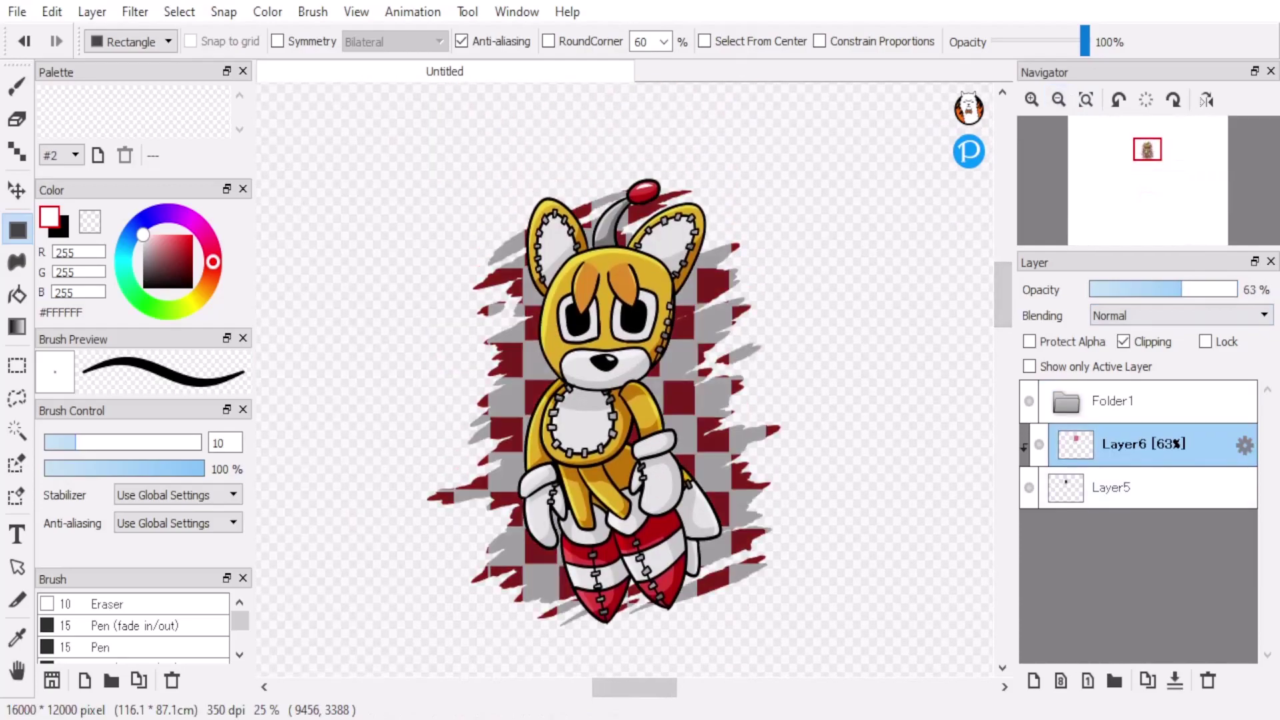
{"action": "key", "text": "ctrl+shift+n"}
{"action": "key", "text": "l"}
{"action": "key", "text": "g"}
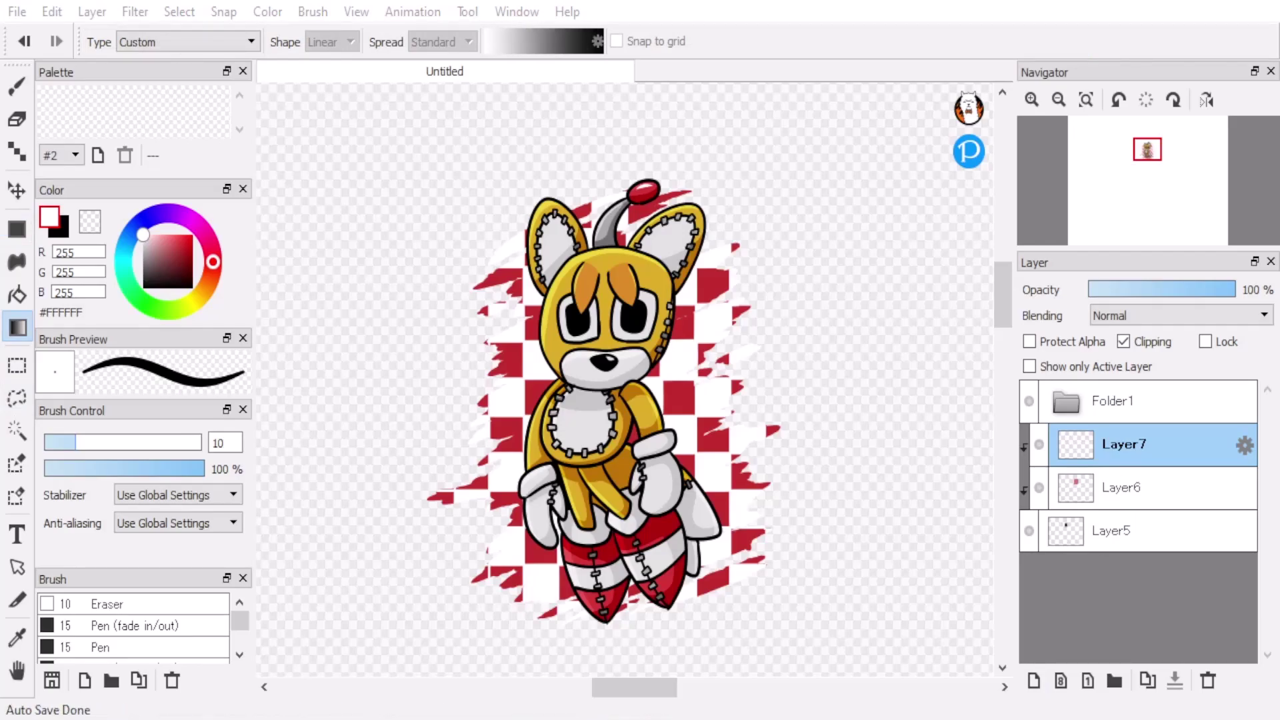
{"action": "left_click_drag", "start_coordinate": [615, 190], "coordinate": [628, 610]}
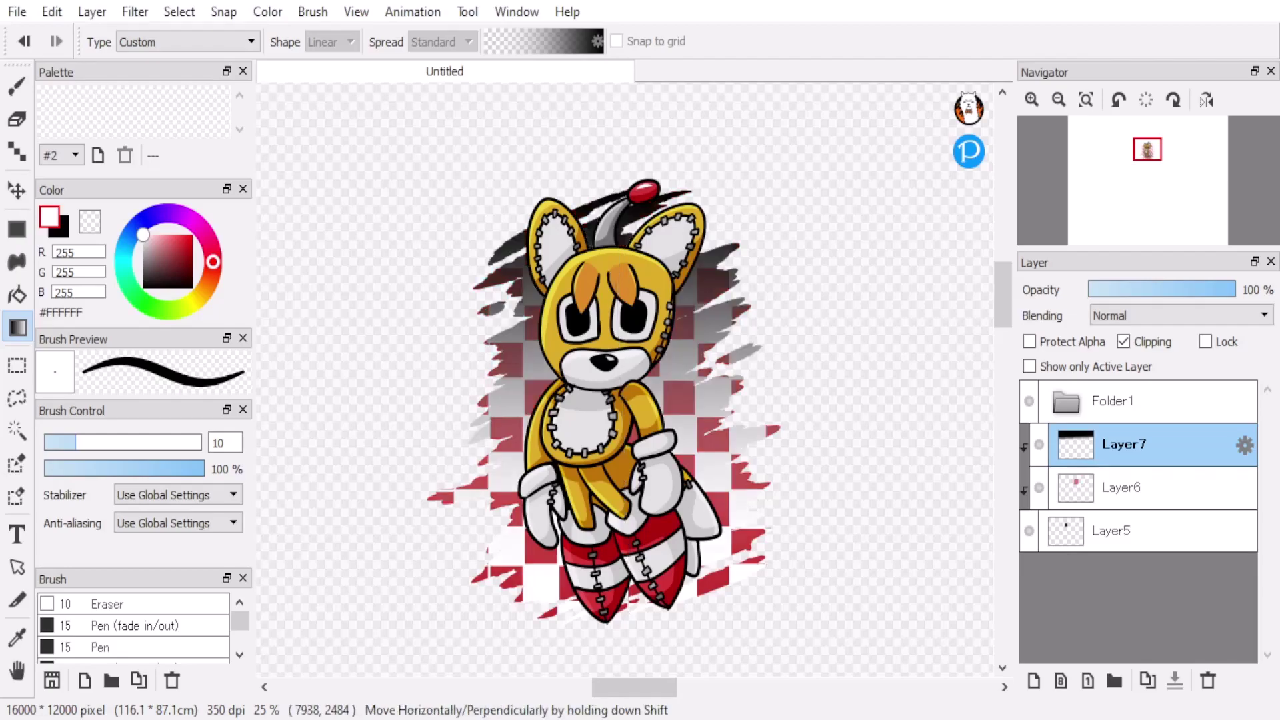
- Redraw Layer7's transparent-to-black gradient so it darkens the backdrop's lower part, and lower the layer's opacity to 55%
{"action": "key", "text": "ctrl+z"}
{"action": "key", "text": "ctrl+z"}
{"action": "key", "text": "ctrl+z"}
{"action": "key", "text": "ctrl+z"}
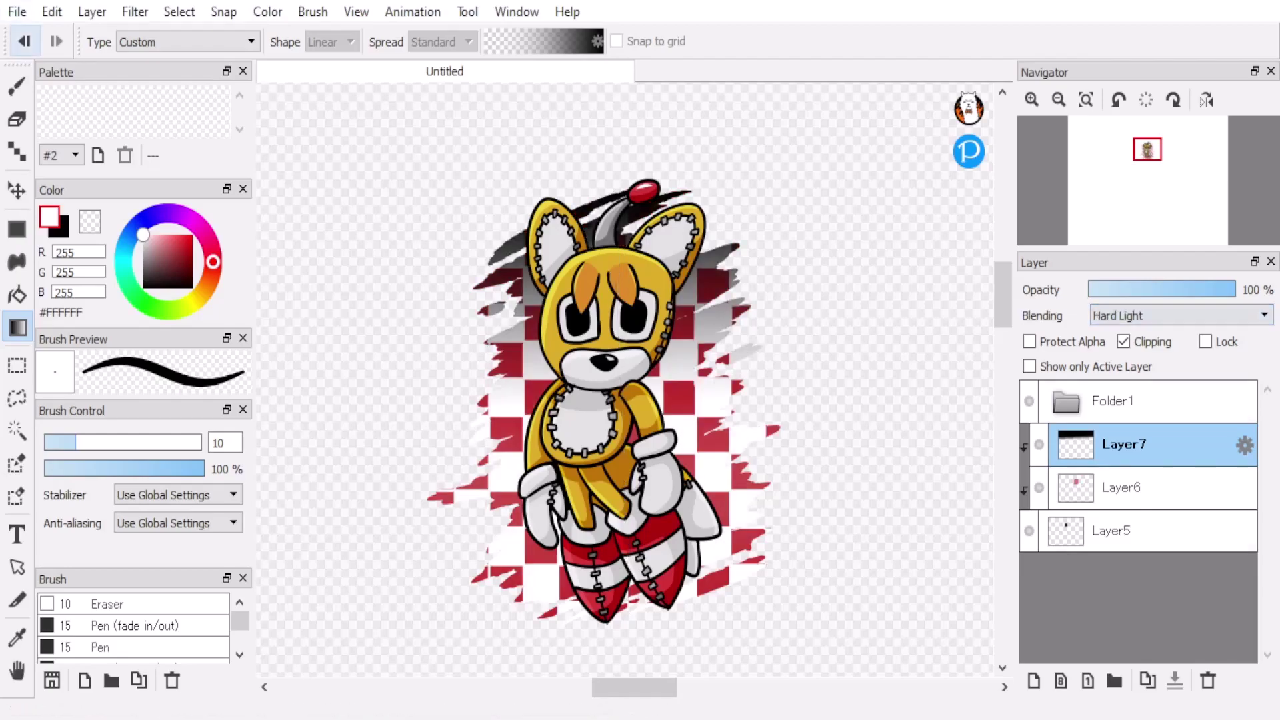
{"action": "left_click_drag", "start_coordinate": [599, 200], "coordinate": [629, 604]}
{"action": "left_click", "coordinate": [1123, 341]}
{"action": "key", "text": "ctrl+z"}
{"action": "left_click_drag", "start_coordinate": [638, 190], "coordinate": [622, 566]}
{"action": "left_click_drag", "start_coordinate": [1234, 289], "coordinate": [1170, 290]}
- Turn snapping off and airbrush a red #FF0000 glow at size 350 around the antenna's ball on Layer8 above Folder1
{"action": "key", "text": "ctrl+plus"}
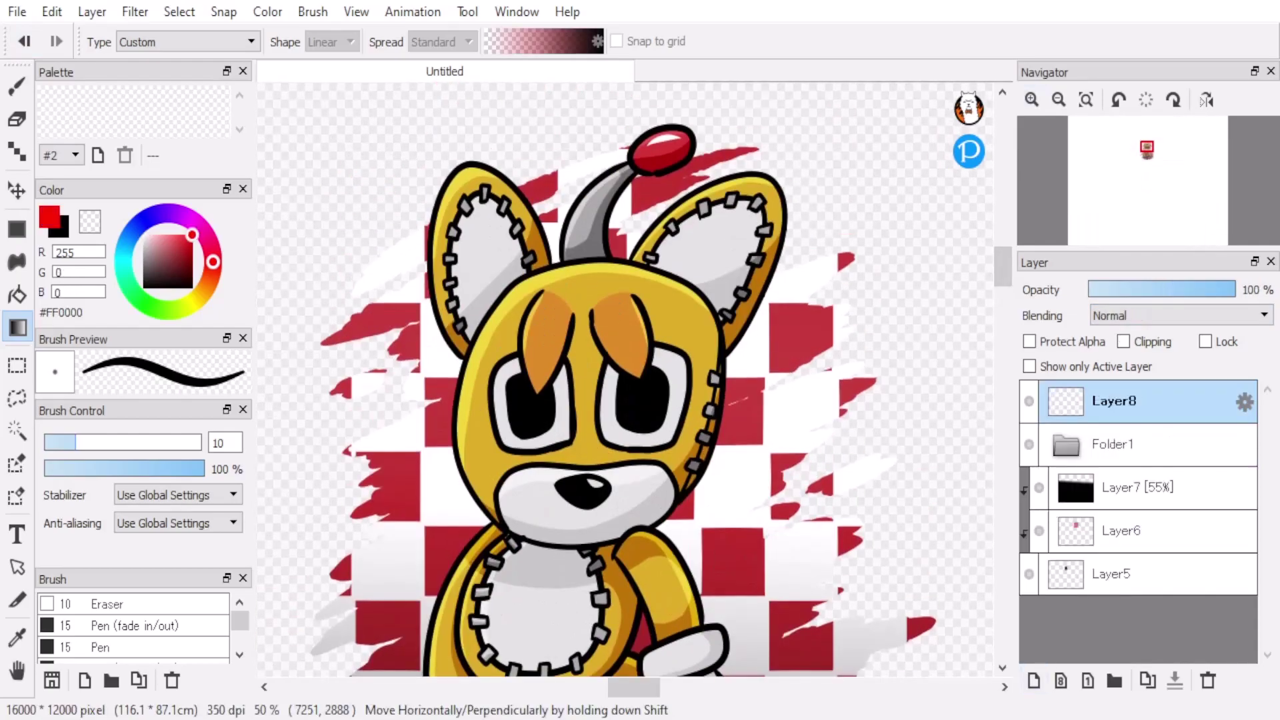
{"action": "left_click", "coordinate": [113, 646]}
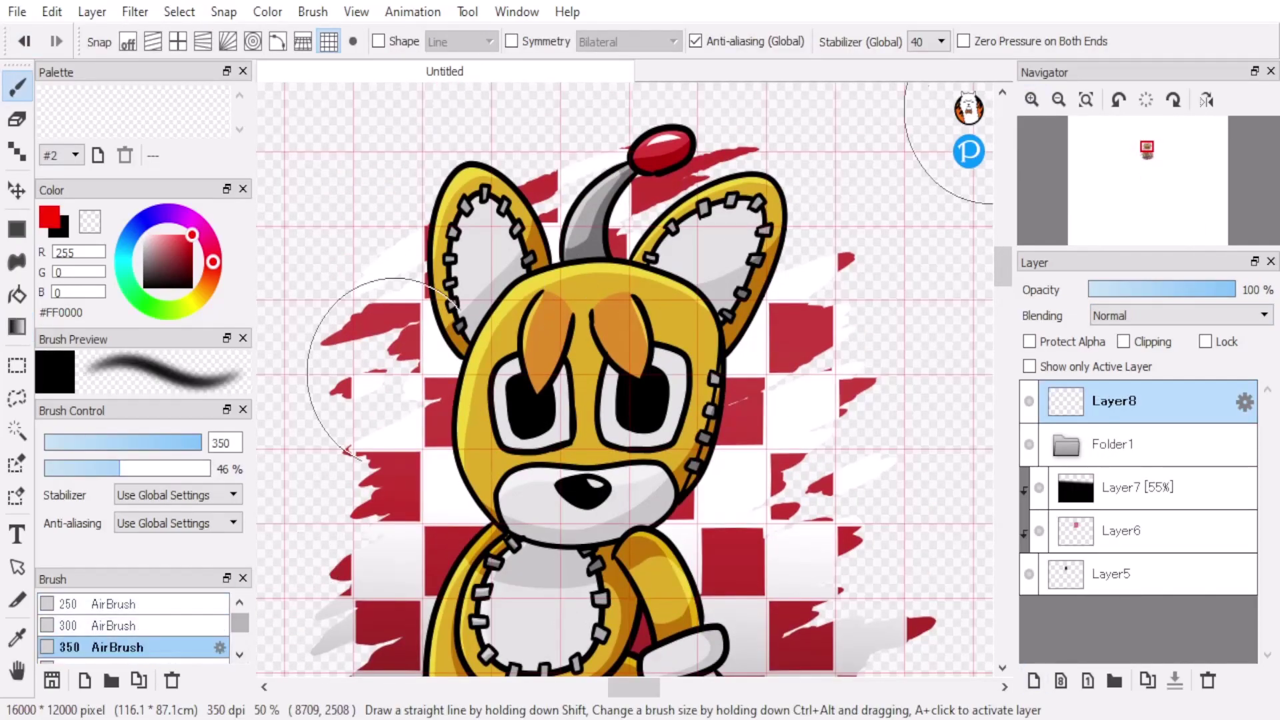
{"action": "key", "text": "ctrl+minus"}
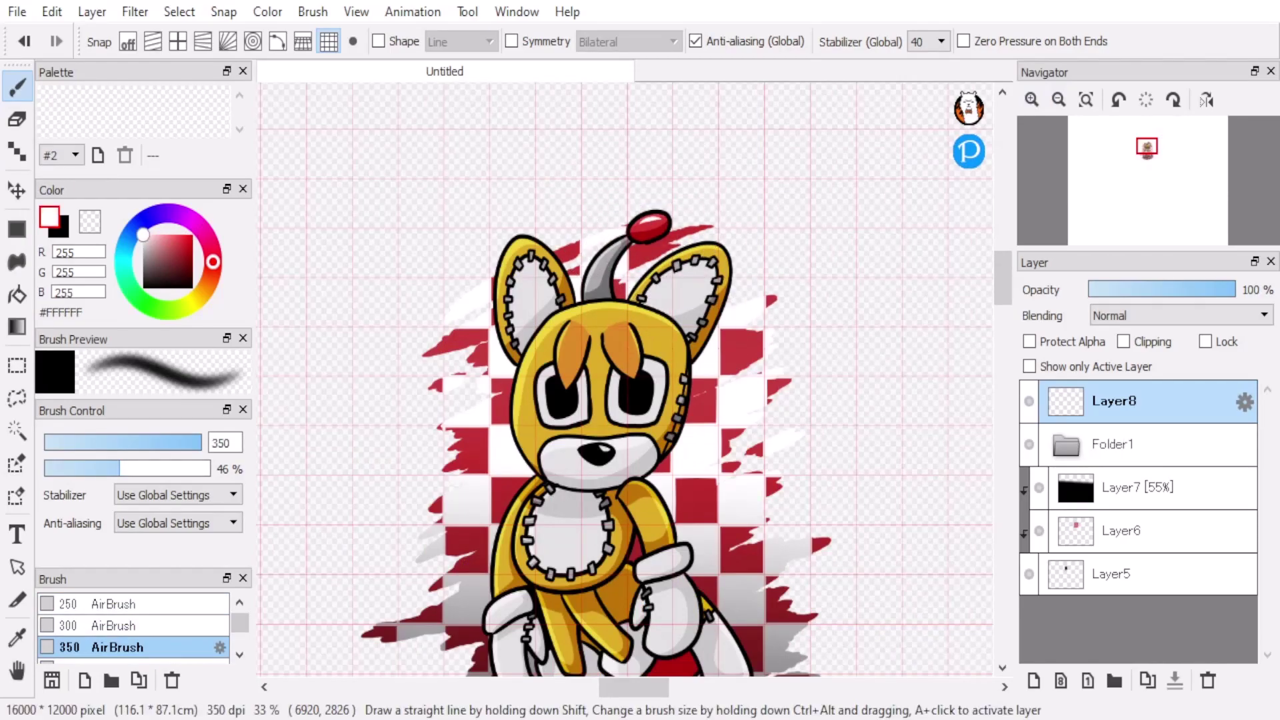
{"action": "left_click_drag", "start_coordinate": [665, 240], "coordinate": [800, 214]}
{"action": "key", "text": "ctrl+z"}
{"action": "left_click", "coordinate": [128, 41]}
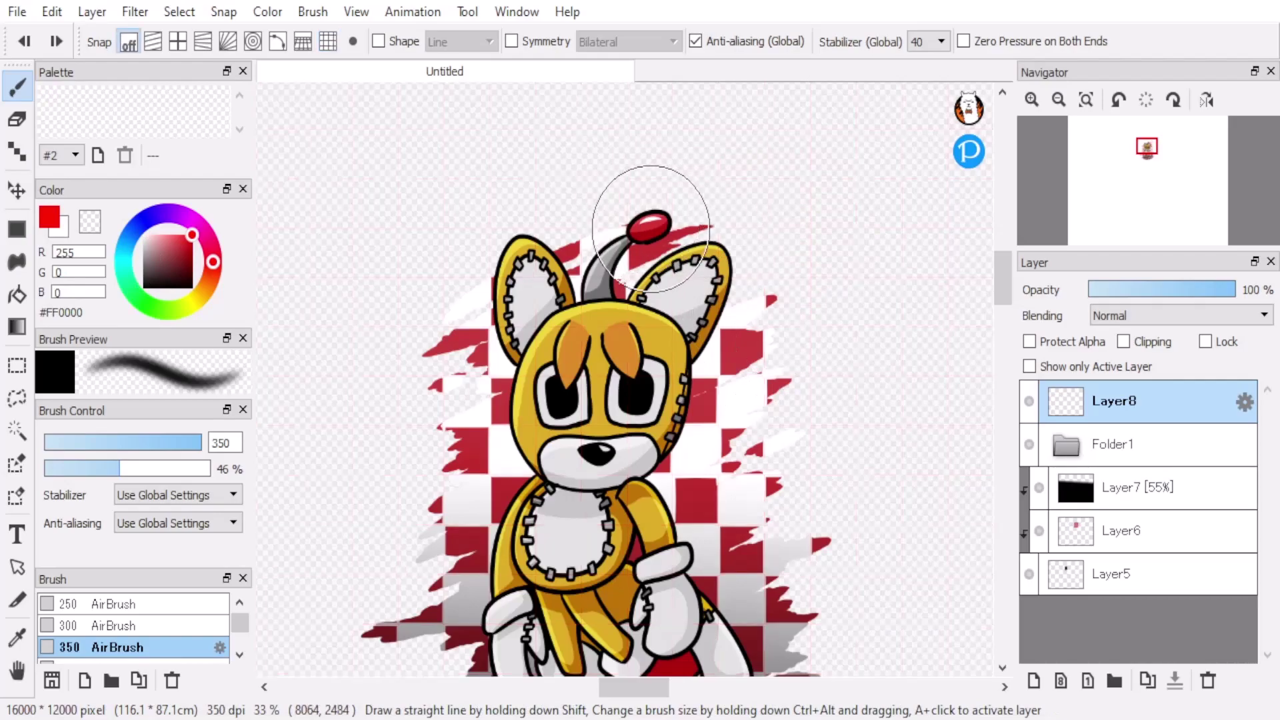
{"action": "left_click_drag", "start_coordinate": [656, 217], "coordinate": [647, 230]}
- Airbrush red glowing spots into both black pupils on Layer8 at brush size 100
{"action": "key", "text": "bracketleft"}
{"action": "key", "text": "bracketleft"}
{"action": "key", "text": "bracketleft"}
{"action": "key", "text": "bracketleft"}
{"action": "key", "text": "bracketleft"}
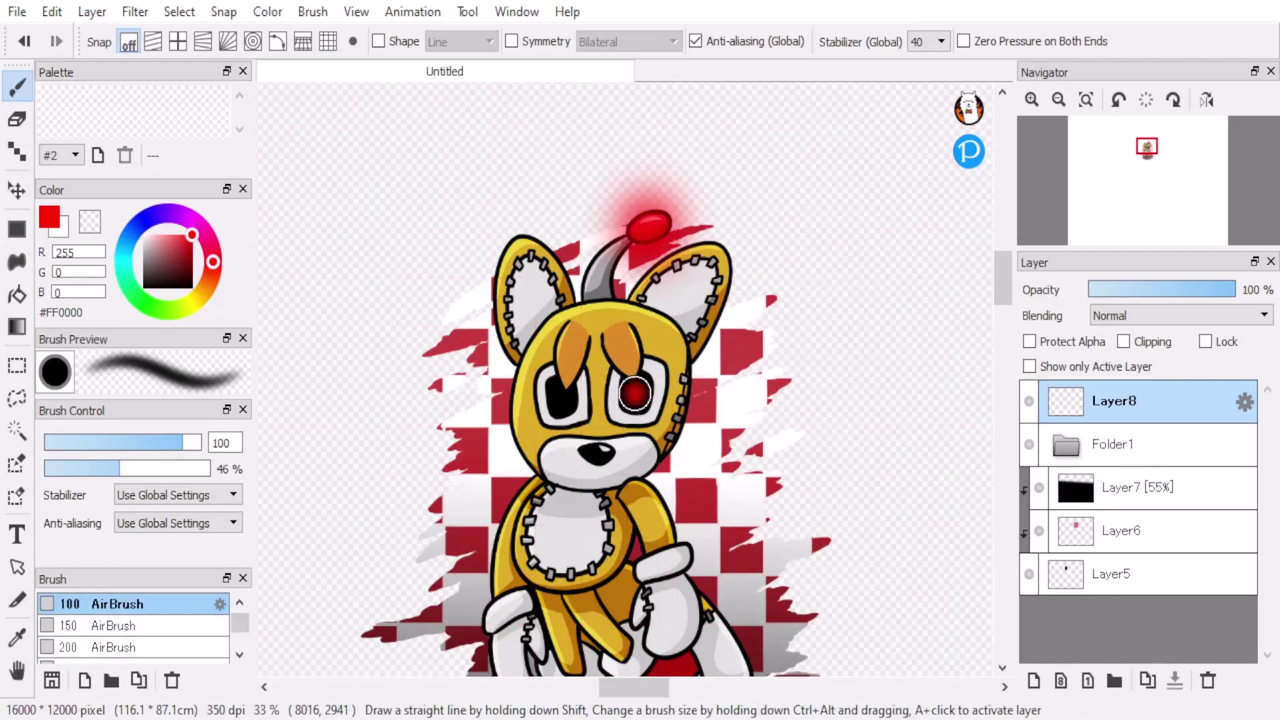
{"action": "scroll", "coordinate": [875, 510], "scroll_direction": "down", "scroll_amount": 1}
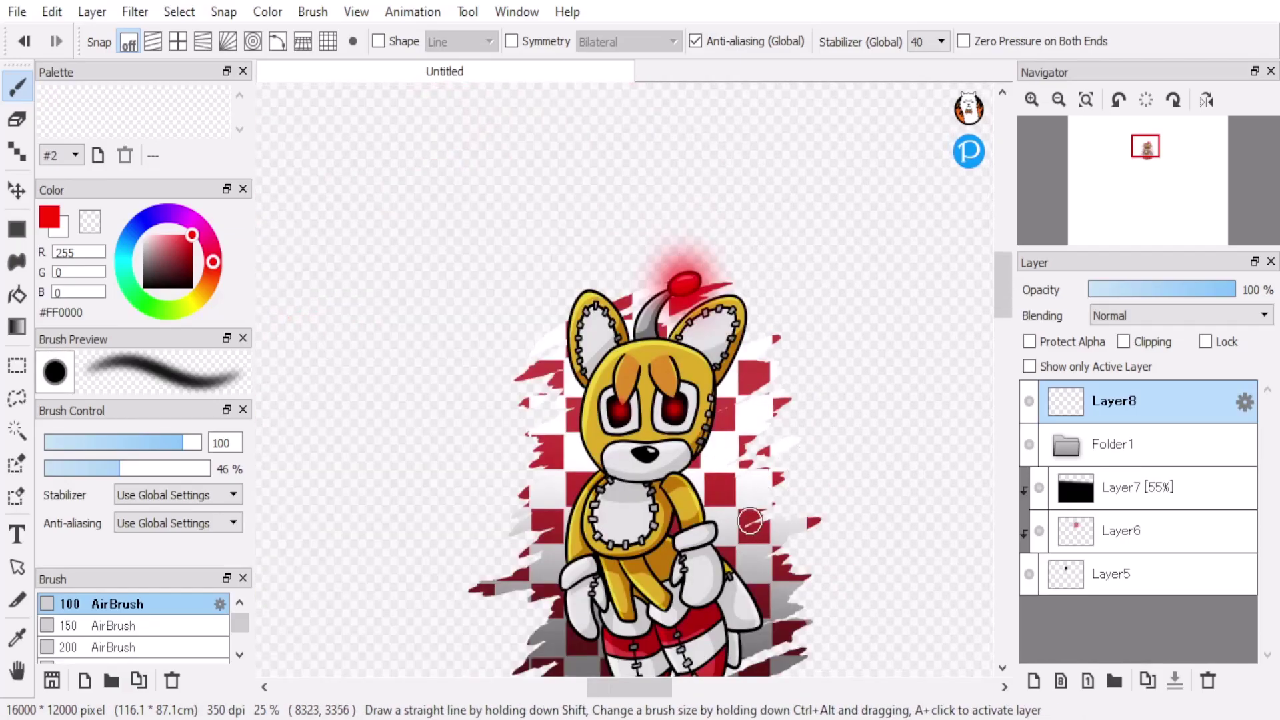
- Duplicate Folder1, merge the copied character layers into Layer2 and move it beneath the folders
{"action": "left_click", "coordinate": [1113, 444]}
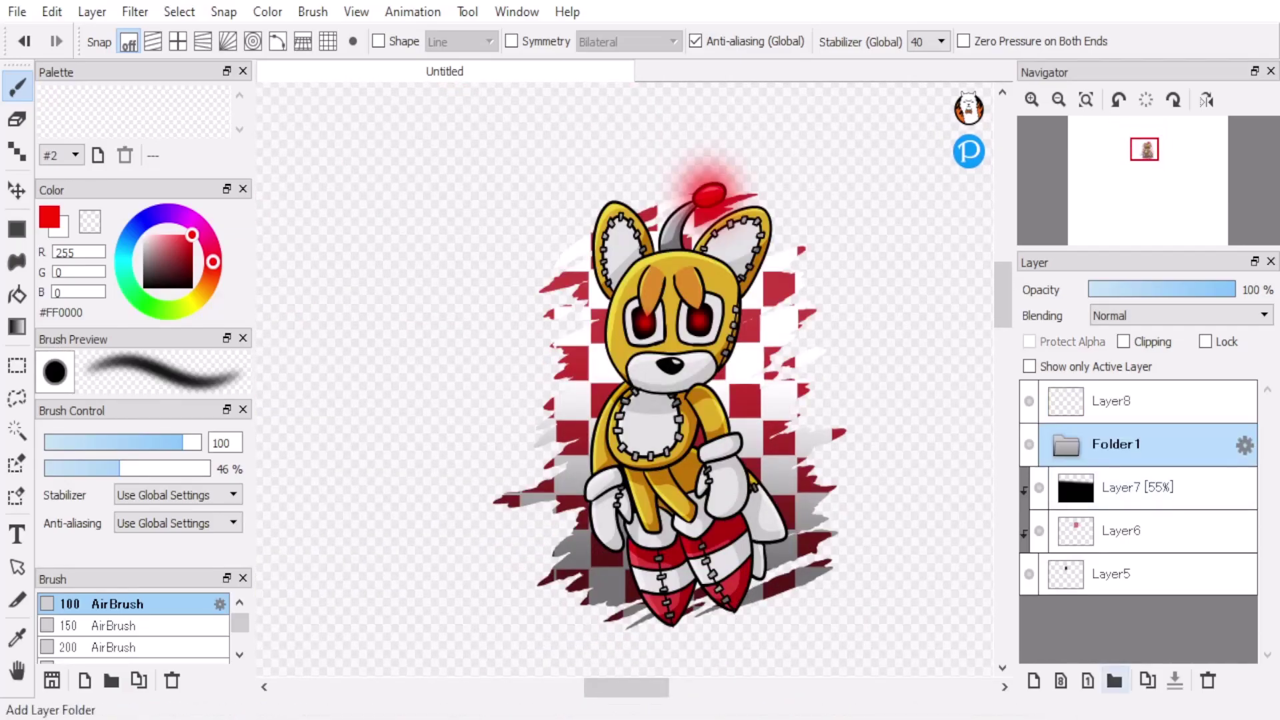
{"action": "left_click", "coordinate": [1114, 680]}
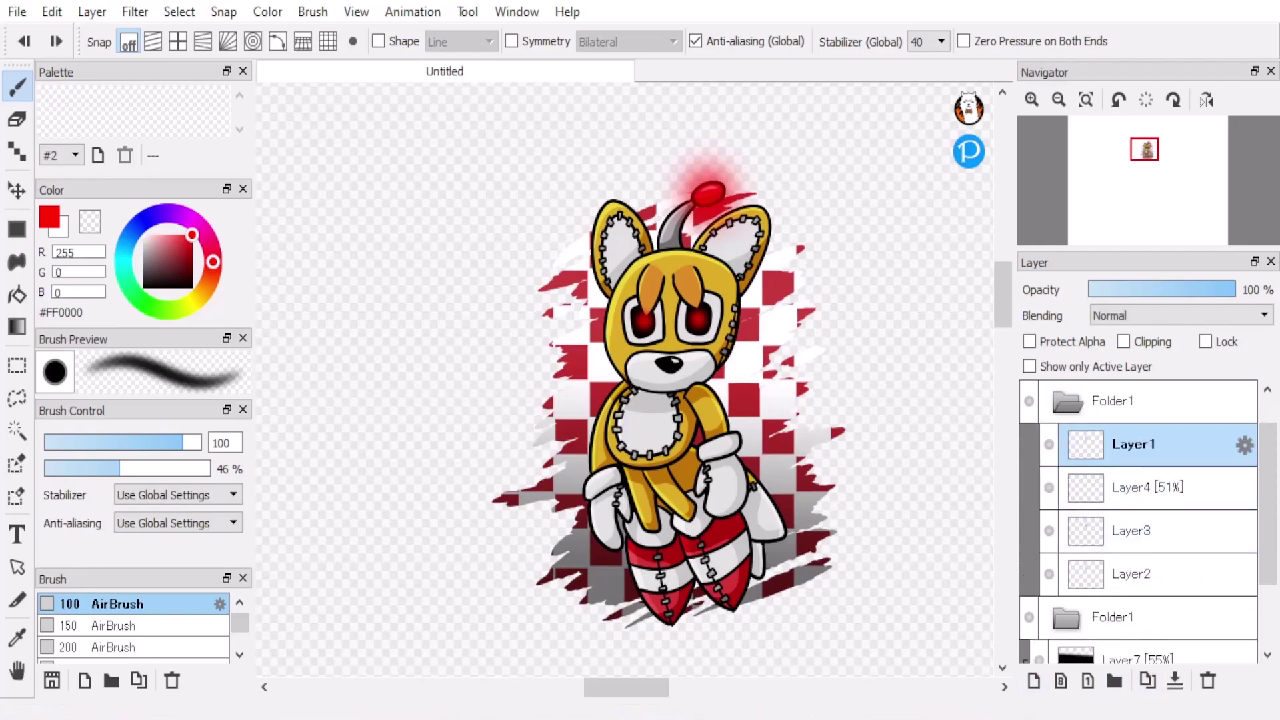
{"action": "left_click", "coordinate": [1148, 681]}
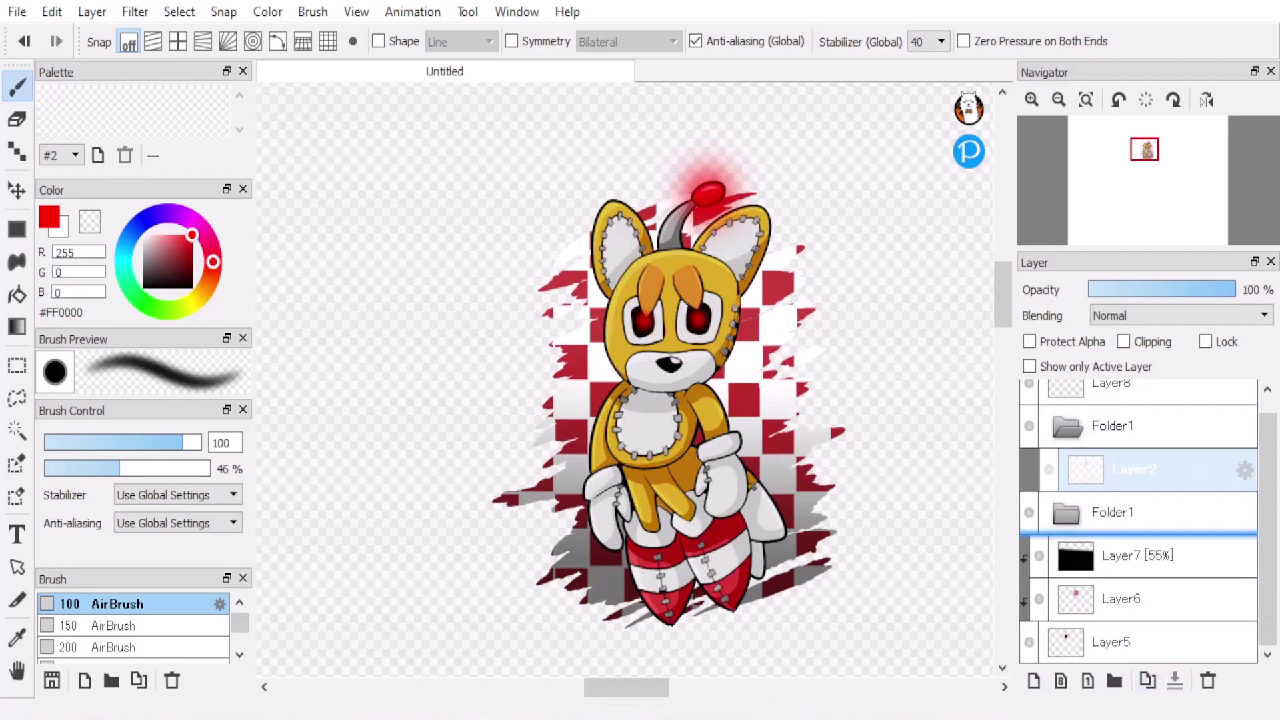
{"action": "left_click", "coordinate": [1175, 680]}
- Add Layer9 clipped to Layer2, cover the character with a black #000000 rectangle and set the layer's opacity to 50%
{"action": "left_click", "coordinate": [1034, 680]}
{"action": "left_click", "coordinate": [1123, 342]}
{"action": "left_click", "coordinate": [17, 229]}
{"action": "left_click", "coordinate": [144, 287]}
{"action": "left_click_drag", "start_coordinate": [515, 130], "coordinate": [840, 667]}
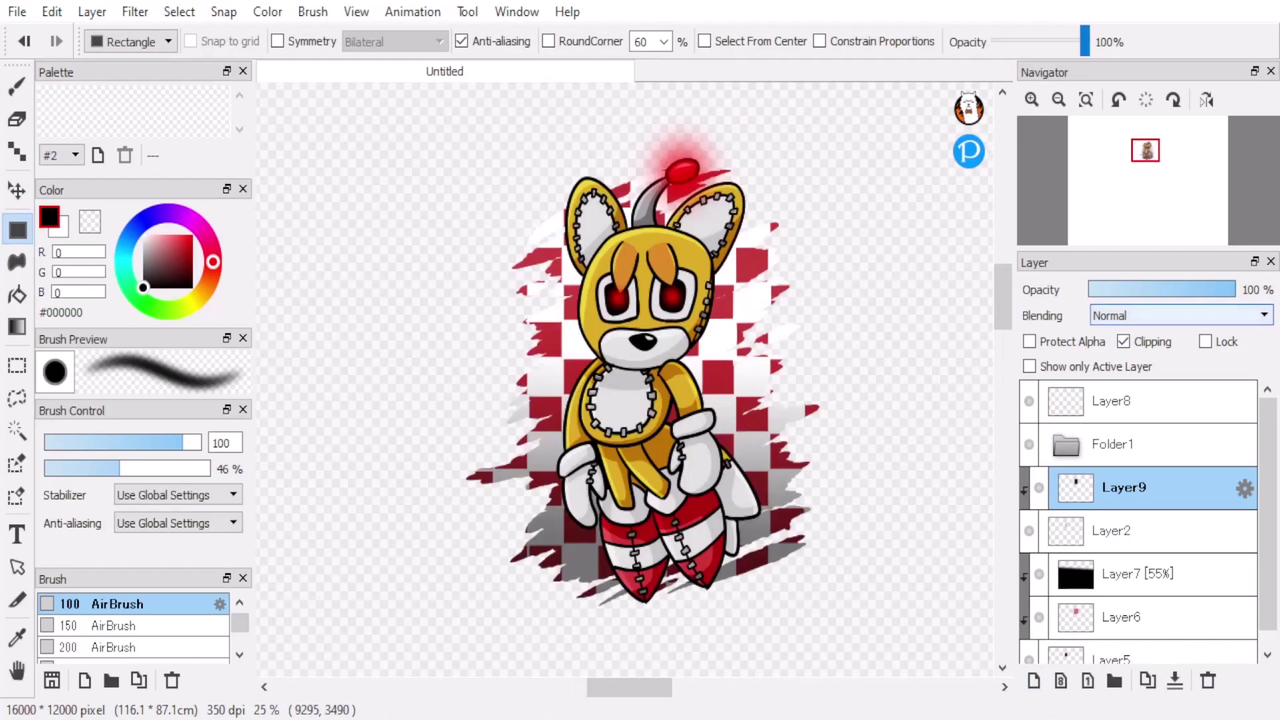
{"action": "left_click", "coordinate": [1164, 289]}
{"action": "key", "text": "v"}
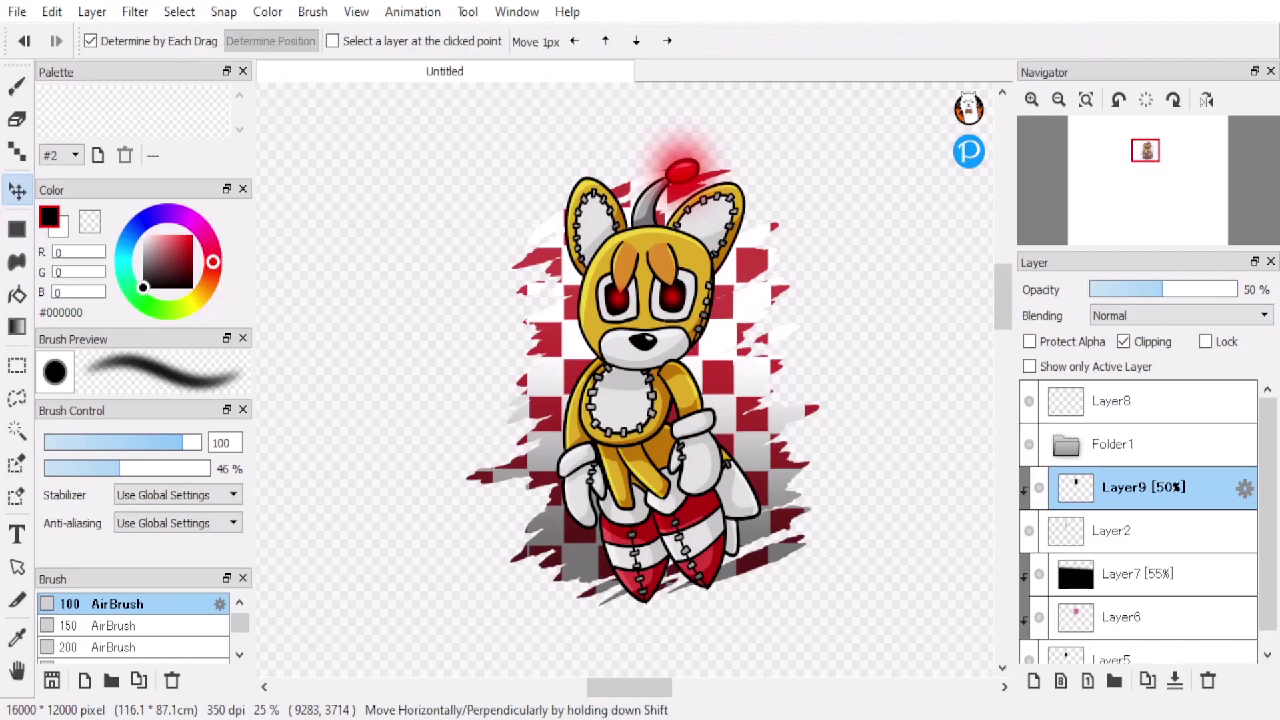
- Remove the clipped black Layer9 above the merged Layer2
{"action": "left_click", "coordinate": [1133, 530]}
{"action": "left_click", "coordinate": [1134, 487]}
{"action": "left_click", "coordinate": [1156, 289]}
{"action": "left_click", "coordinate": [1209, 680]}
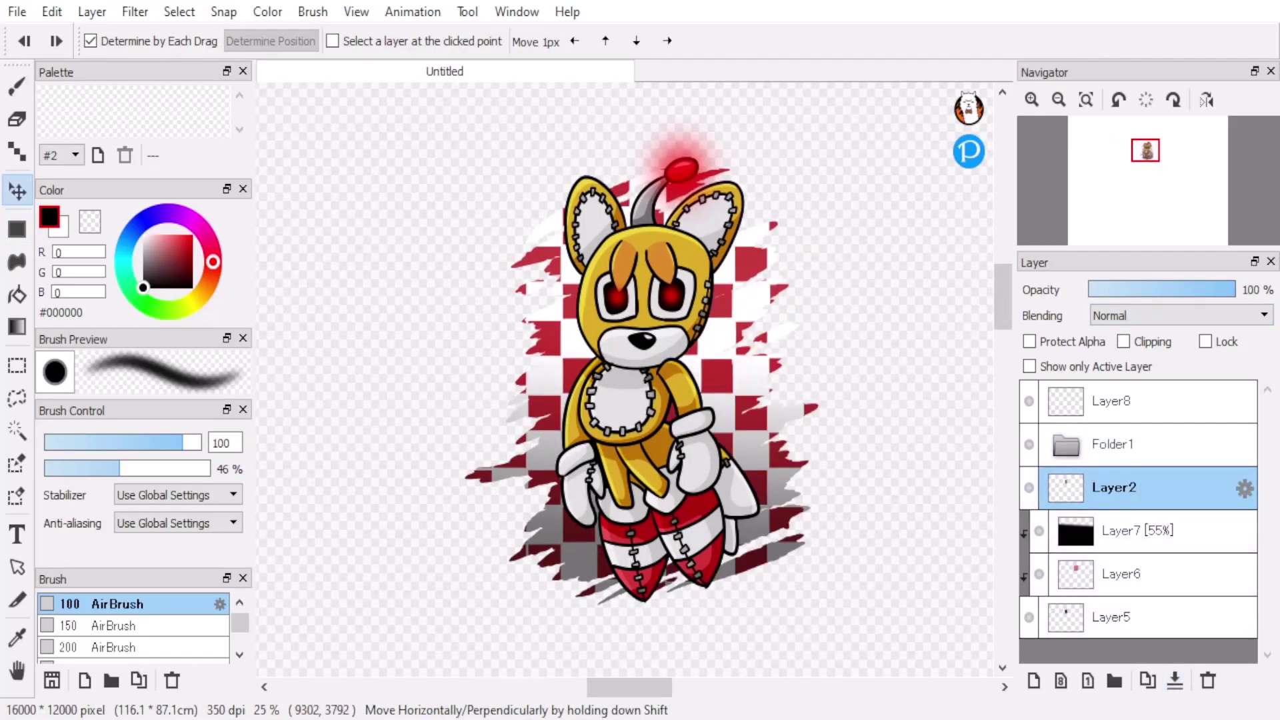
- Undo the last layer changes and delete the extra Folder1 copy and the merged Layer2
{"action": "key", "text": "ctrl+z"}
{"action": "key", "text": "ctrl+z"}
{"action": "key", "text": "ctrl+z"}
{"action": "key", "text": "ctrl+z"}
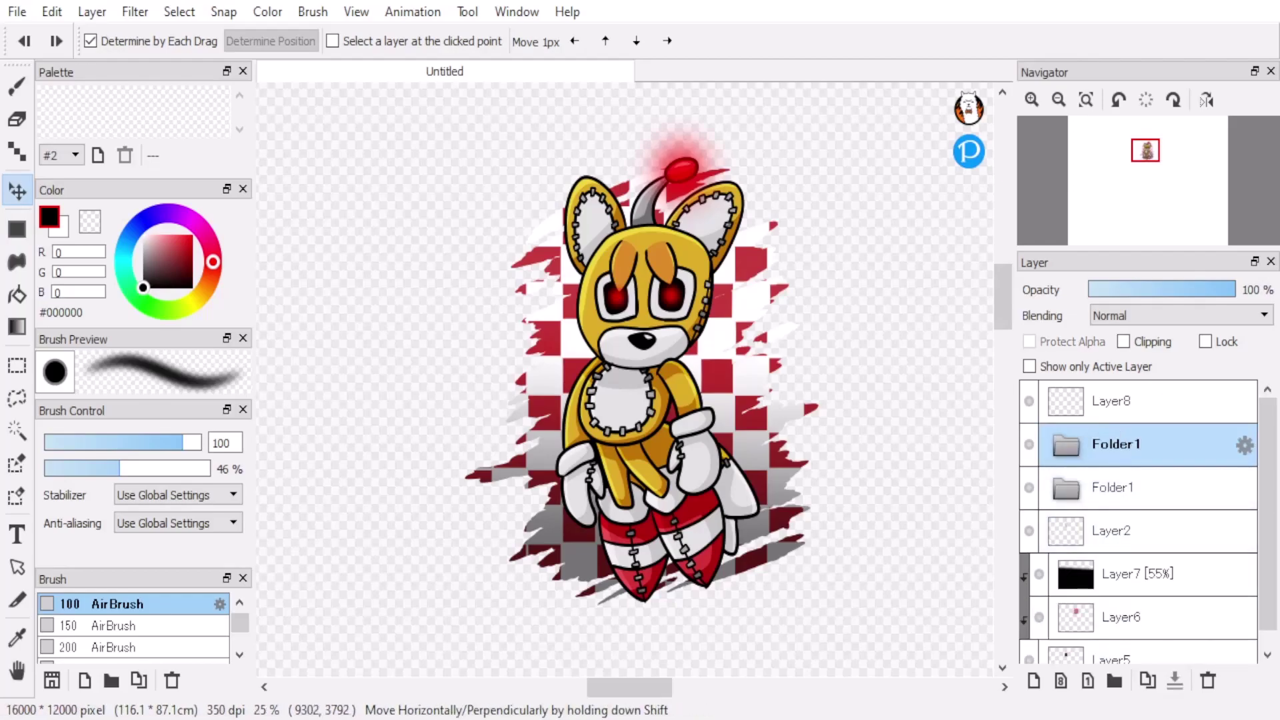
{"action": "left_click", "coordinate": [1208, 680]}
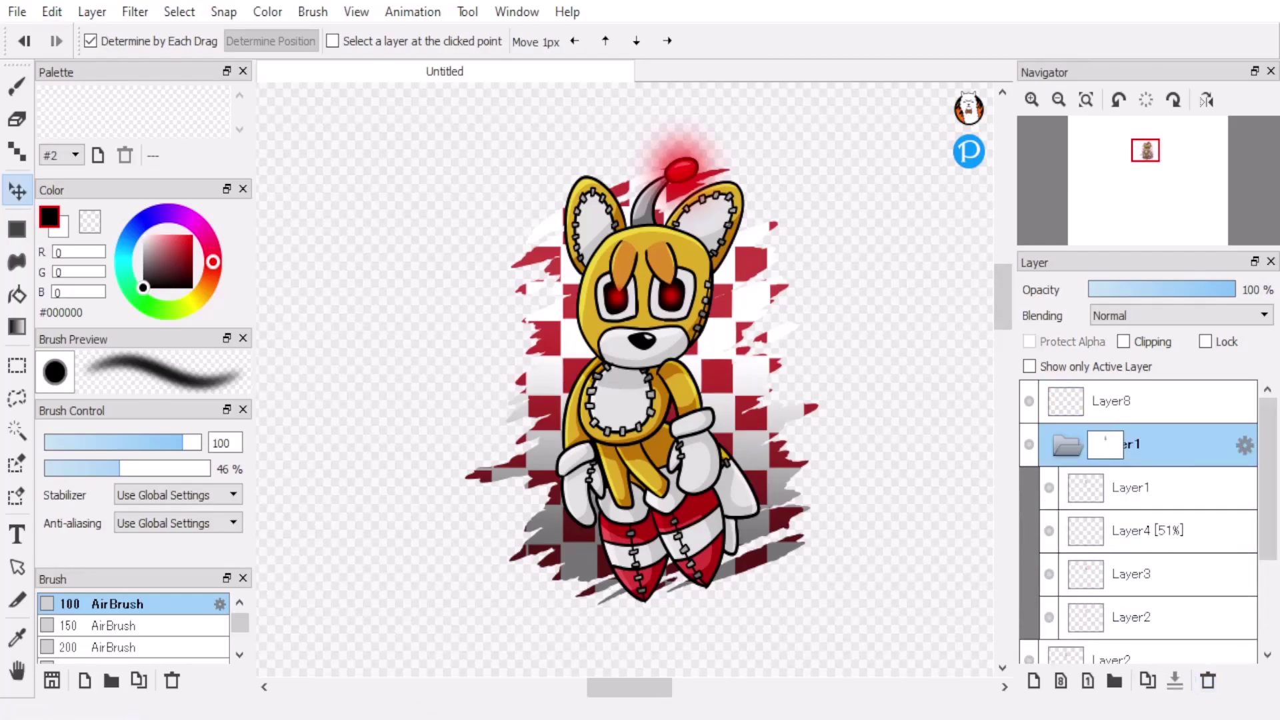
{"action": "left_click", "coordinate": [1114, 488]}
{"action": "left_click_drag", "start_coordinate": [667, 400], "coordinate": [883, 400]}
{"action": "left_click", "coordinate": [1209, 680]}
- Draw a rectangular selection around the whole character and its backdrop
{"action": "key", "text": "m"}
{"action": "left_click_drag", "start_coordinate": [409, 90], "coordinate": [807, 652]}
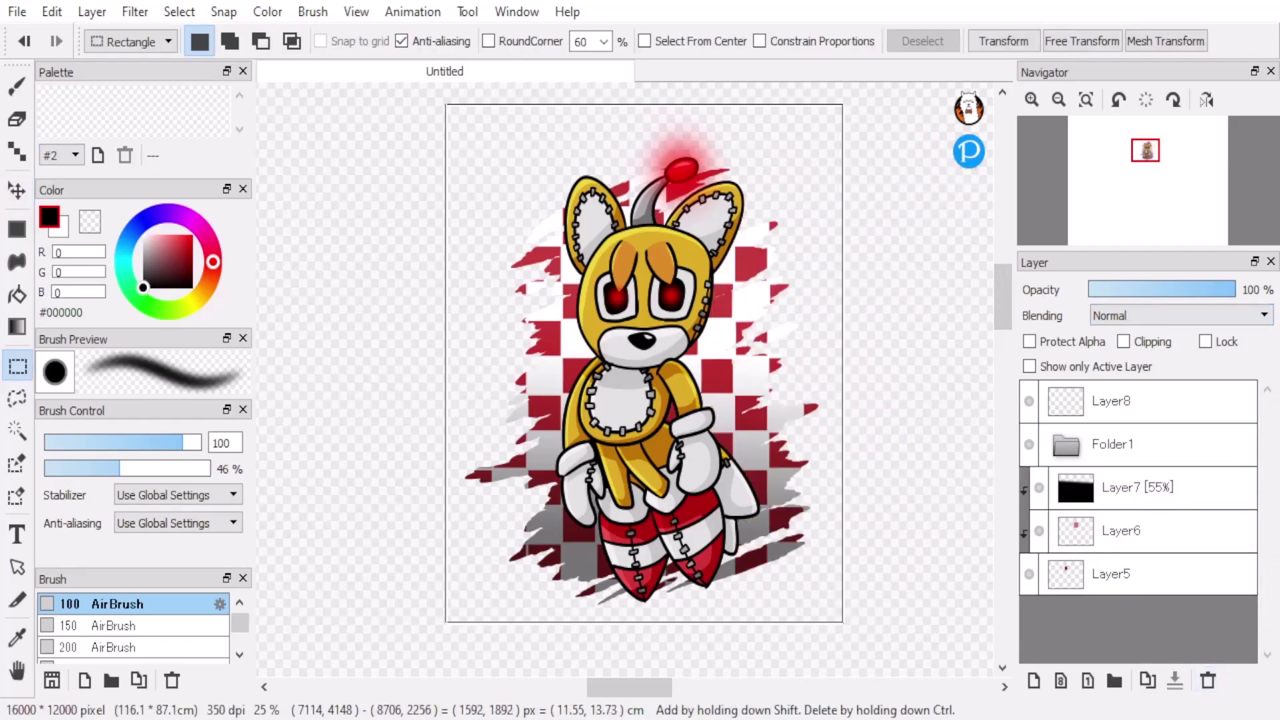
{"action": "key", "text": "ctrl+d"}
{"action": "left_click_drag", "start_coordinate": [461, 621], "coordinate": [843, 177]}
{"action": "scroll", "coordinate": [847, 150], "scroll_direction": "up", "scroll_amount": 1}
{"action": "scroll", "coordinate": [634, 380], "scroll_direction": "down", "scroll_amount": 2}
{"action": "scroll", "coordinate": [634, 380], "scroll_direction": "up", "scroll_amount": 4}
{"action": "scroll", "coordinate": [634, 380], "scroll_direction": "down", "scroll_amount": 3}
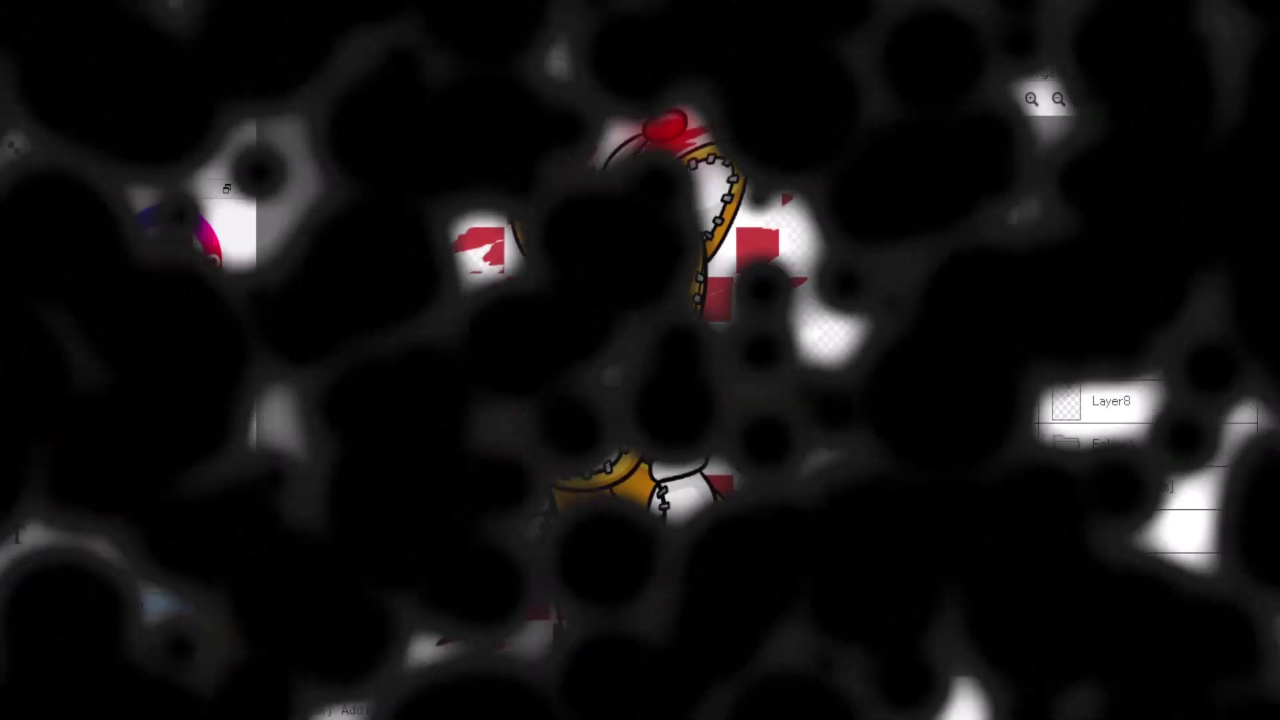